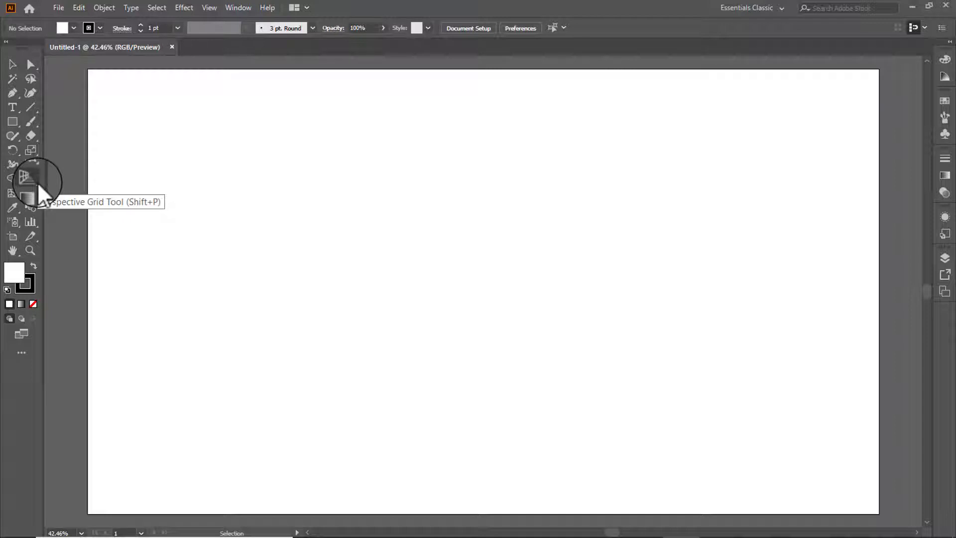
Show the perspective grid with the Perspective Grid tool and tear off its tool group as a floating palette
left_click(37, 181)
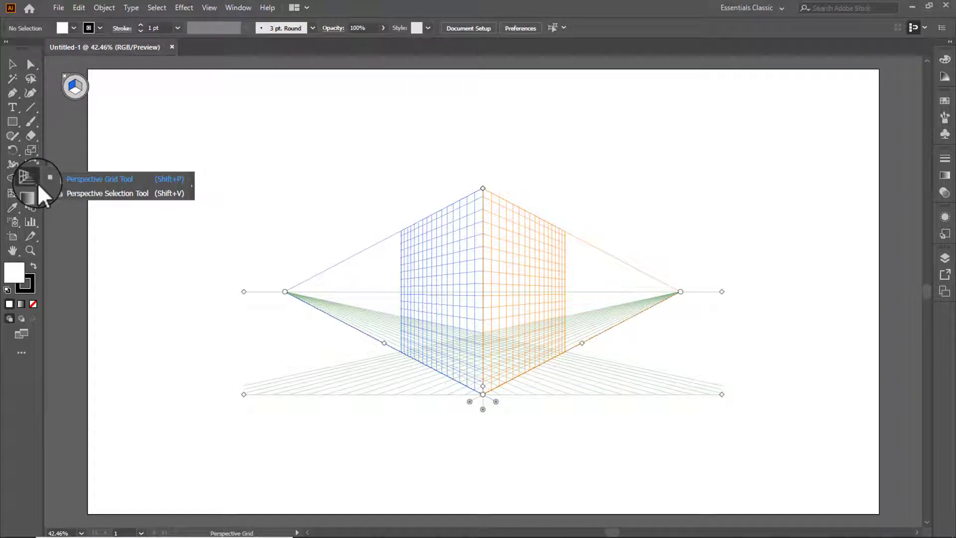
left_click(194, 186)
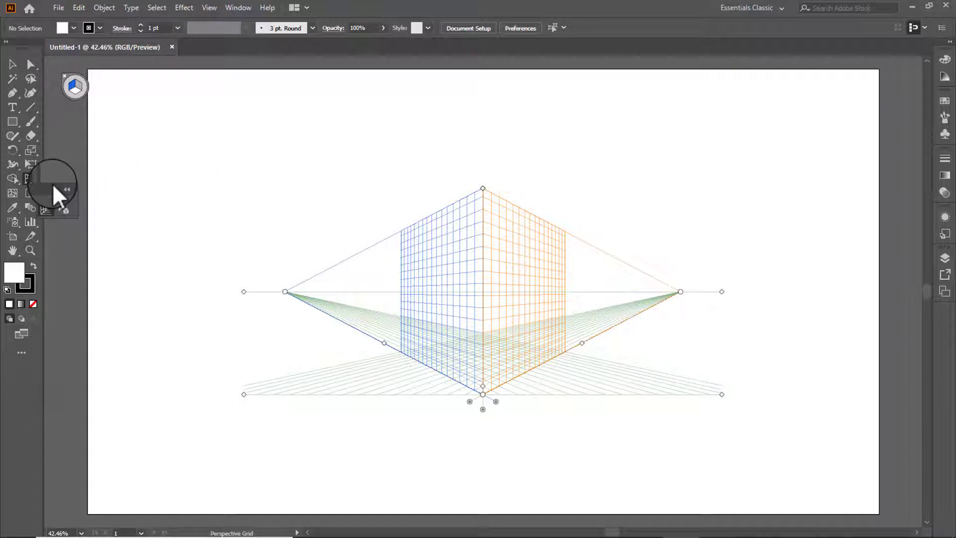
left_click_drag(74, 183, 201, 133)
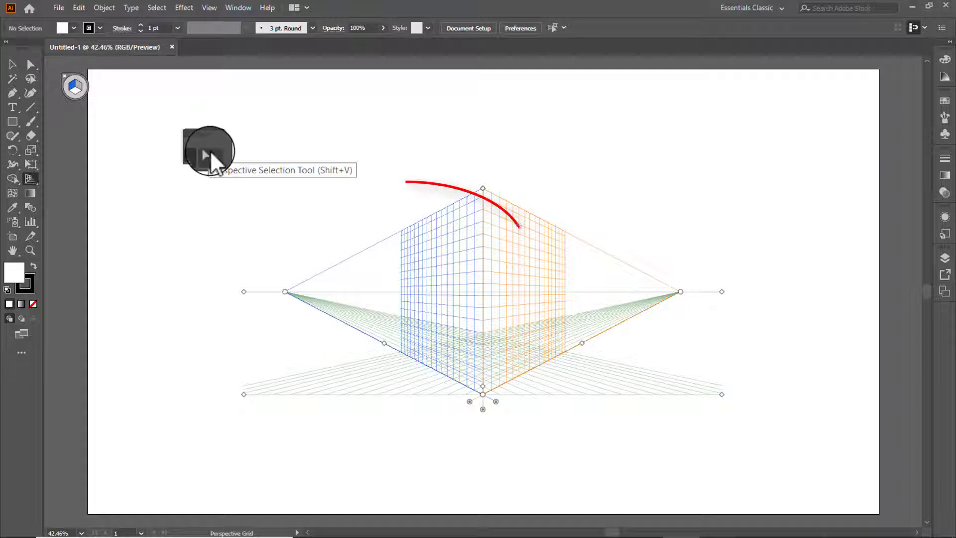
left_click(210, 150)
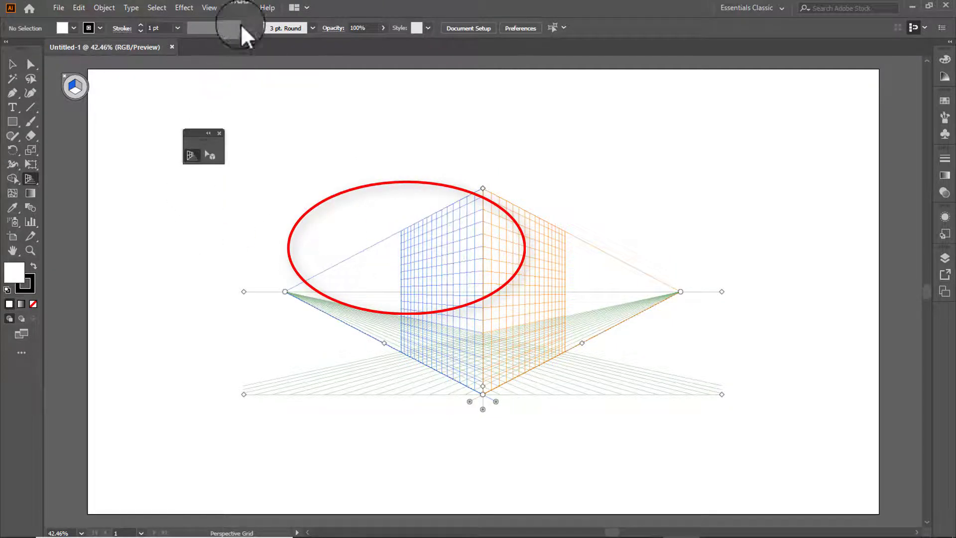
Hide the perspective grid and move the floating perspective tool group near the artboard's upper-left corner
left_click(207, 7)
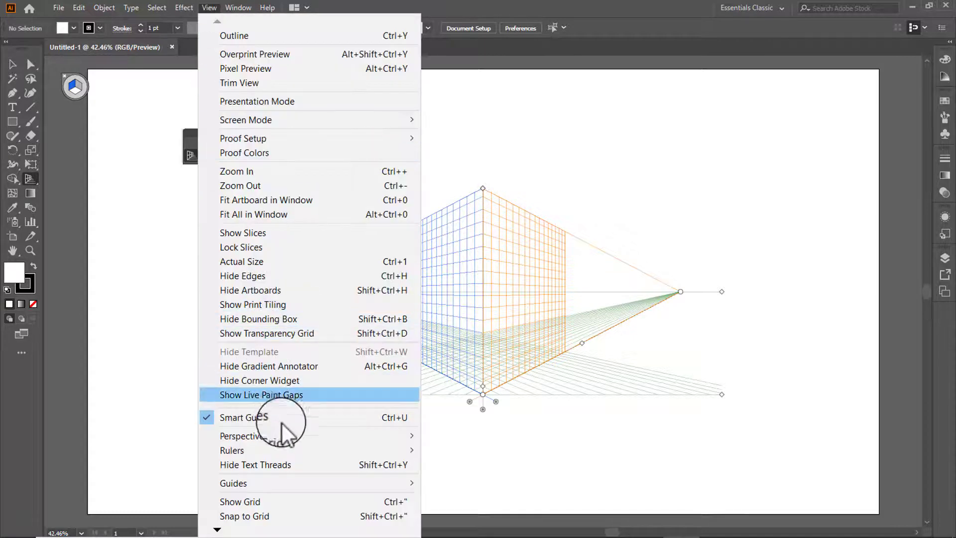
mouse_move(405, 439)
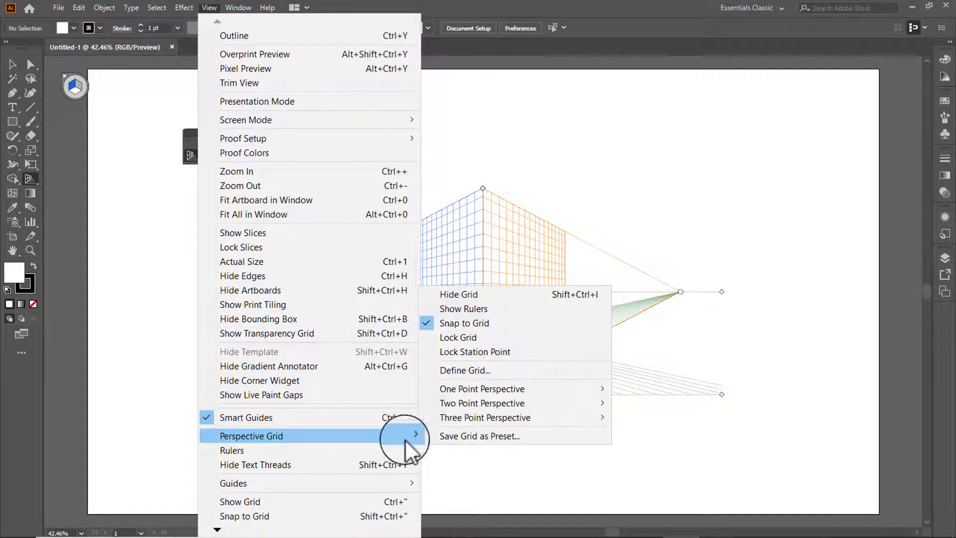
left_click(473, 295)
left_click_drag(192, 132, 149, 95)
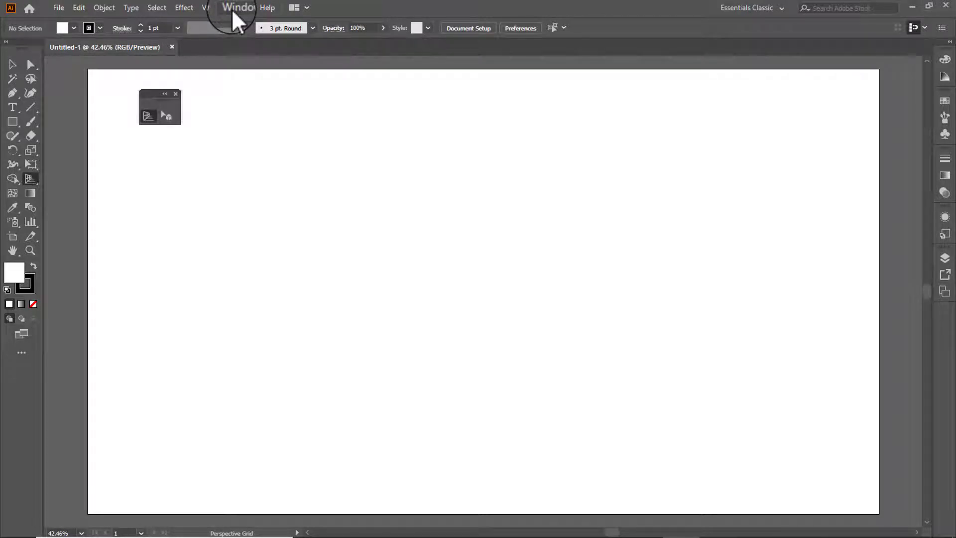
left_click(187, 7)
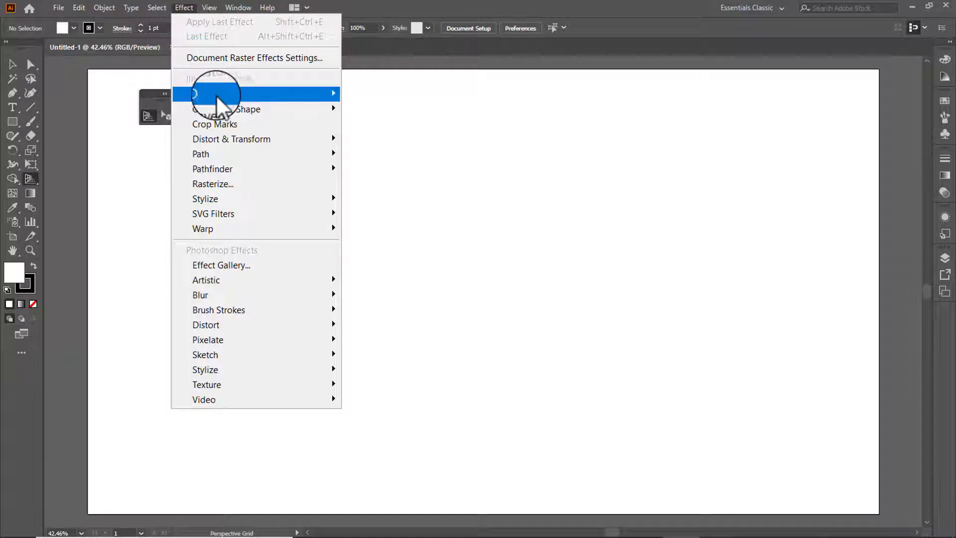
mouse_move(301, 96)
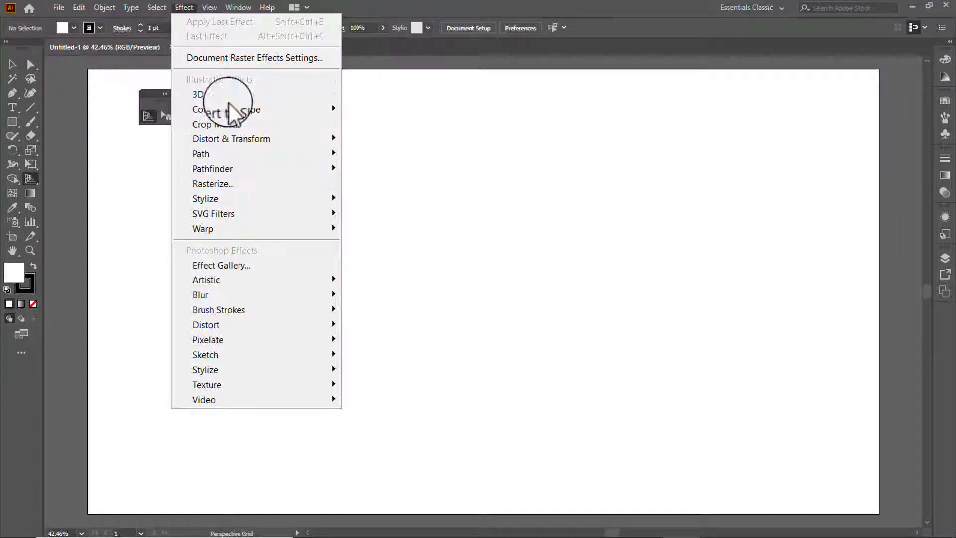
left_click(387, 57)
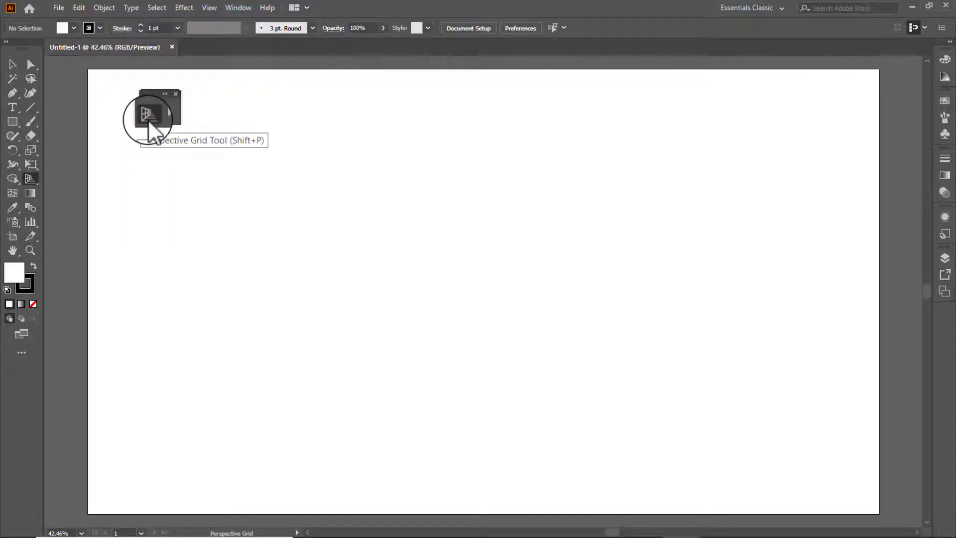
left_click(30, 178)
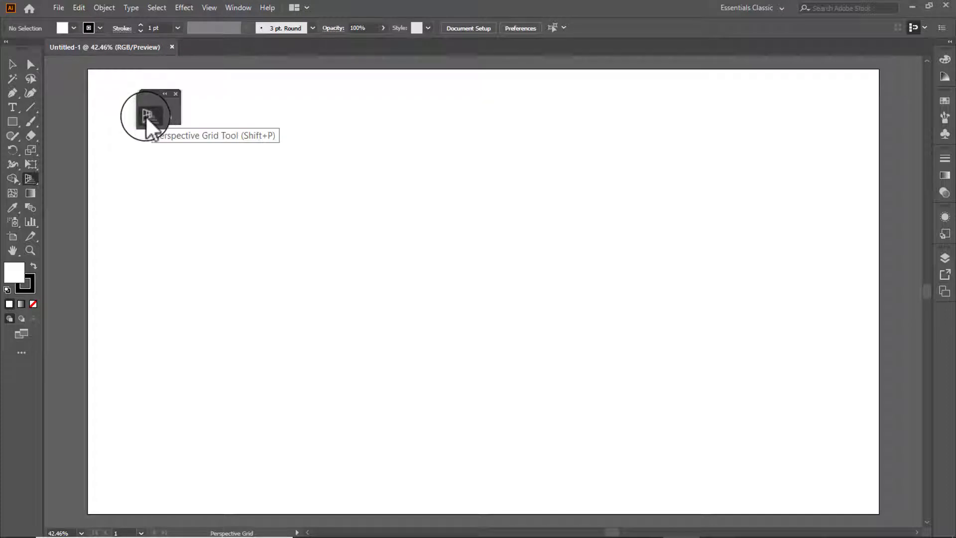
left_click(12, 64)
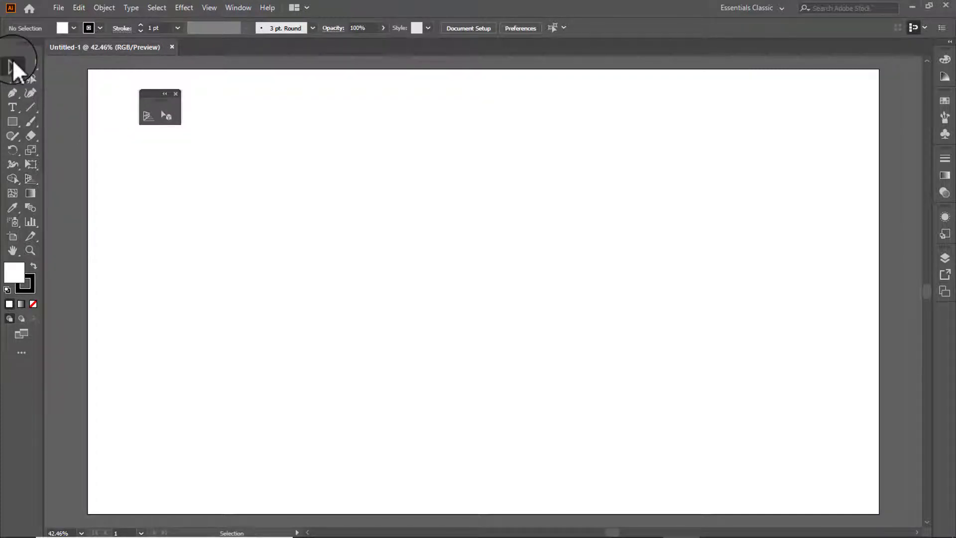
Display the perspective grid again with the Perspective Grid tool and hide it with the Hide Grid command
left_click(147, 117)
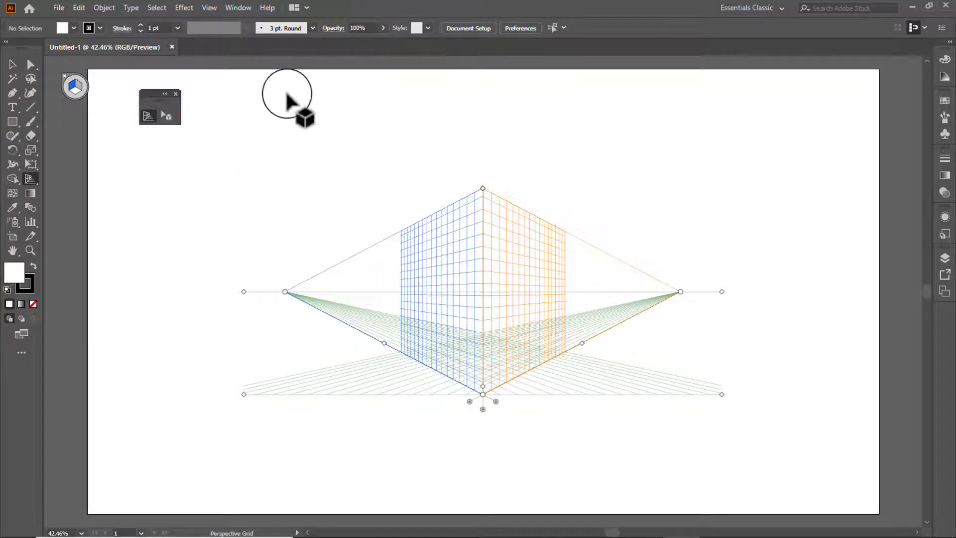
left_click(209, 8)
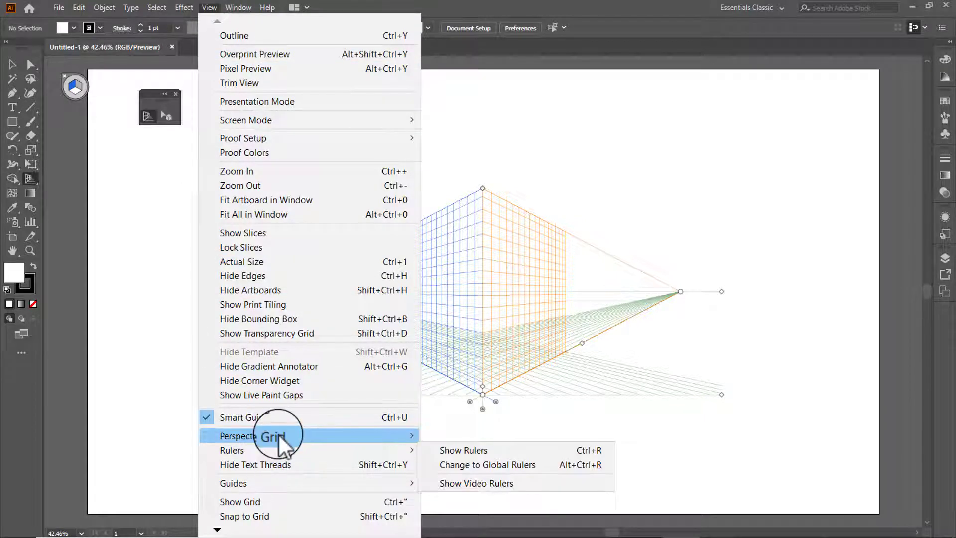
mouse_move(264, 436)
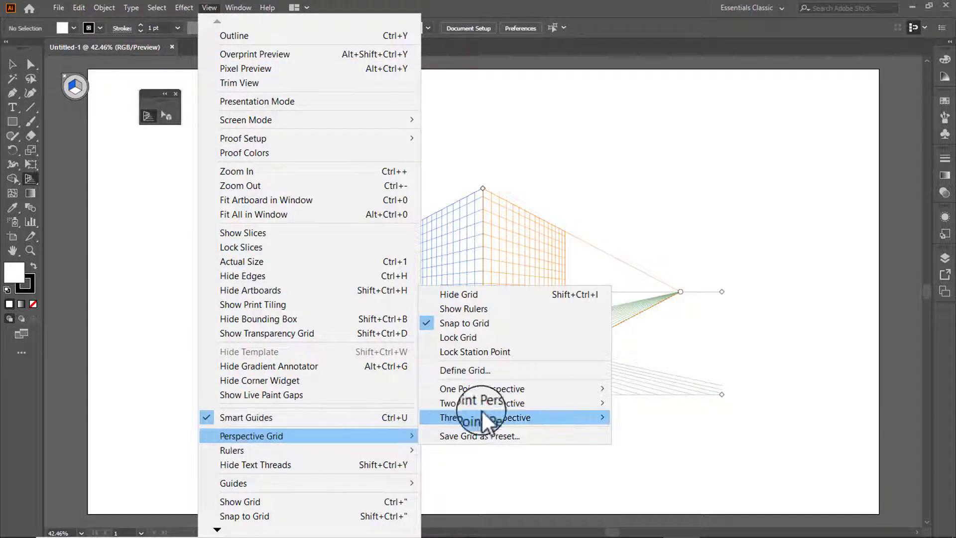
left_click(471, 297)
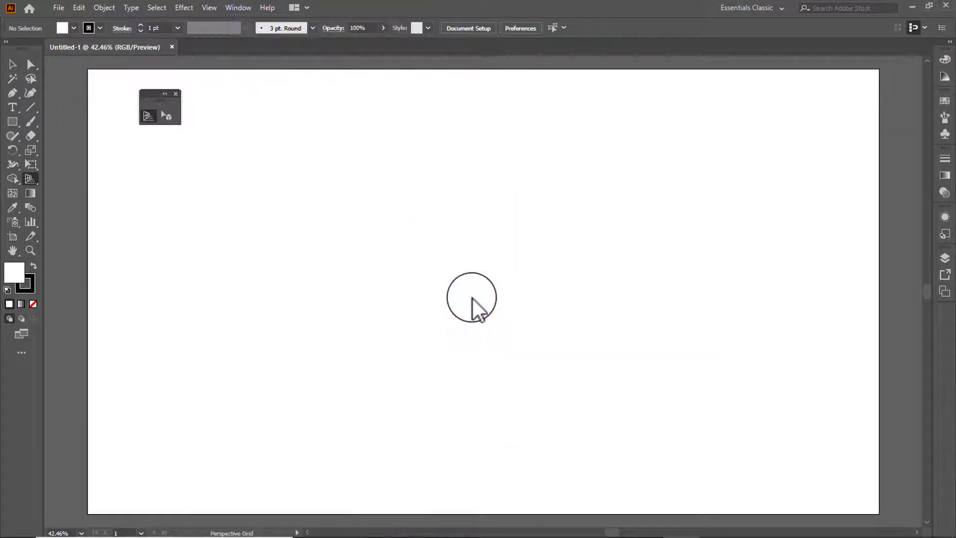
left_click(12, 64)
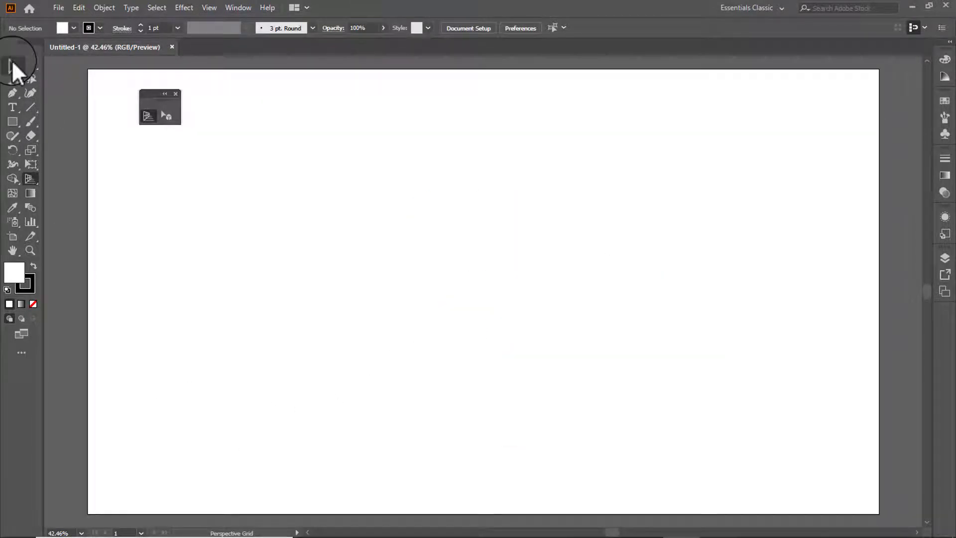
Show the two-point perspective grid and enlarge it by raising its top, spreading both vanishing points outward and lowering its base
left_click(145, 116)
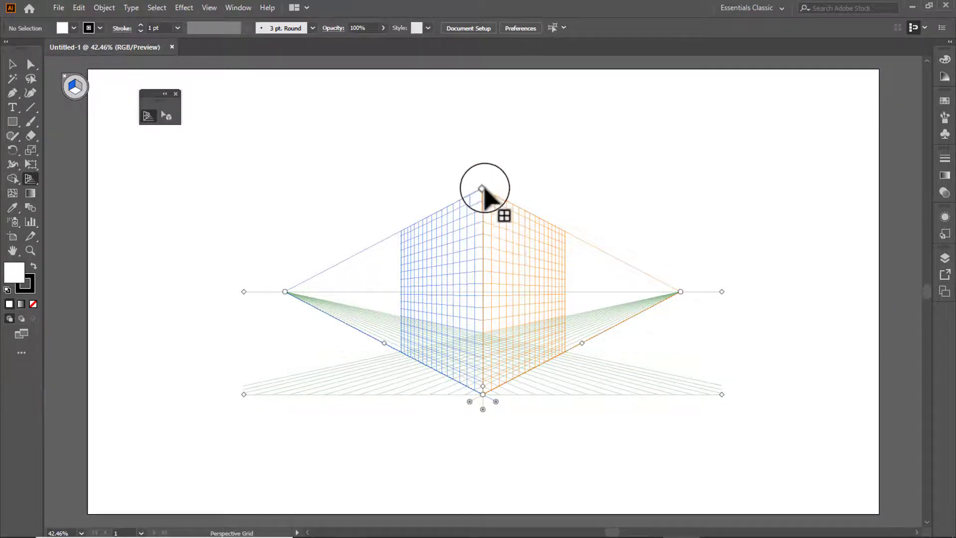
left_click_drag(483, 188, 483, 133)
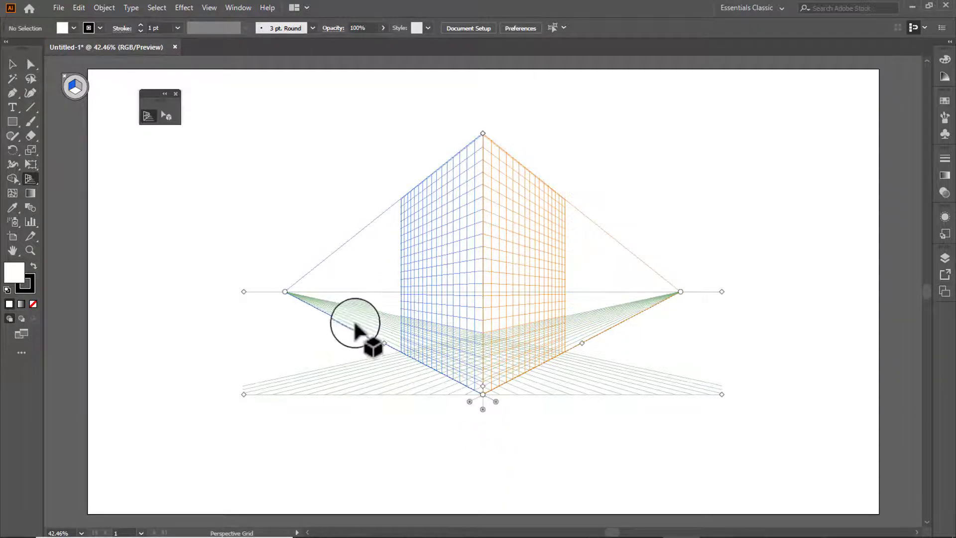
left_click_drag(287, 293, 131, 293)
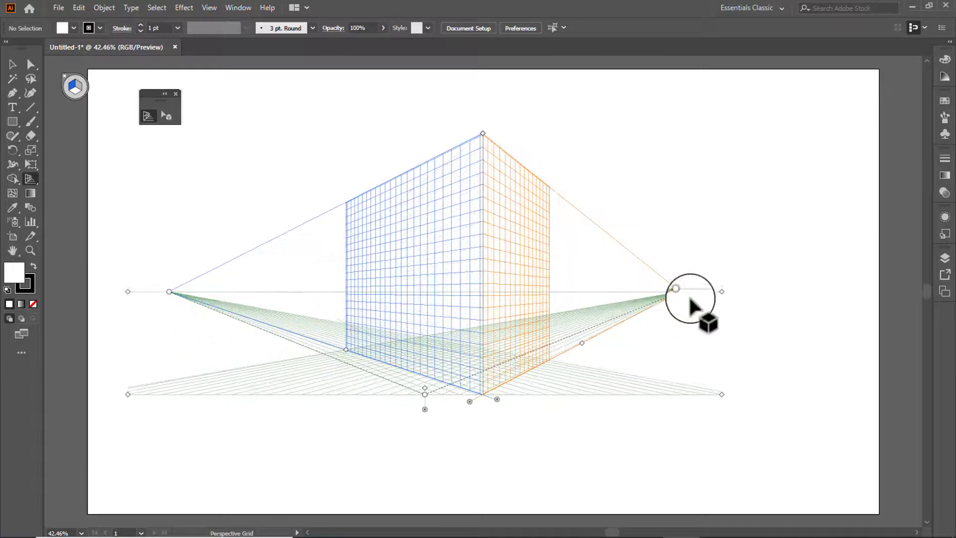
left_click_drag(681, 292, 813, 292)
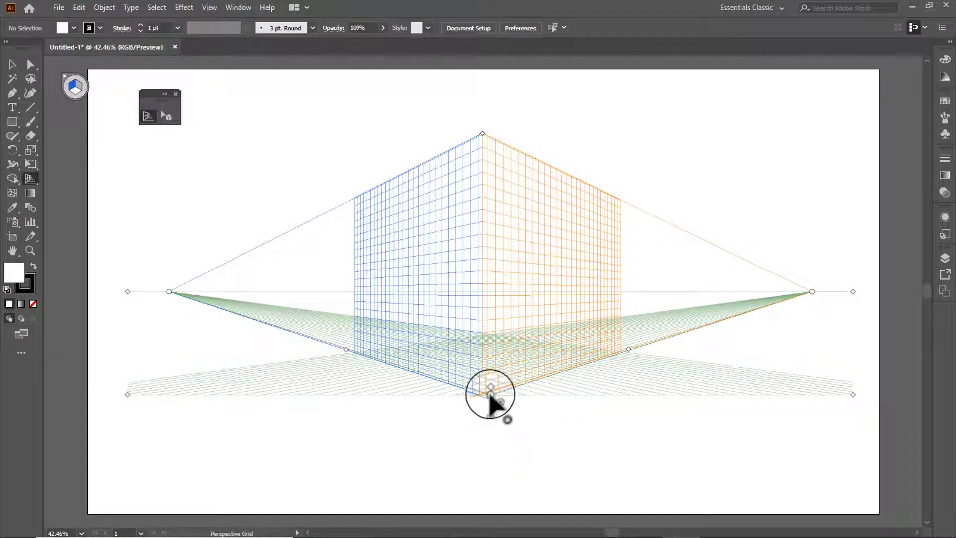
left_click_drag(491, 406, 490, 472)
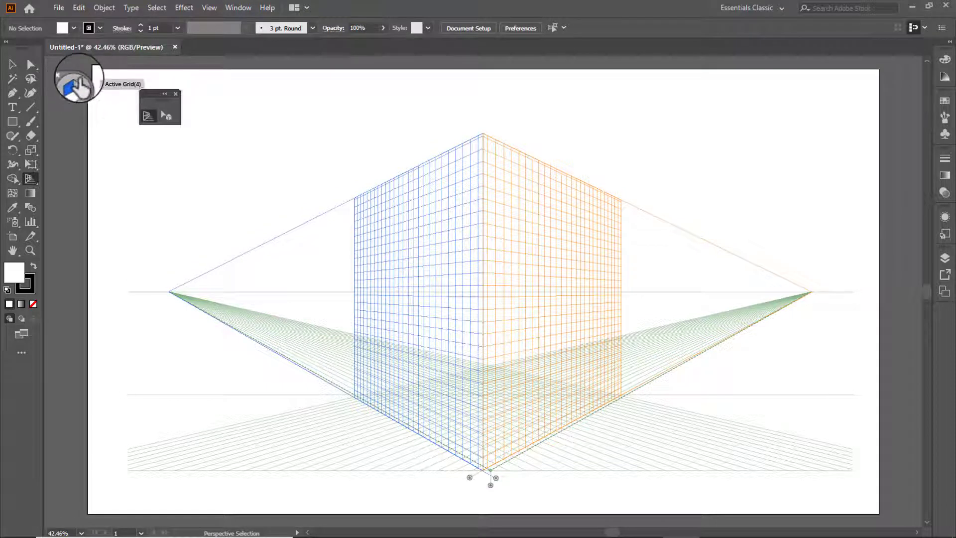
key("shift+p")
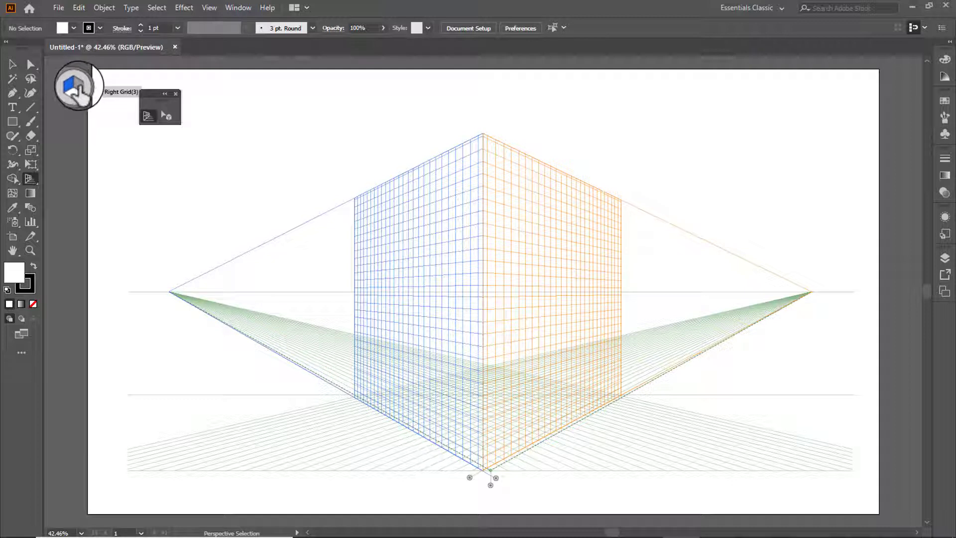
key("shift+p")
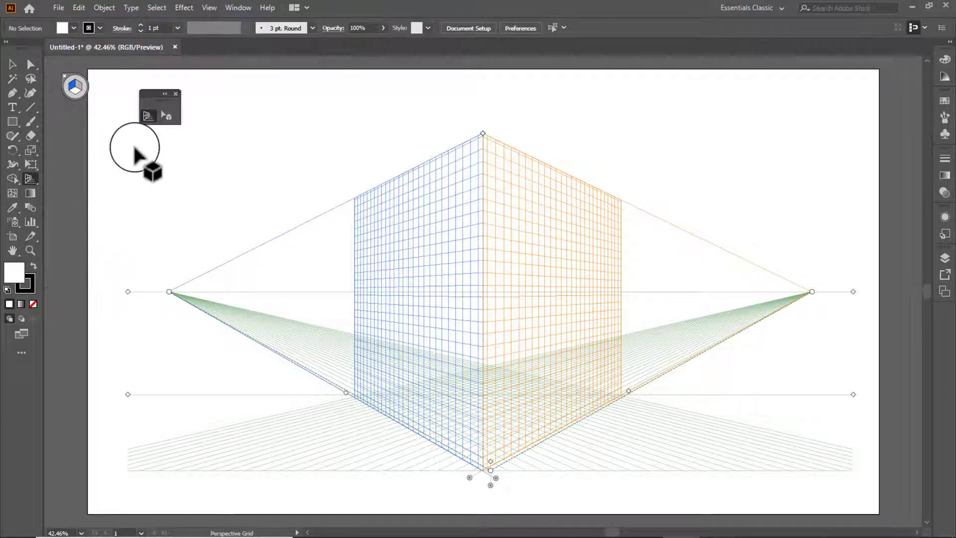
key("shift+v")
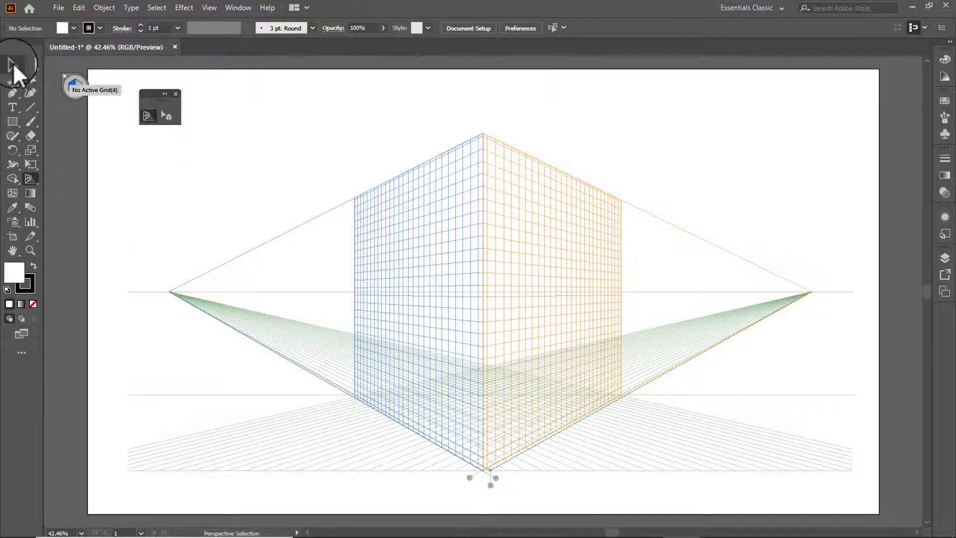
Draw a rectangle of about 766 × 812 px covering the left plane of the perspective grid and fill it with cyan
left_click(14, 122)
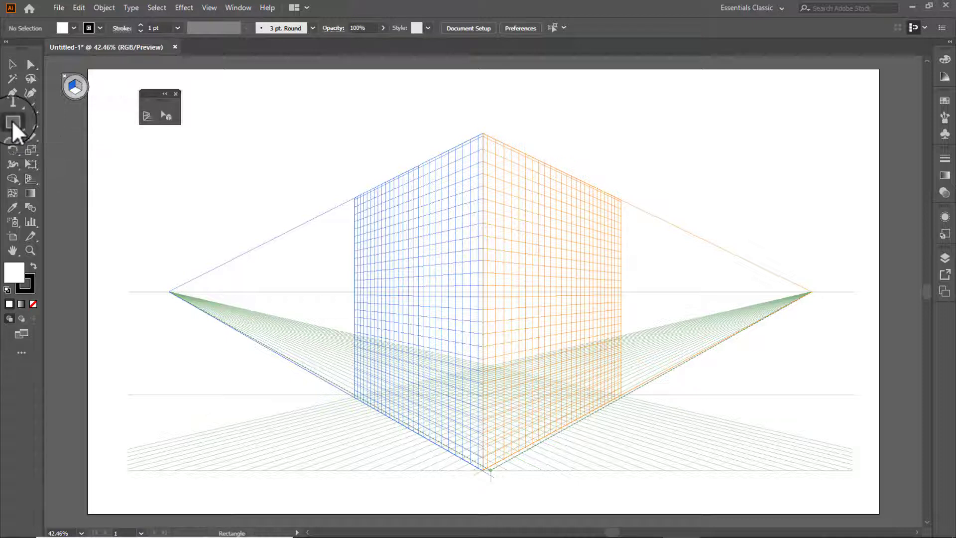
left_click(72, 87)
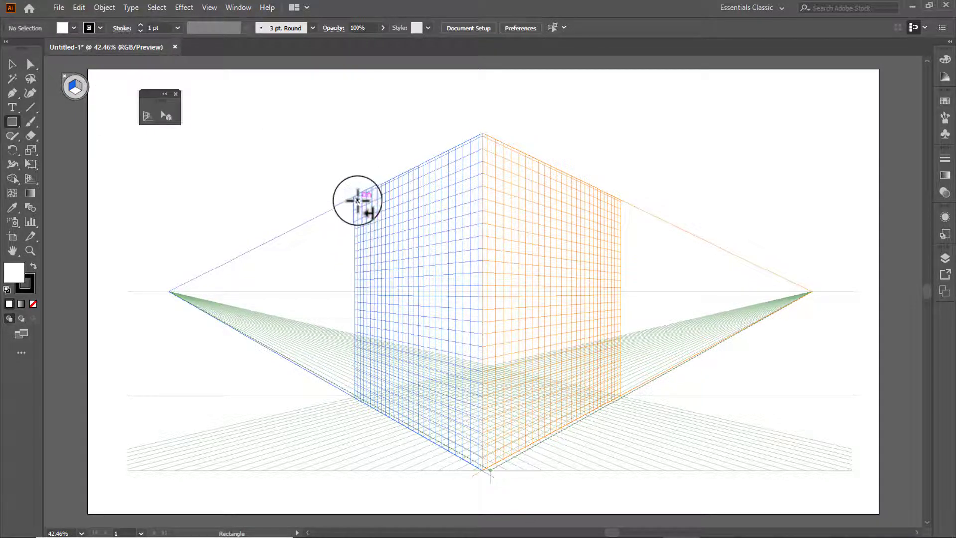
left_click_drag(355, 198, 484, 469)
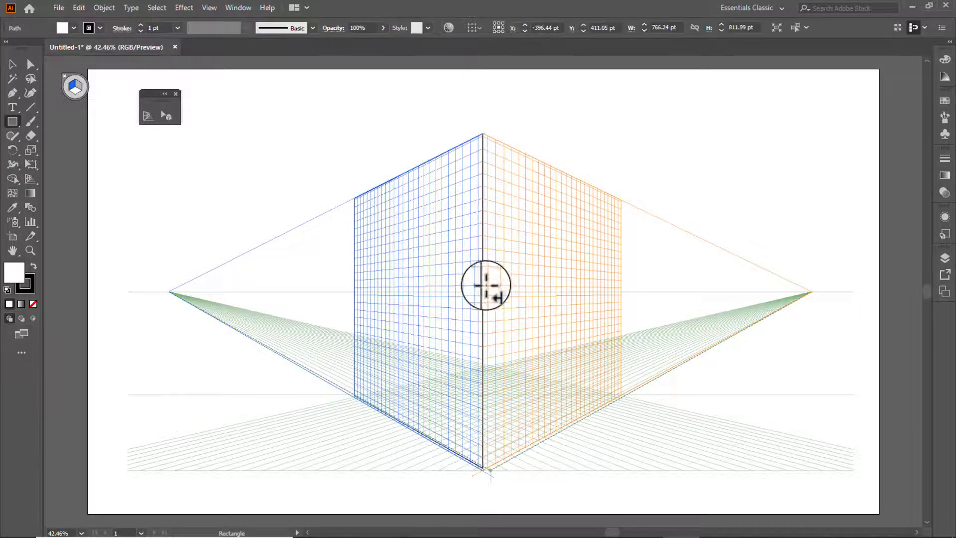
left_click(74, 27)
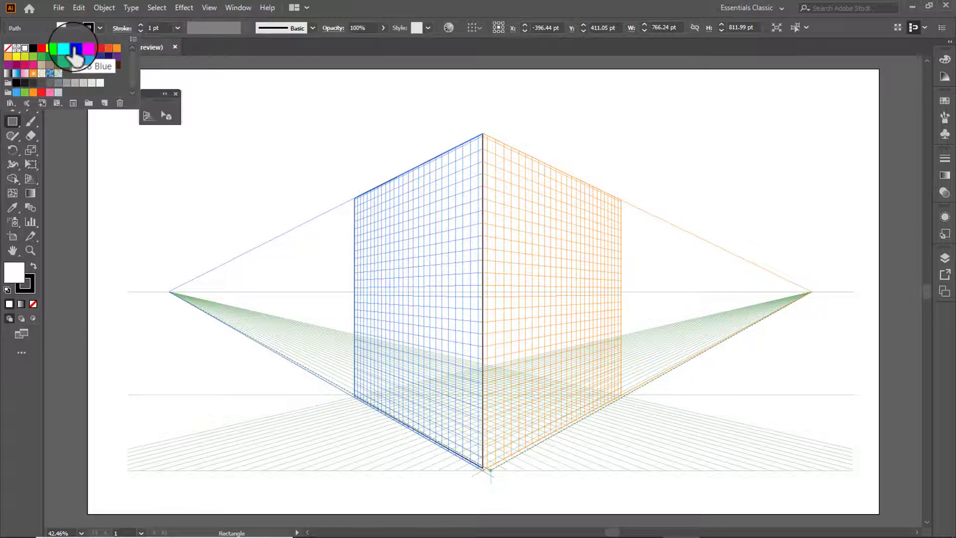
left_click(67, 50)
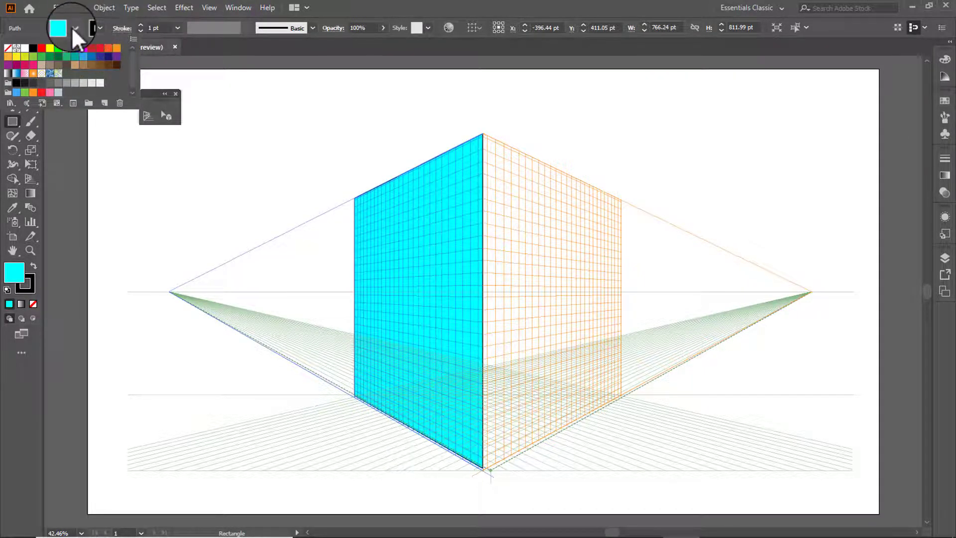
left_click(73, 28)
left_click(166, 117)
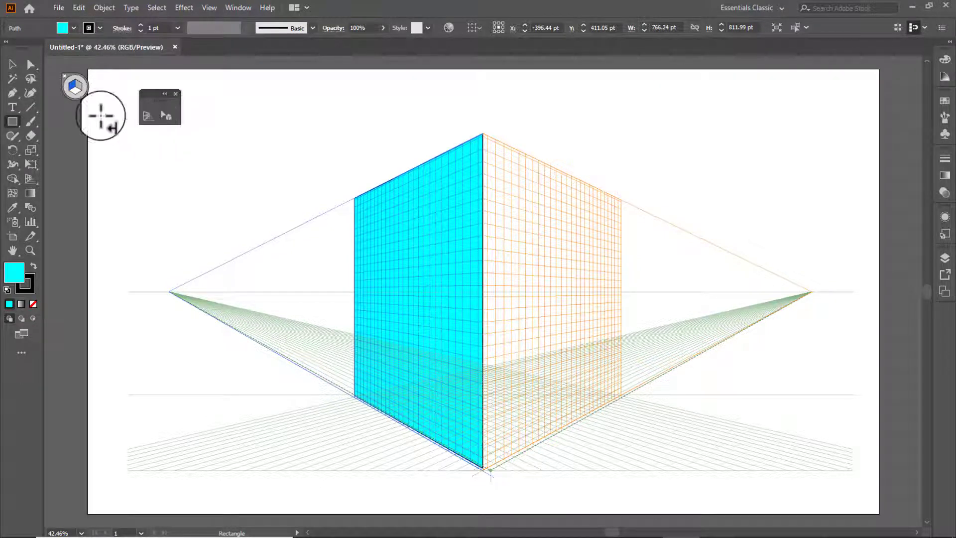
Draw a rectangle of about 793 × 818 px covering the right plane of the perspective grid and fill it with brown
left_click(80, 85)
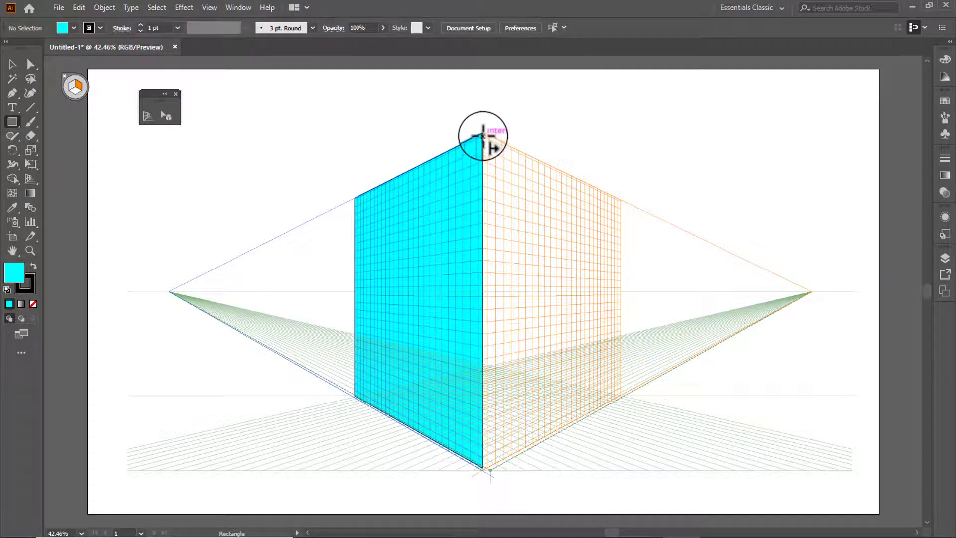
left_click_drag(483, 134, 620, 396)
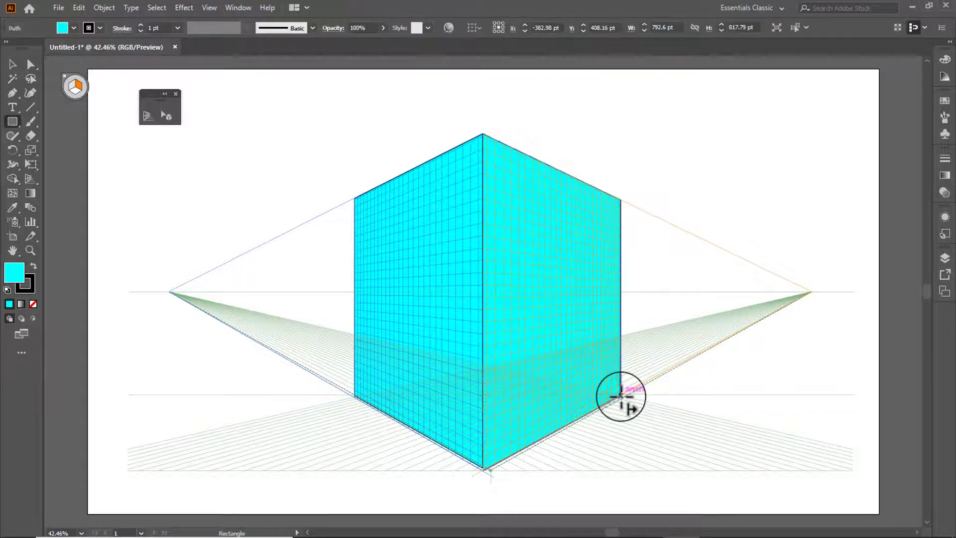
left_click(74, 27)
left_click(83, 65)
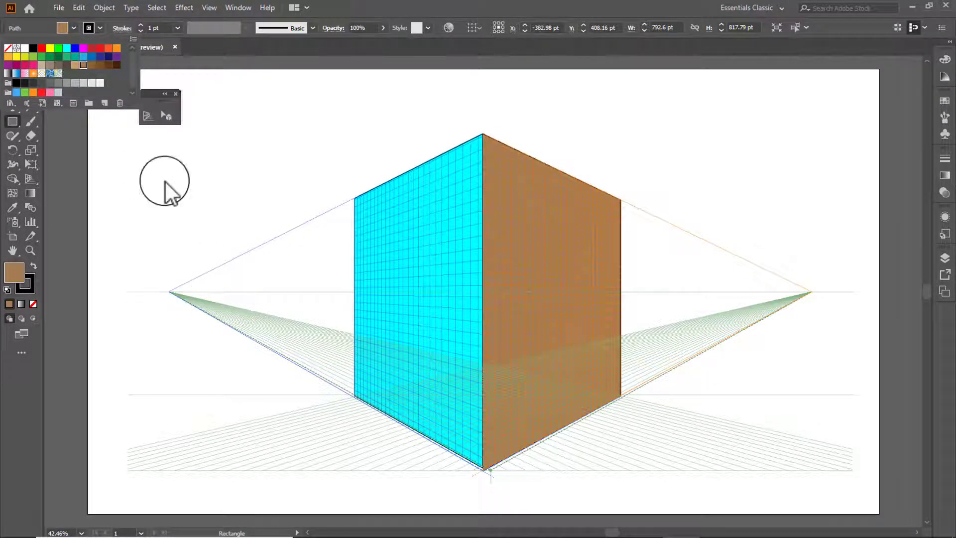
left_click(74, 134)
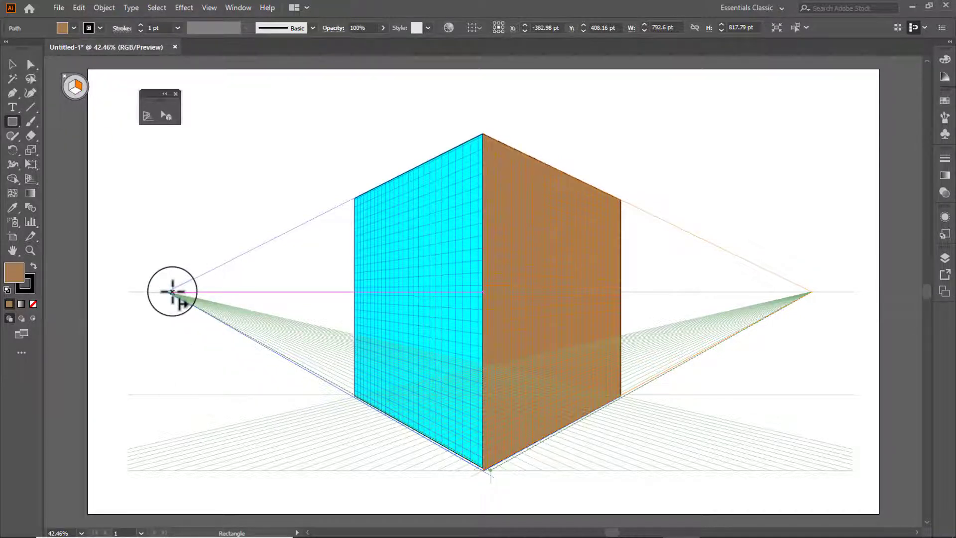
Try to cover the perspective grid's ground plane with a brown rectangle starting at the left vanishing point, reshape it and delete it
left_click_drag(171, 292, 177, 324)
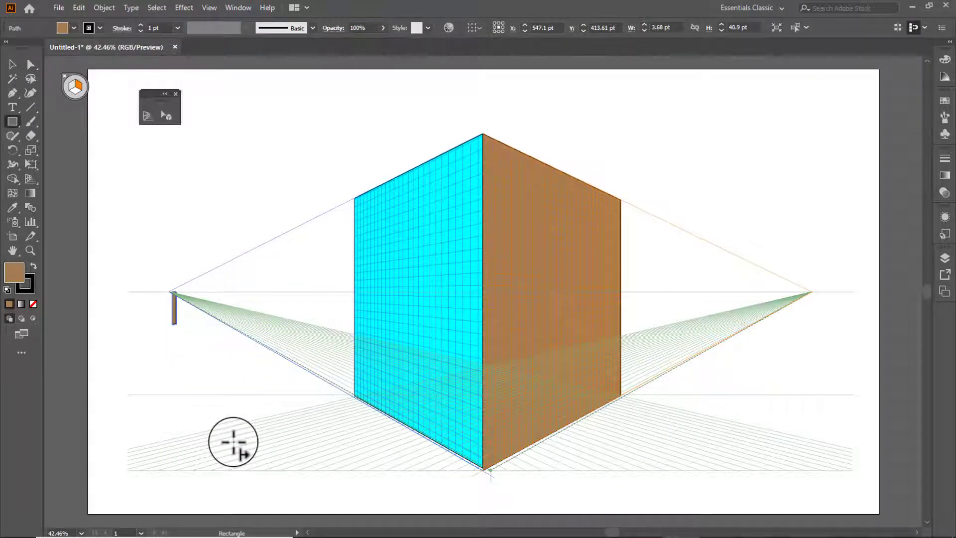
key("Delete")
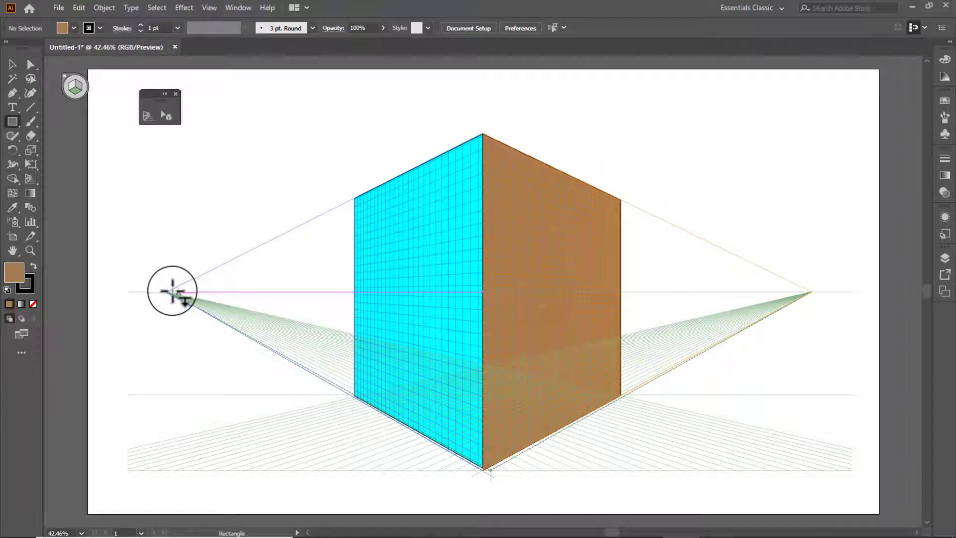
left_click_drag(171, 292, 807, 309)
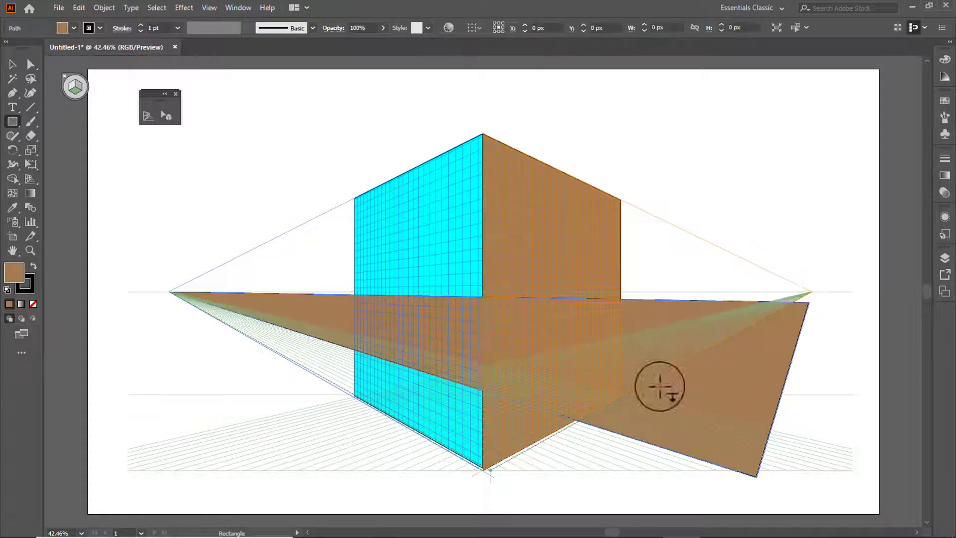
key("shift+v")
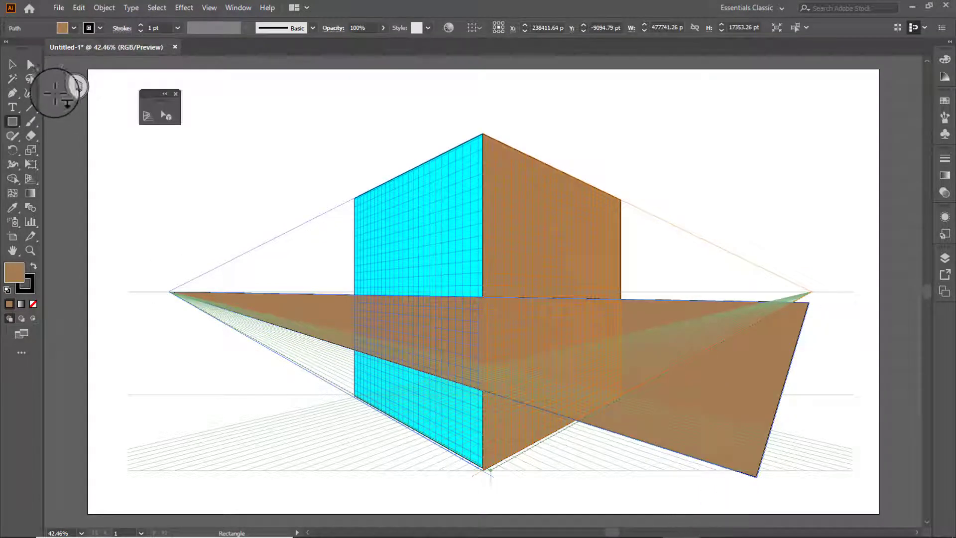
left_click(12, 63)
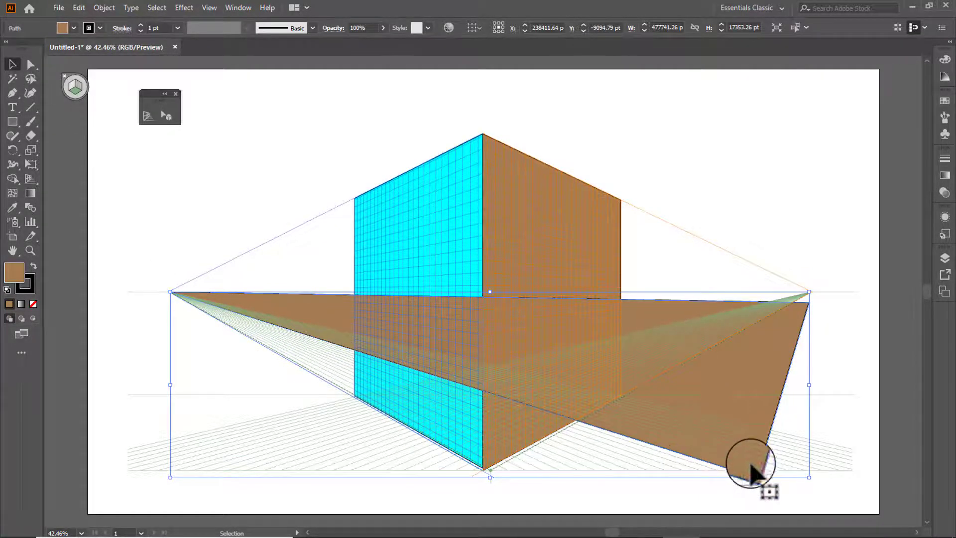
left_click_drag(808, 477, 508, 465)
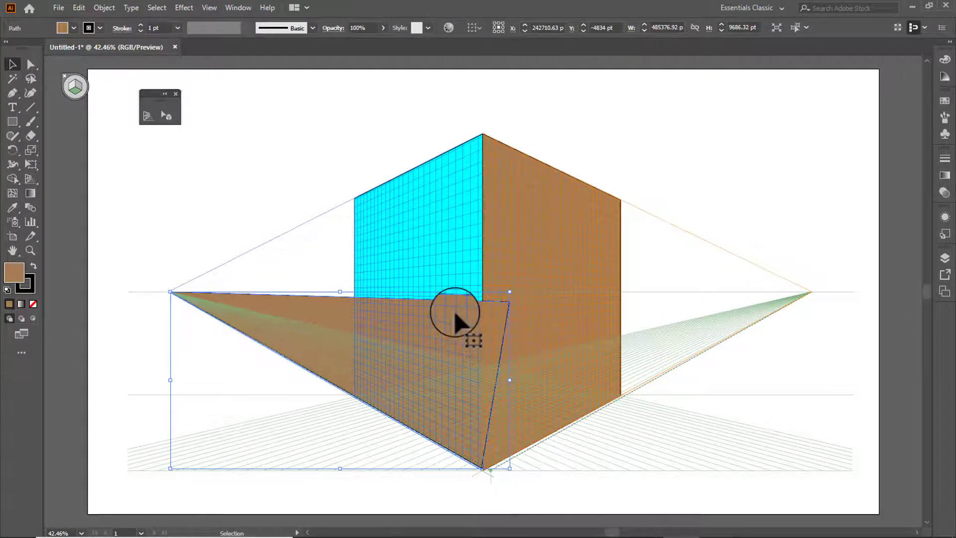
key("Delete")
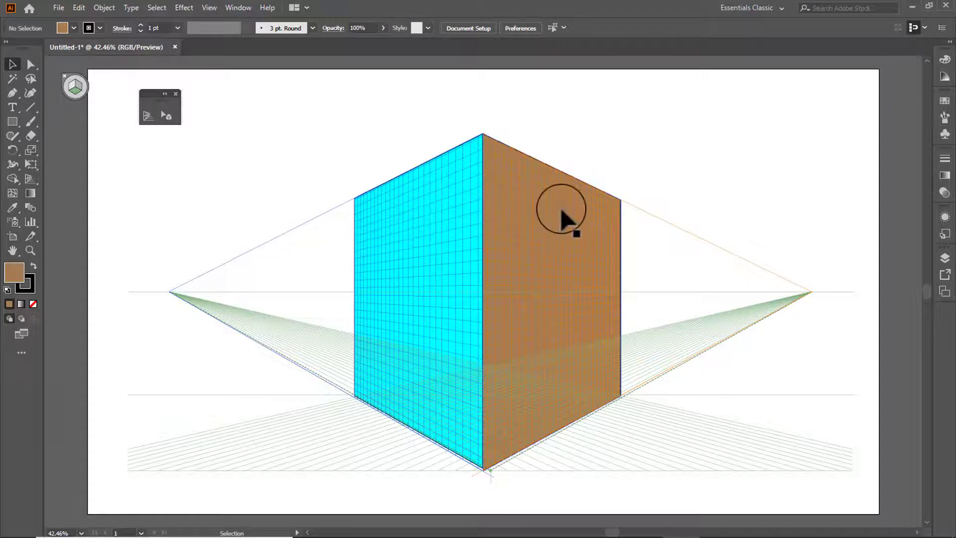
Start placing files and browse on the H: drive to IMAGES FOR NET > IMAGES > BEAUTIFUL PLACES
left_click(58, 8)
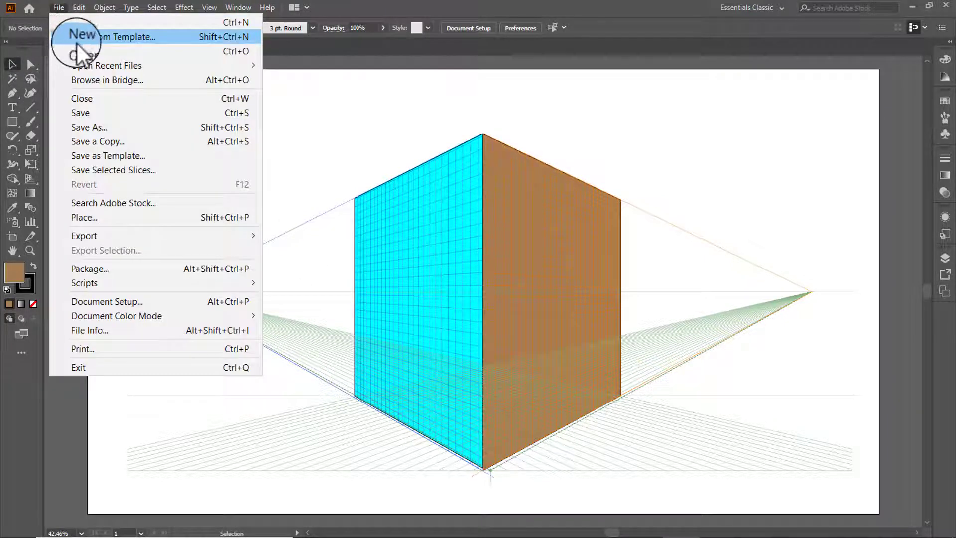
left_click(85, 217)
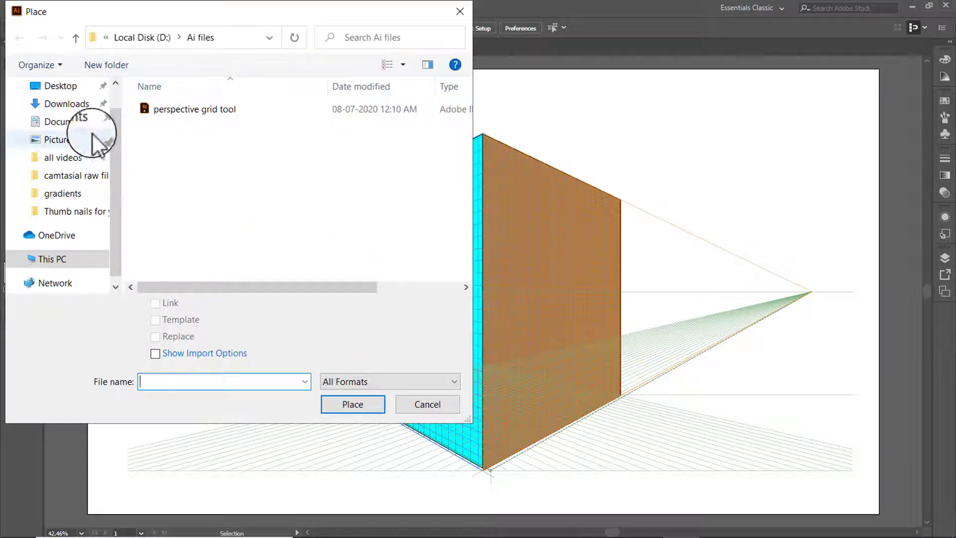
left_click(62, 259)
scroll(196, 194, "down", 5)
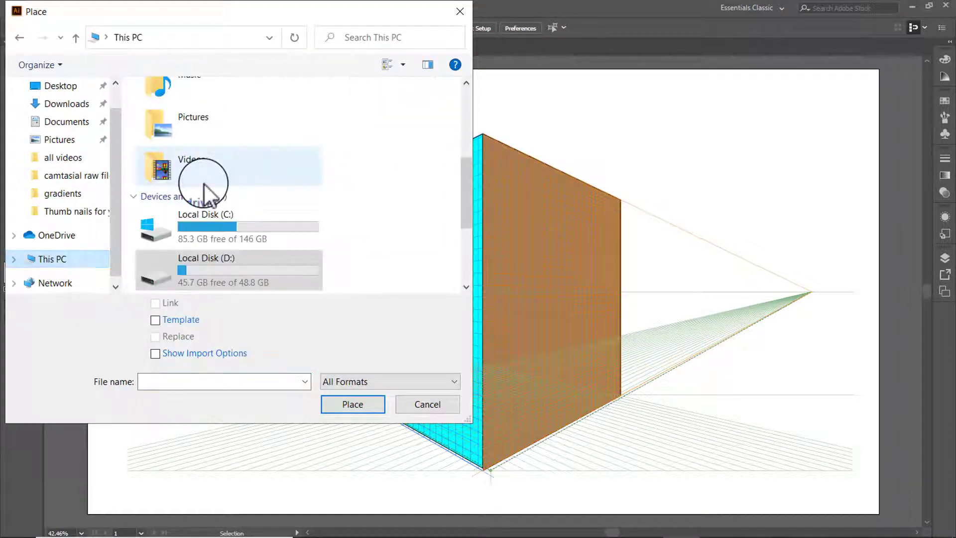
double_click(238, 222)
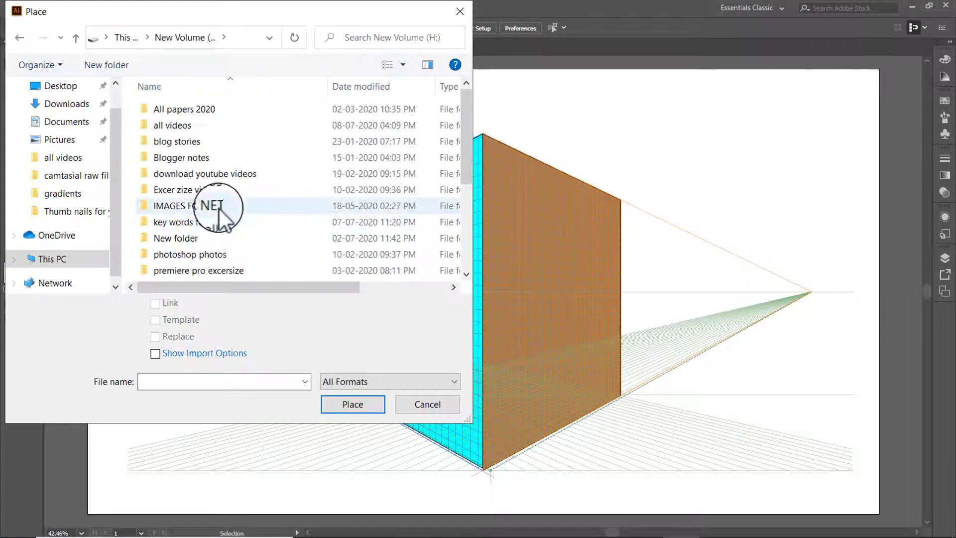
double_click(187, 203)
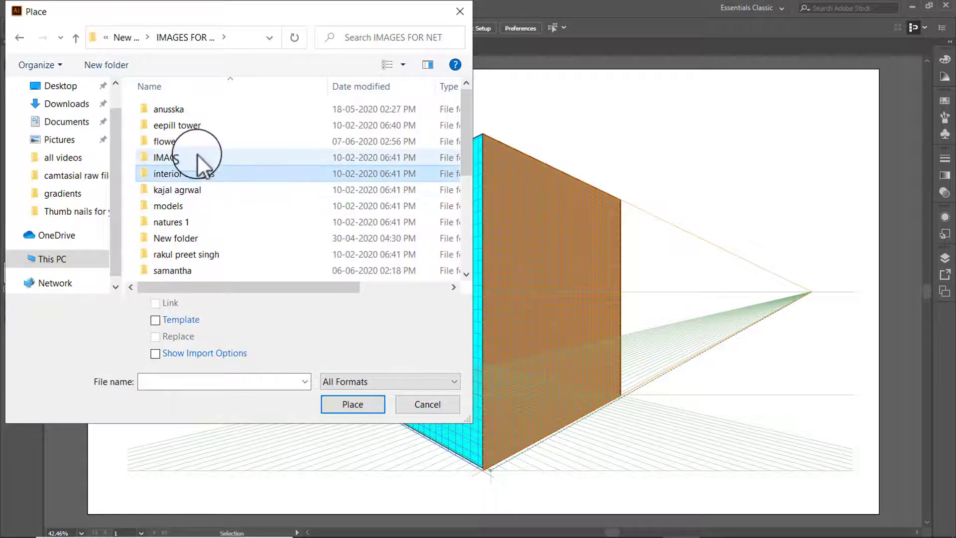
double_click(197, 156)
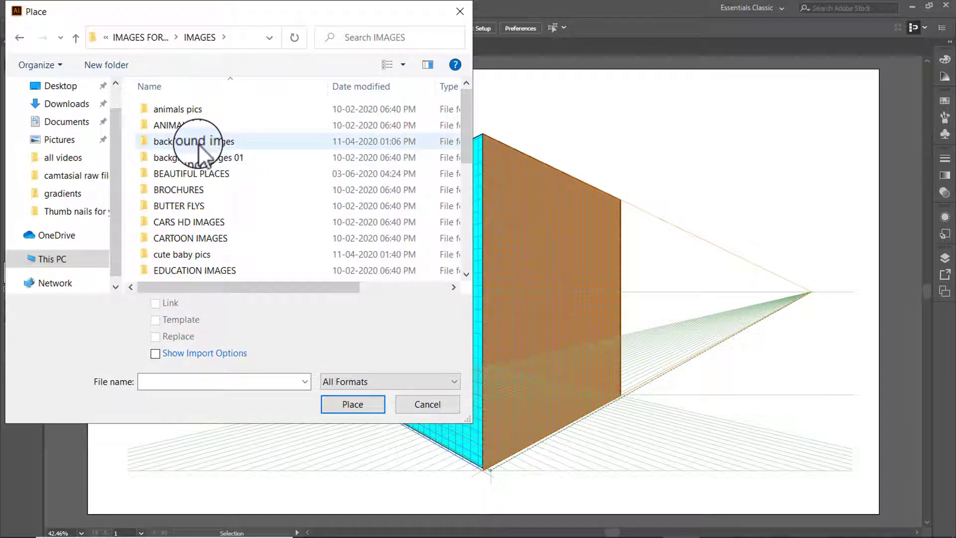
left_click(201, 172)
double_click(202, 173)
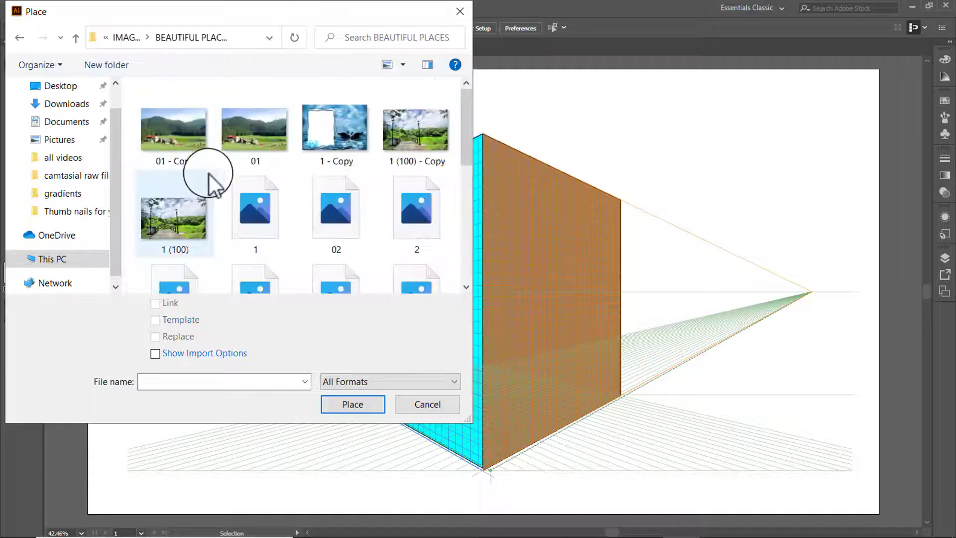
Place linked images 5 and 08, sized about 468 × 293 px right of the box and about 638 × 431 px over its upper left
scroll(282, 181, "down", 5)
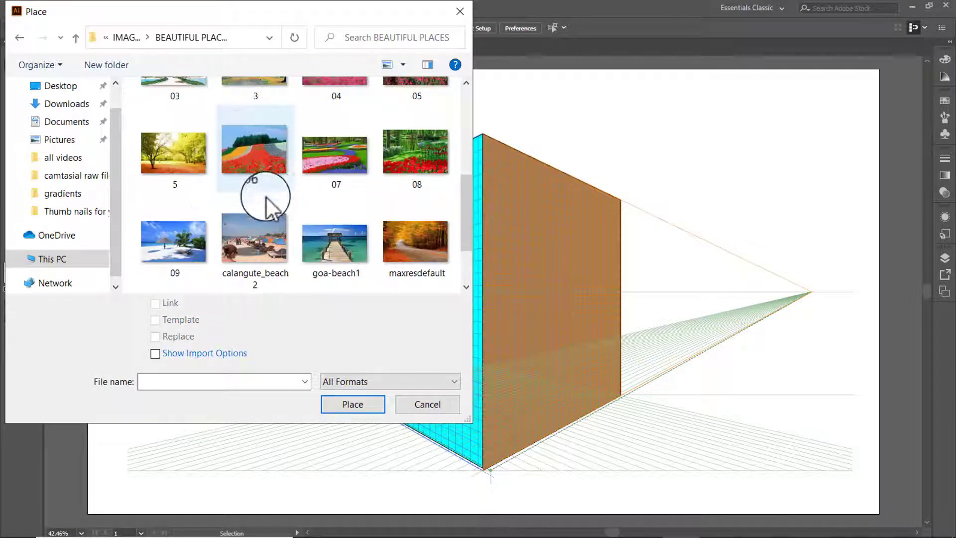
scroll(262, 205, "up", 2)
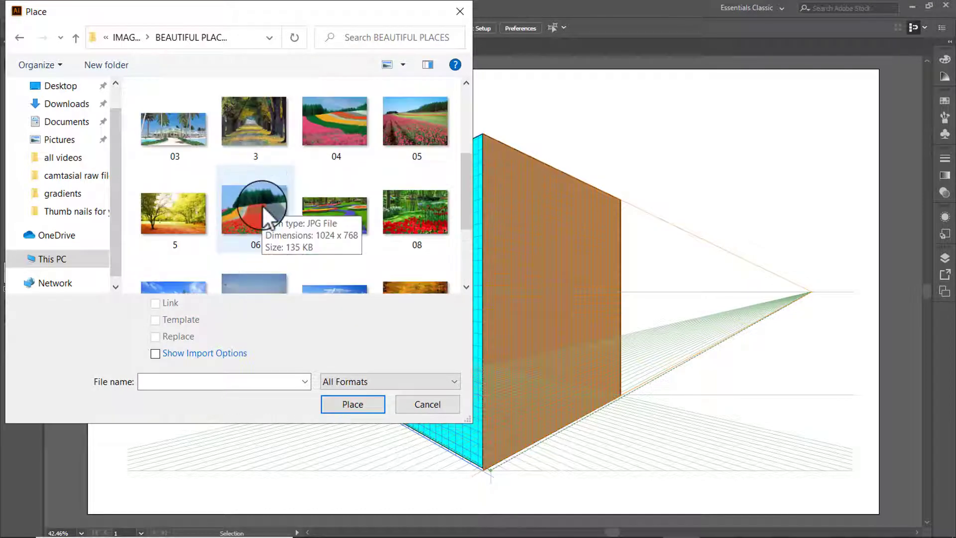
left_click(420, 214)
left_click(191, 220)
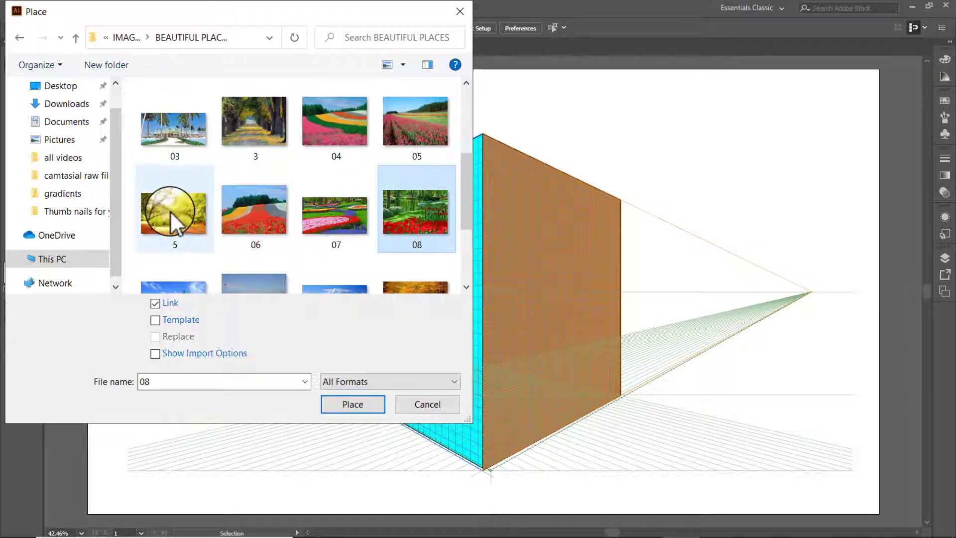
left_click(169, 211, "ctrl")
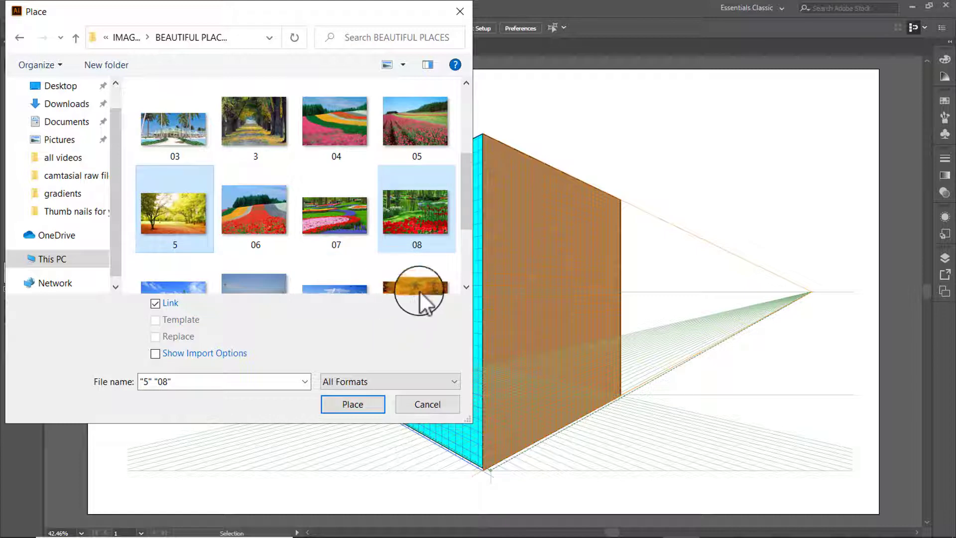
left_click(357, 402)
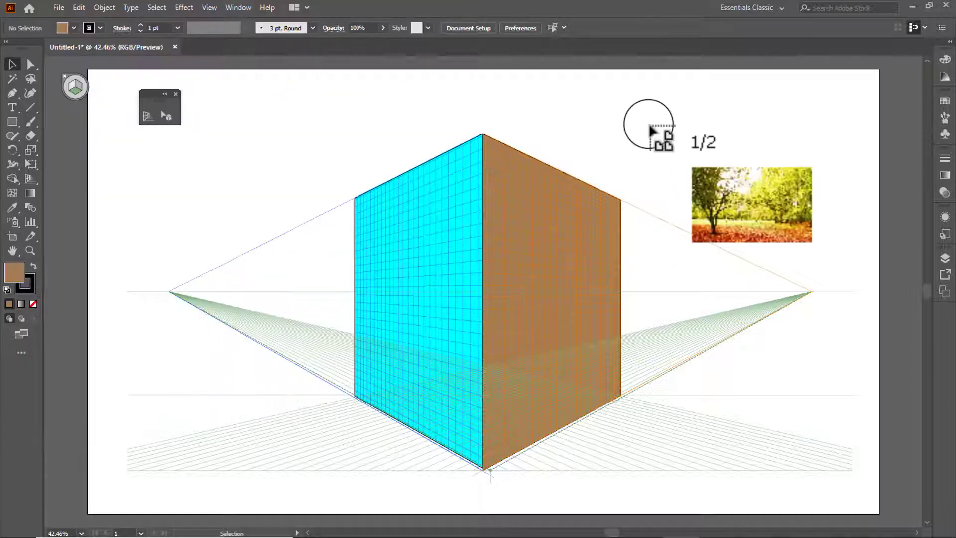
left_click_drag(623, 87, 814, 349)
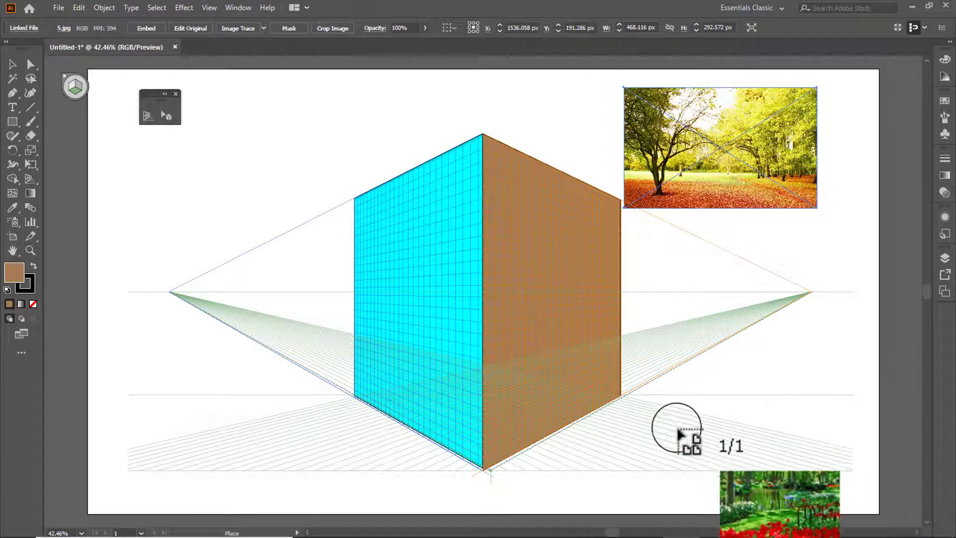
left_click_drag(200, 82, 465, 354)
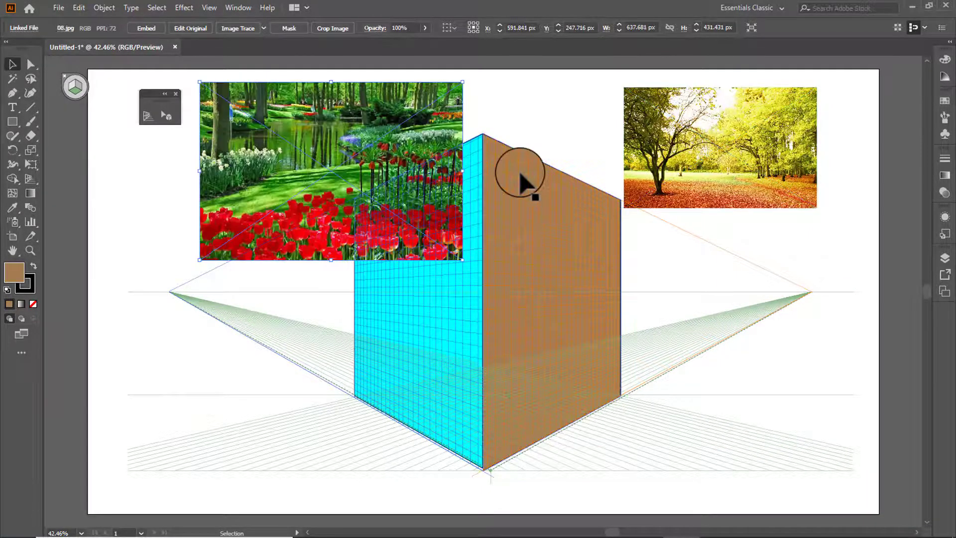
Shift the tulip garden image slightly up and left, and embed both placed images in the document
left_click_drag(291, 133, 285, 117)
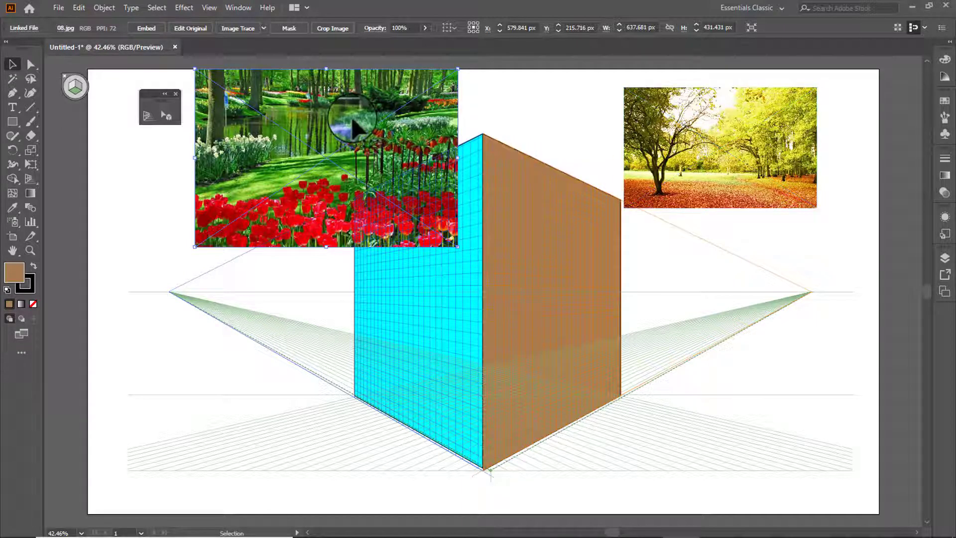
left_click(145, 27)
left_click(694, 124)
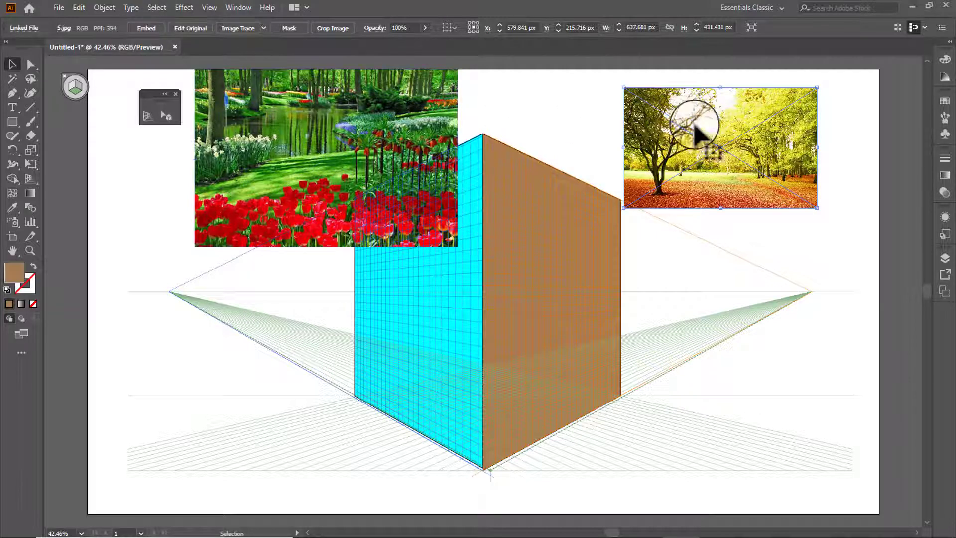
left_click(149, 28)
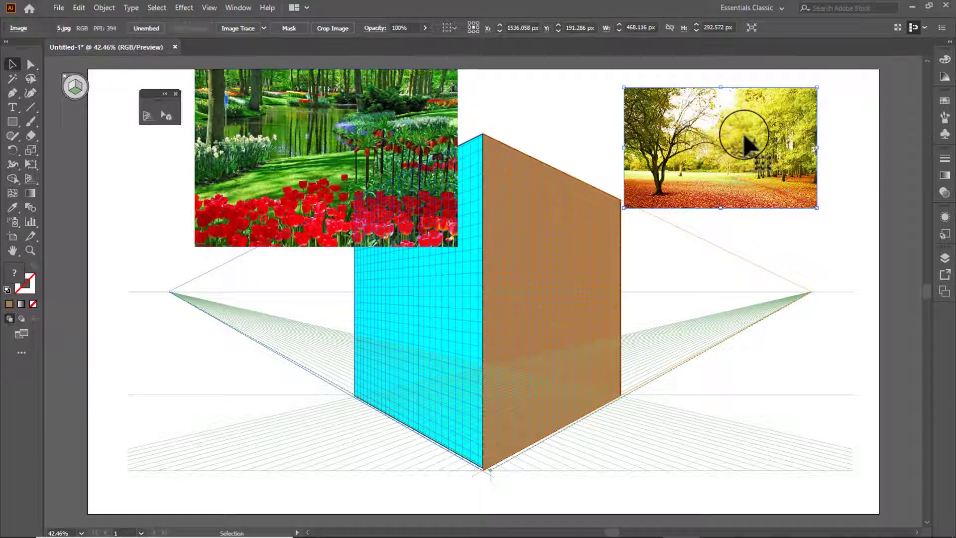
Move the tulip garden image over the cyan left plane and send it to the back
left_click_drag(307, 113, 320, 231)
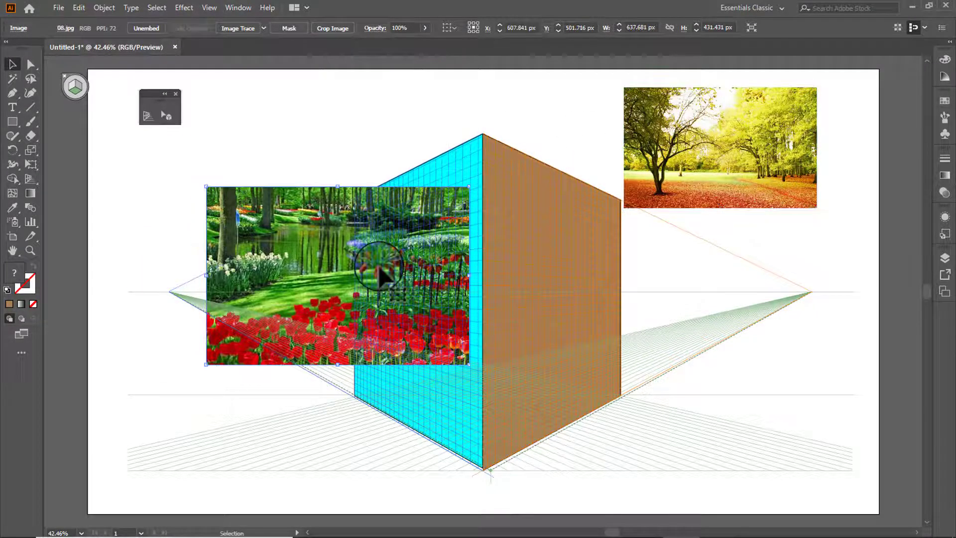
left_click_drag(382, 268, 387, 272)
right_click(365, 251)
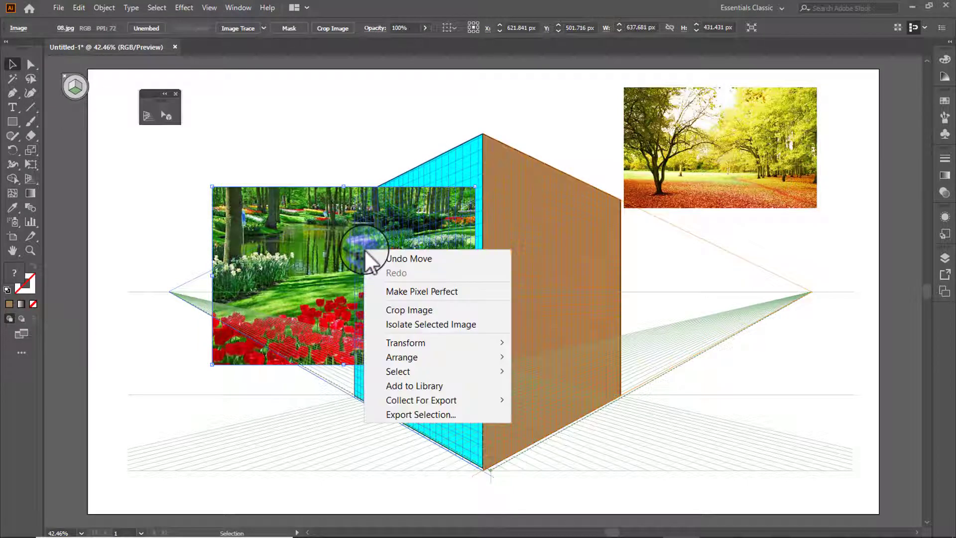
mouse_move(436, 357)
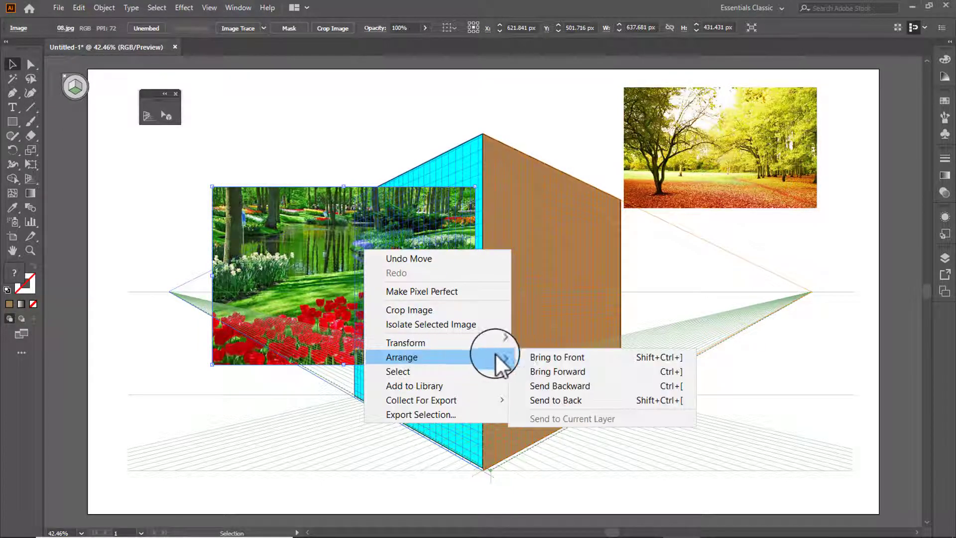
left_click(548, 398)
left_click_drag(307, 267, 309, 291)
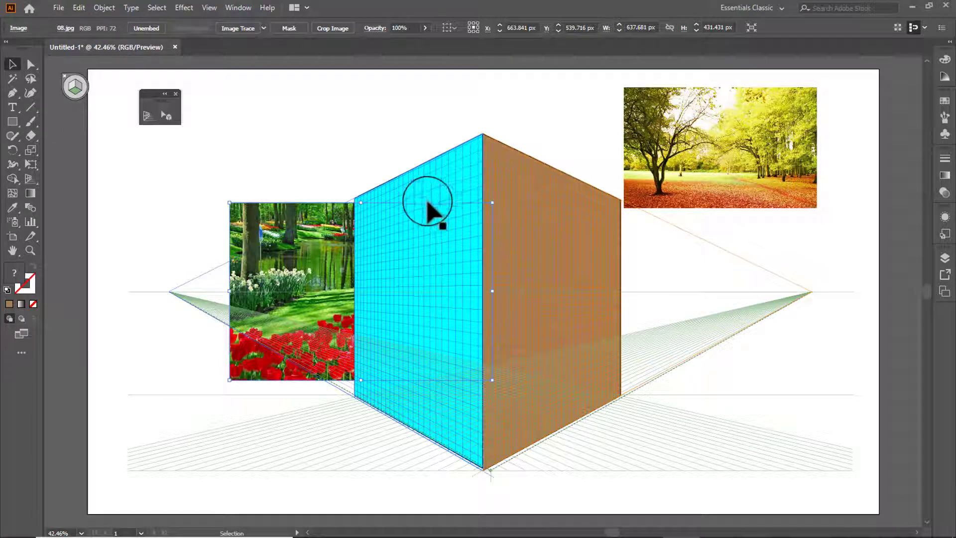
Fit the tulip garden image to the cyan left-plane shape using Envelope Distort, Make with Top Object
left_click(474, 221)
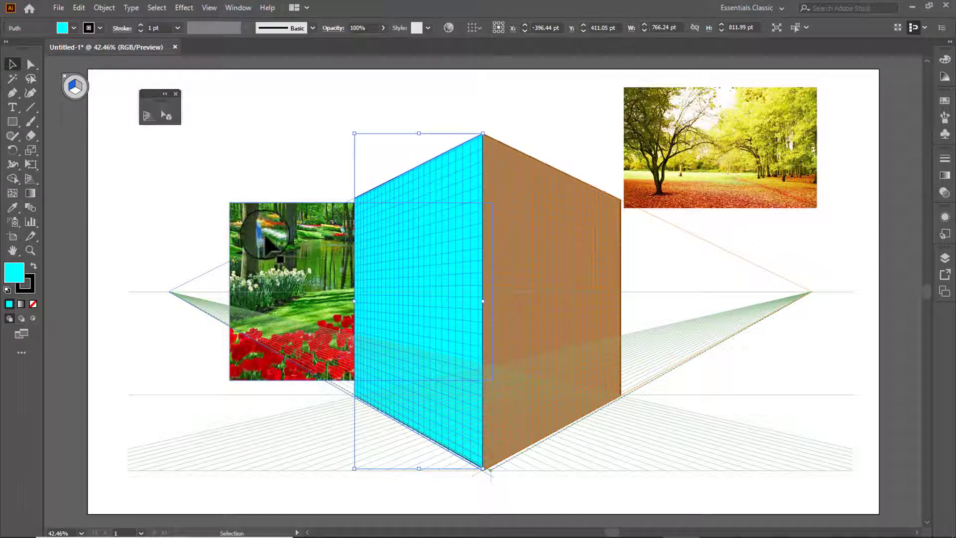
left_click(266, 227, "shift")
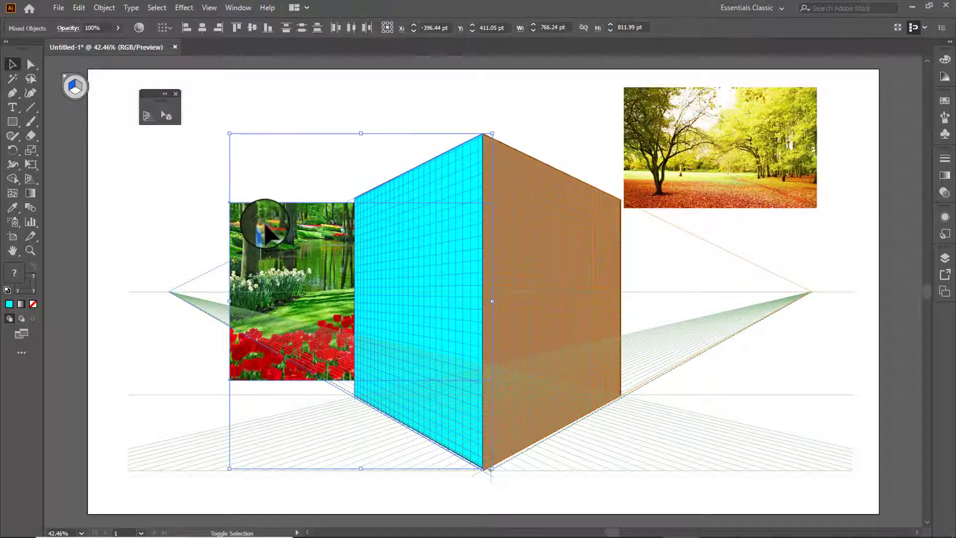
left_click(105, 8)
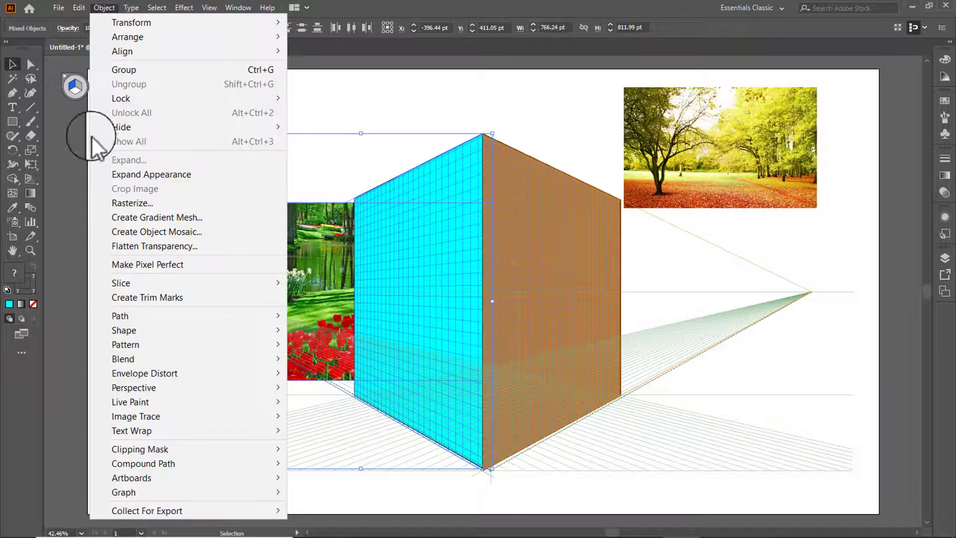
mouse_move(261, 377)
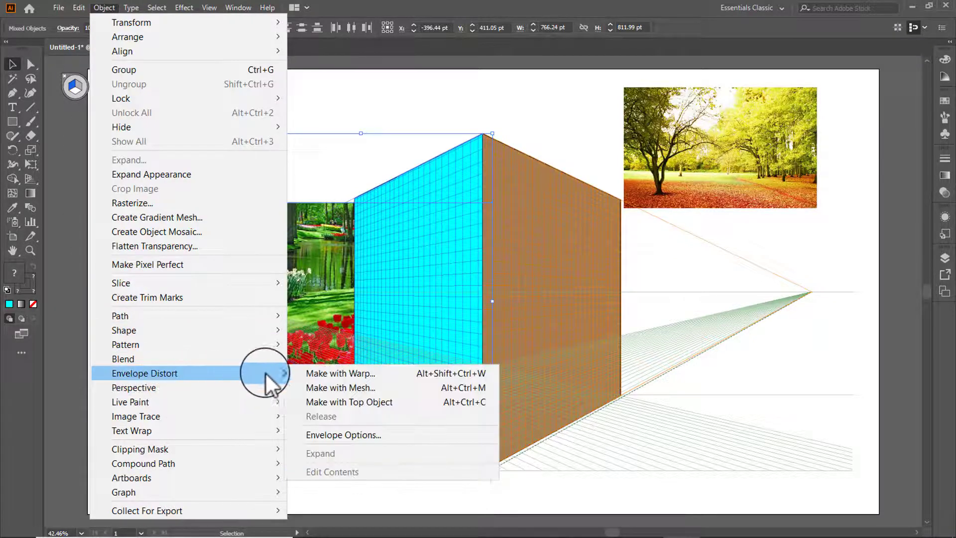
left_click(342, 402)
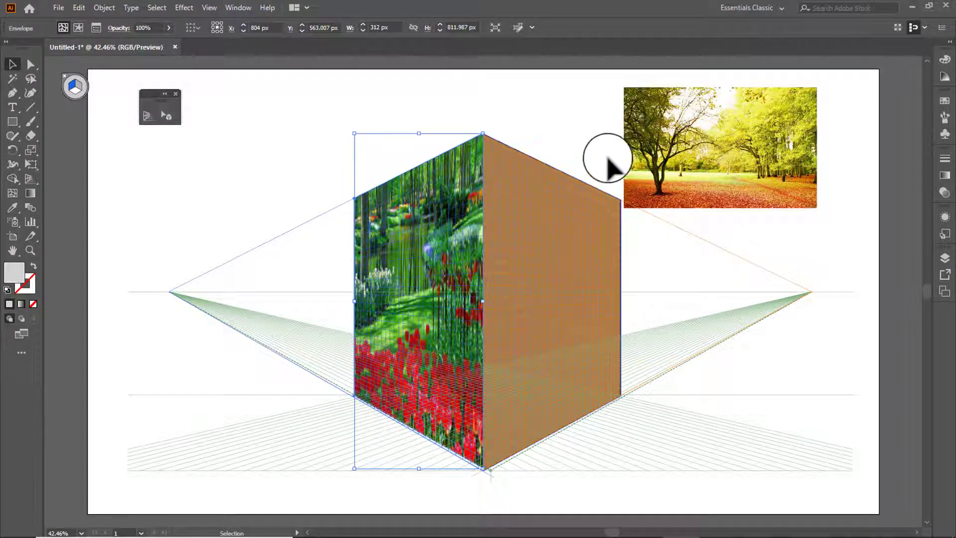
Move the autumn park image over the orange right plane and send it to the back
left_click(686, 133)
left_click_drag(720, 119, 592, 272)
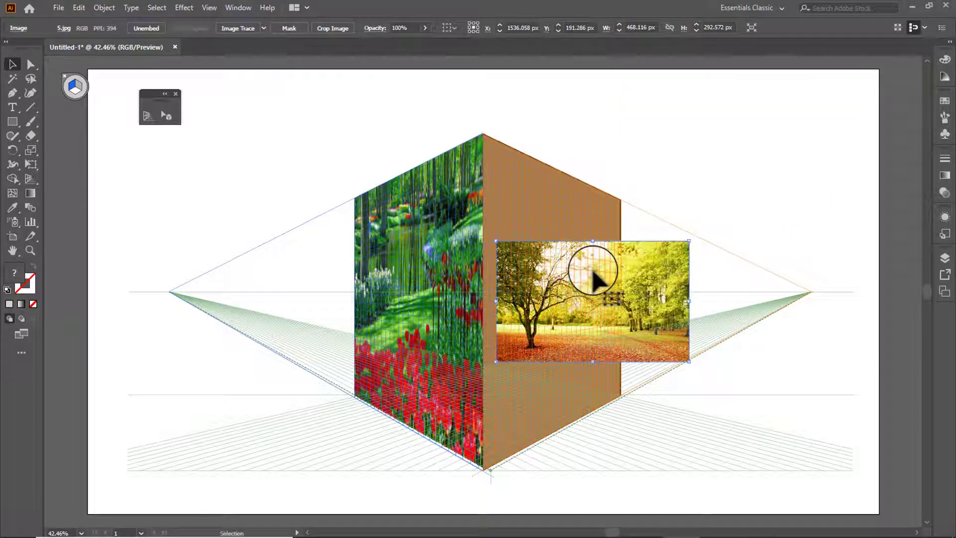
right_click(562, 269)
mouse_move(694, 375)
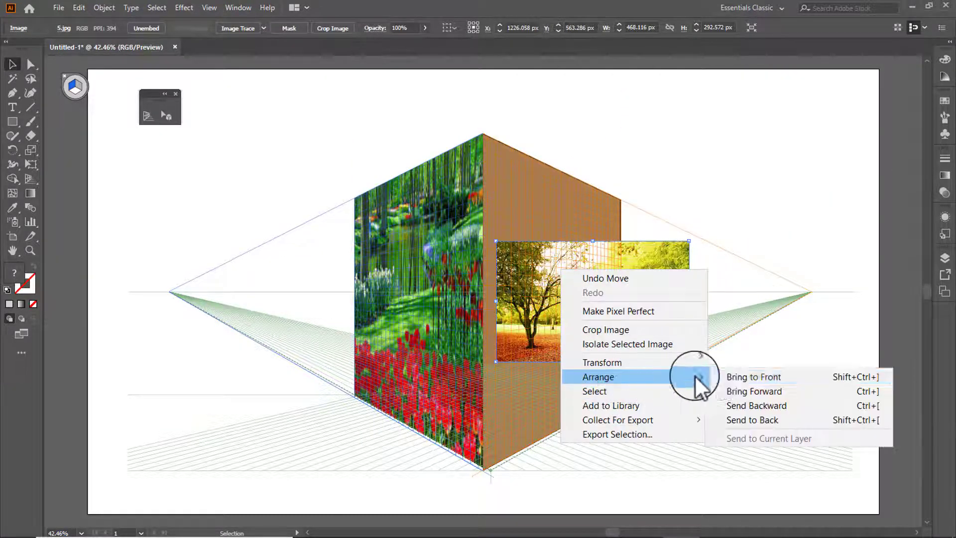
left_click(743, 416)
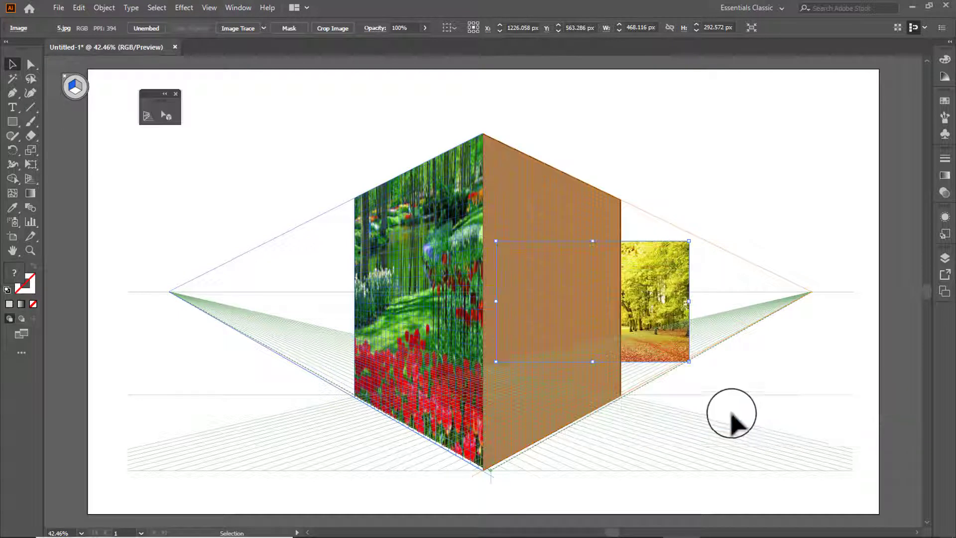
left_click_drag(641, 288, 628, 298)
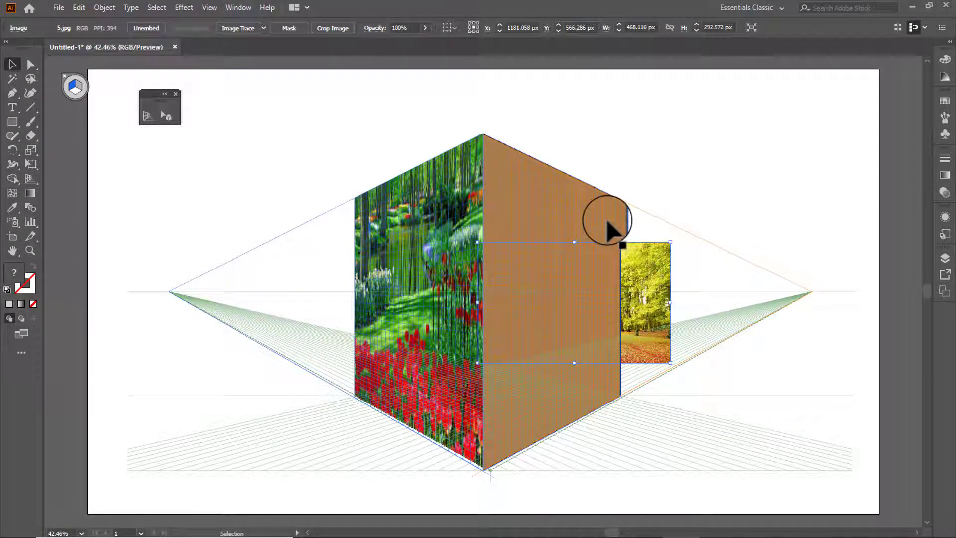
Fit the autumn park image to the orange right-plane shape using Envelope Distort, Make with Top Object
left_click(562, 216, "shift")
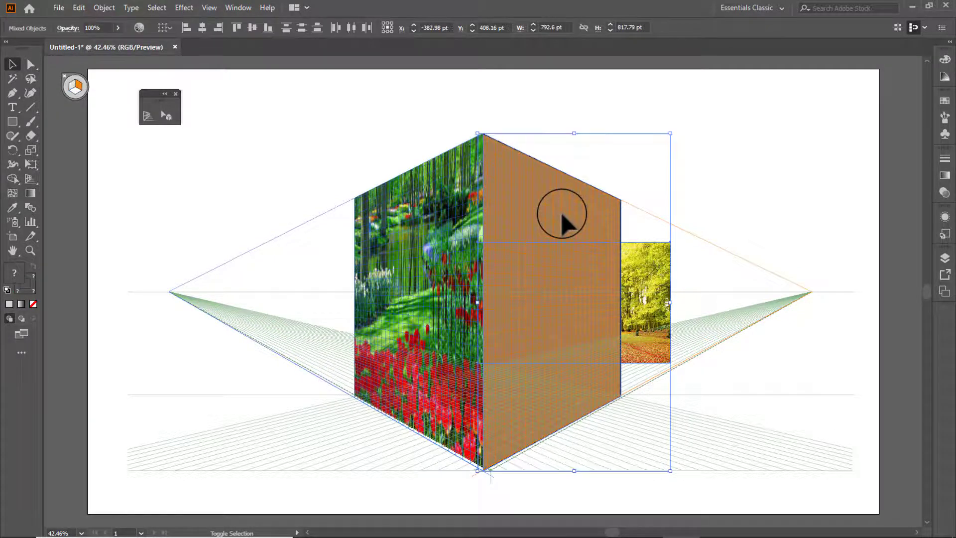
left_click(105, 8)
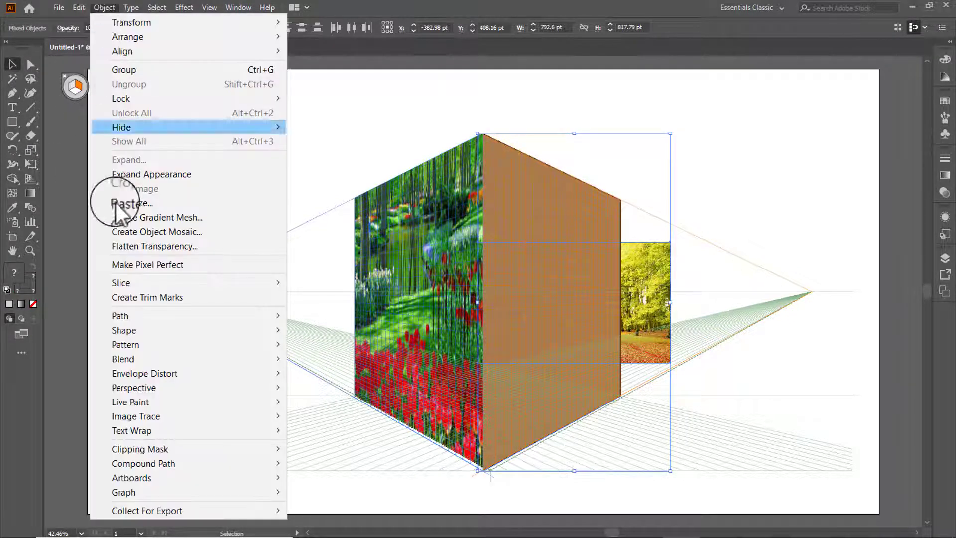
mouse_move(241, 371)
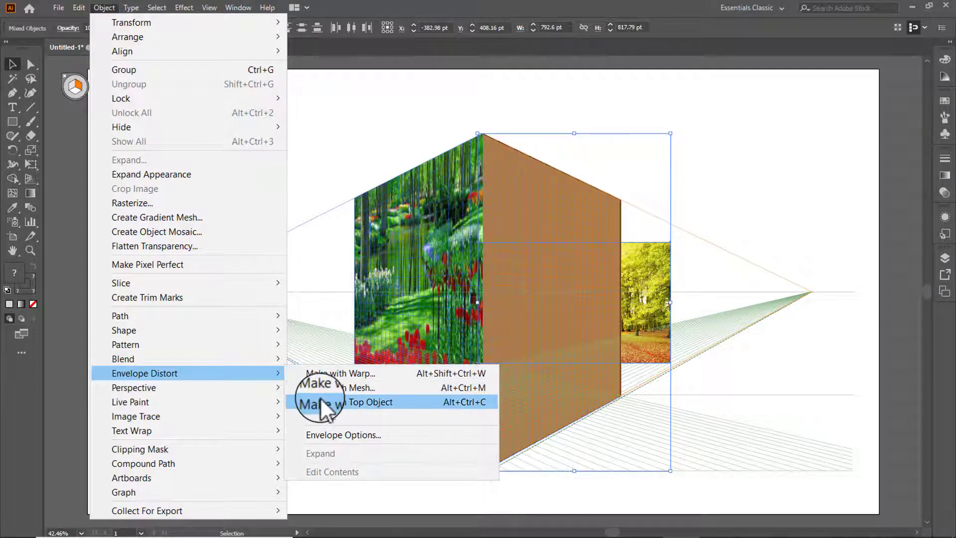
left_click(333, 402)
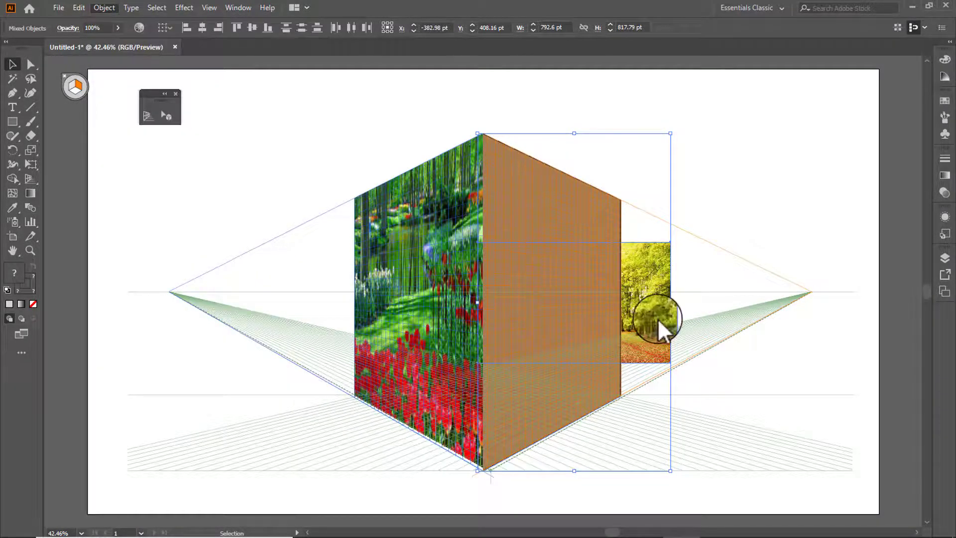
key("ctrl+alt+c")
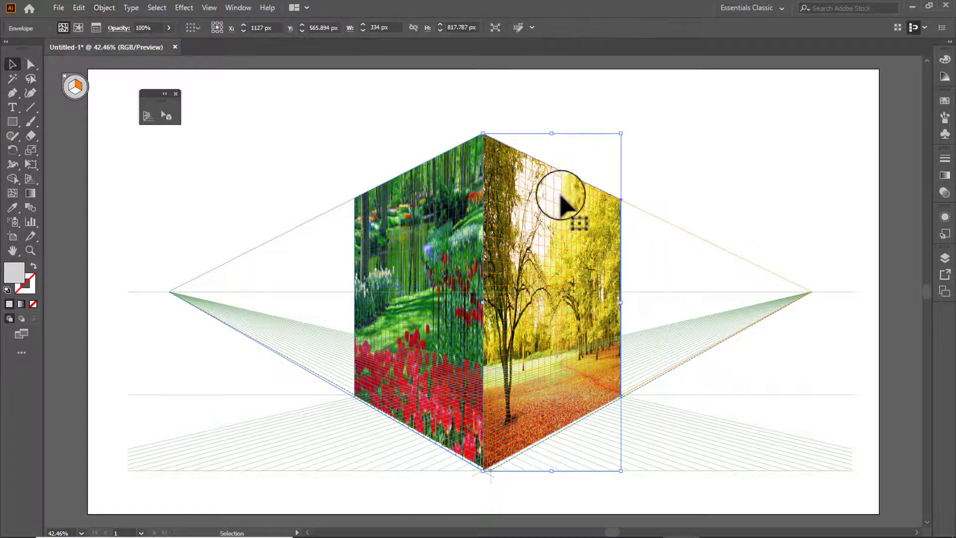
left_click(662, 99)
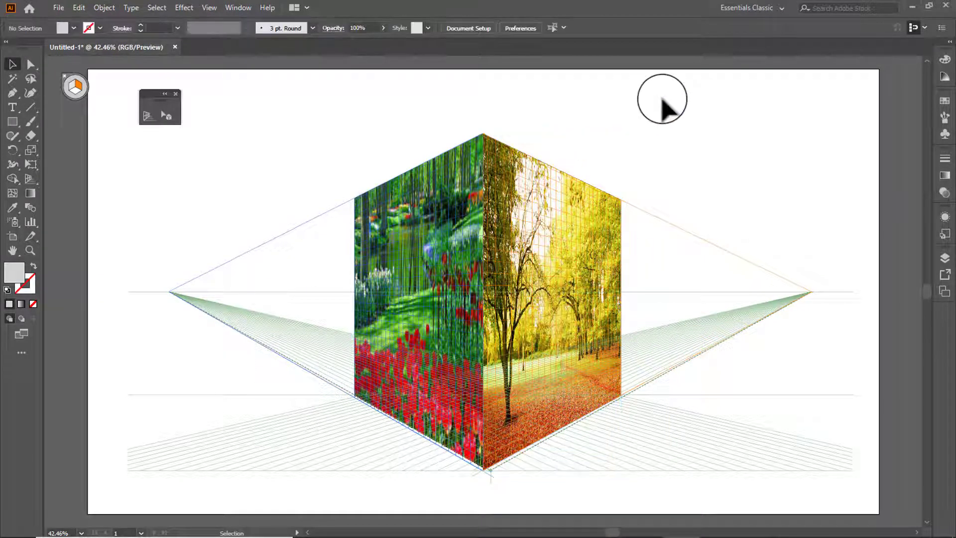
Hide the perspective grid and delete both photo-mapped faces of the box from the artboard
left_click(208, 6)
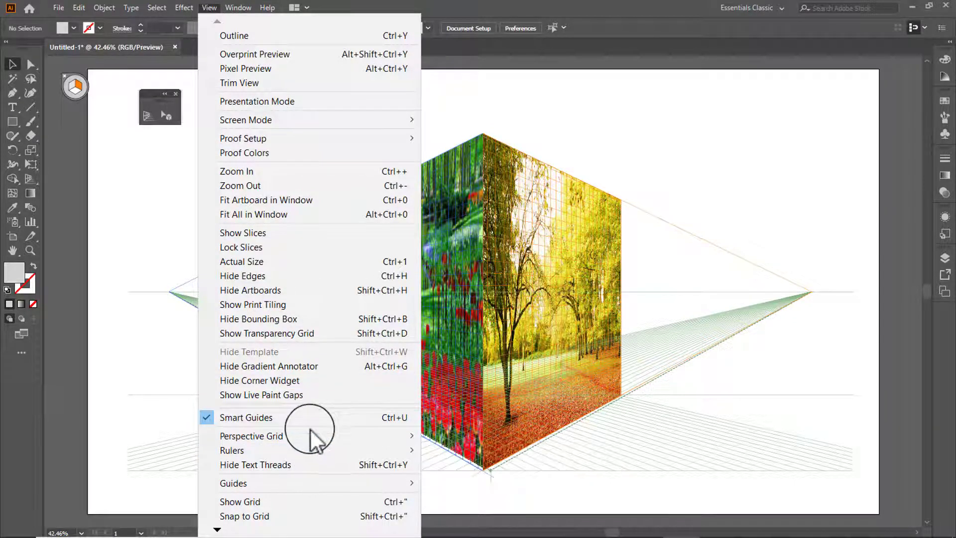
mouse_move(400, 436)
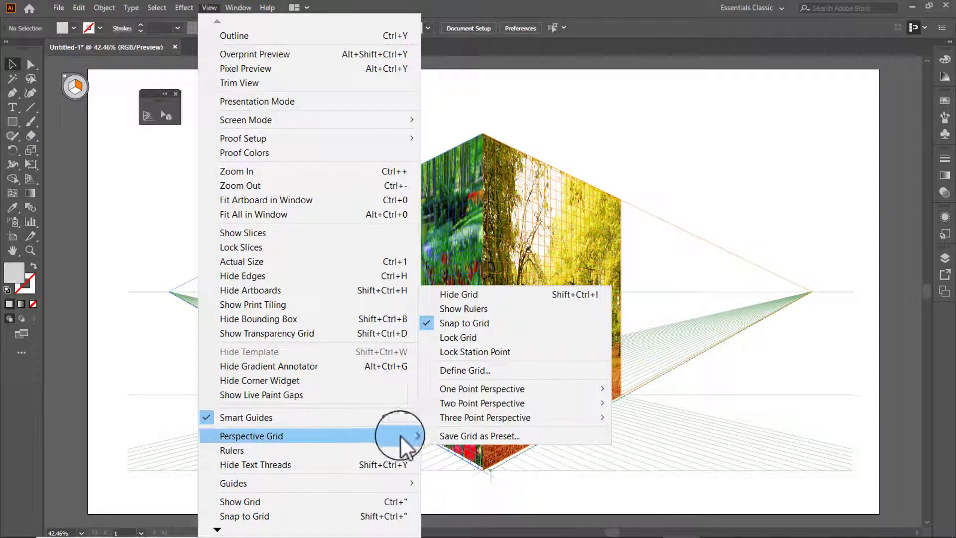
left_click(471, 296)
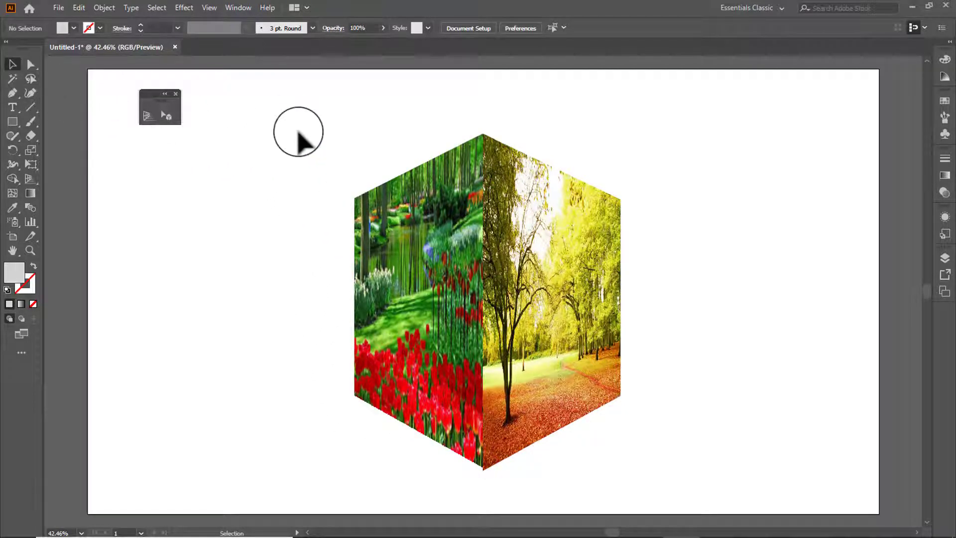
left_click_drag(273, 115, 747, 476)
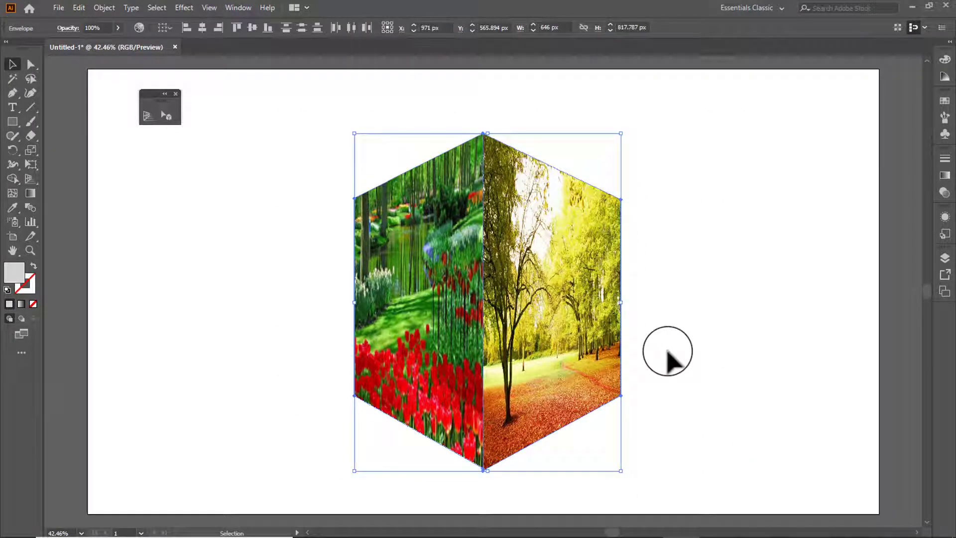
key("Delete")
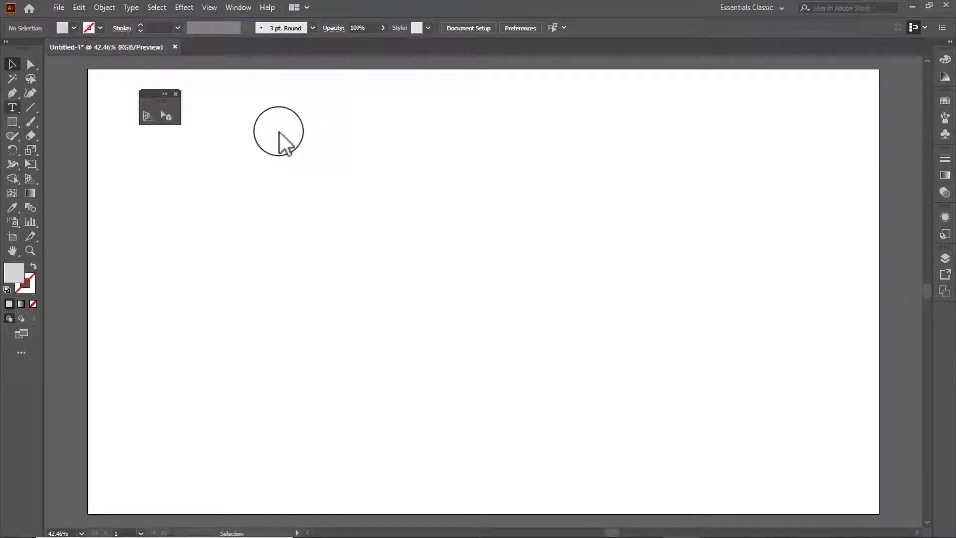
Add the text "digital", enlarge it to about 243 pt, and place it near the artboard's upper middle
key("t")
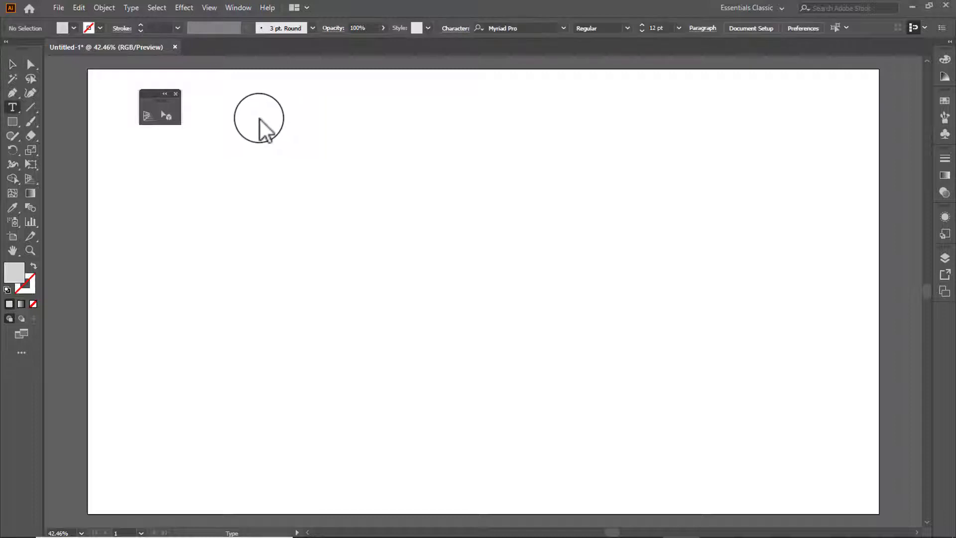
left_click(281, 121)
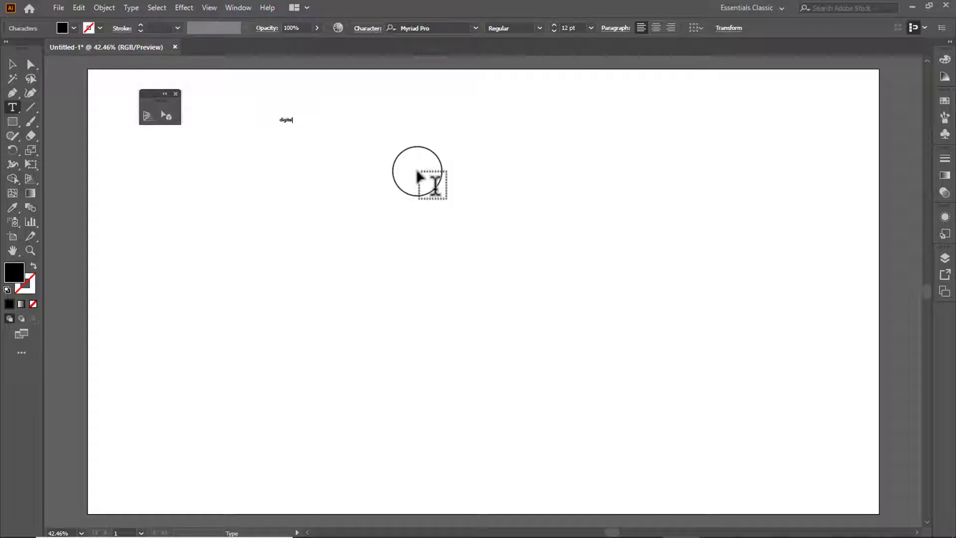
left_click(10, 63)
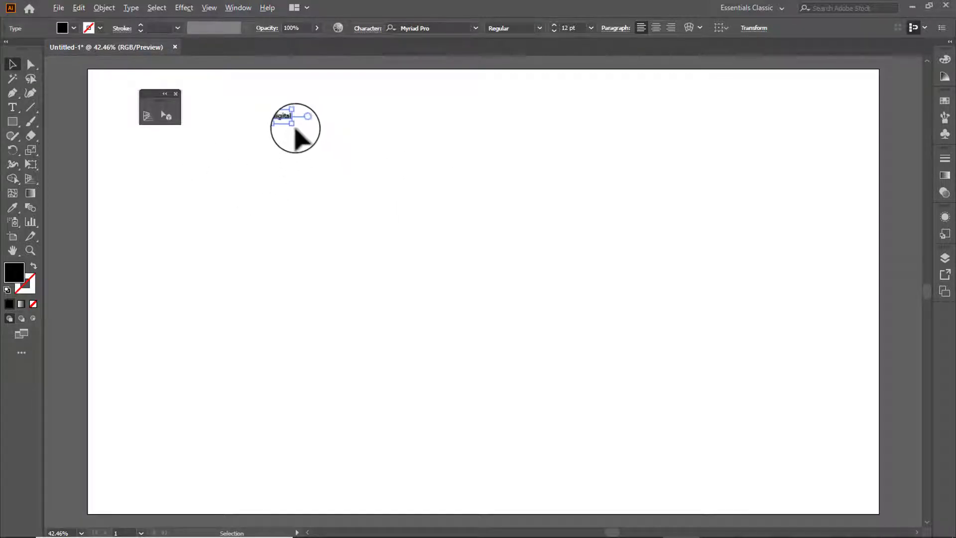
left_click_drag(294, 127, 418, 175)
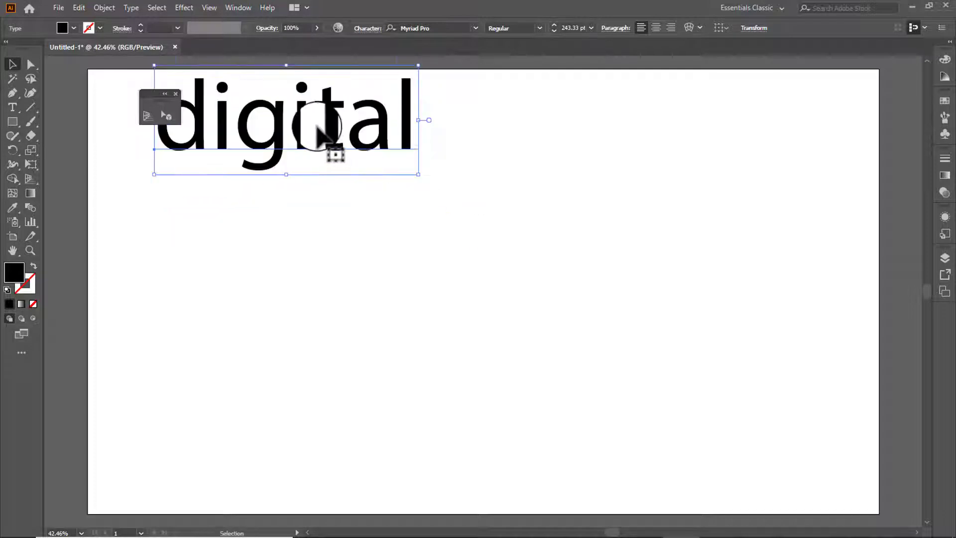
left_click_drag(305, 125, 429, 168)
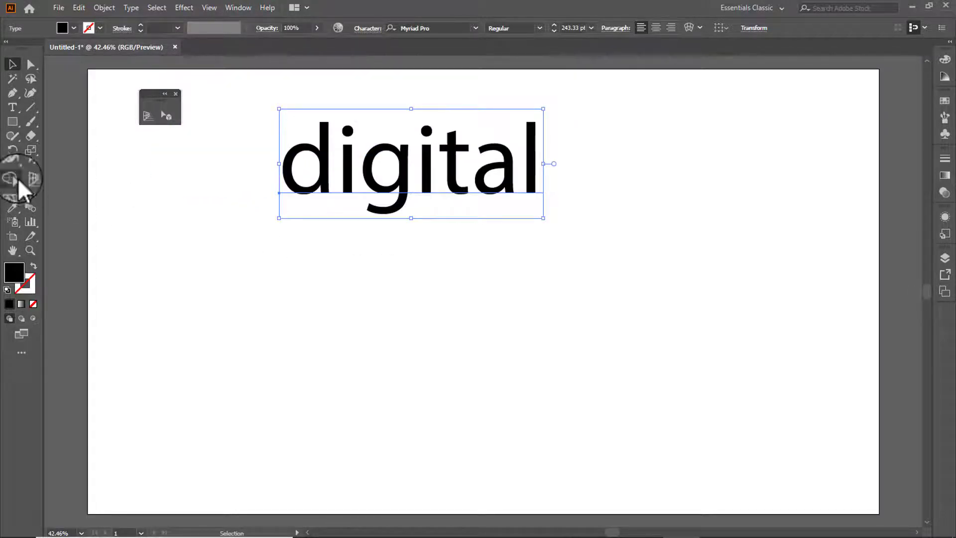
Change the font of the whole "digital" text to Ethnocentric Regular
left_click(16, 108)
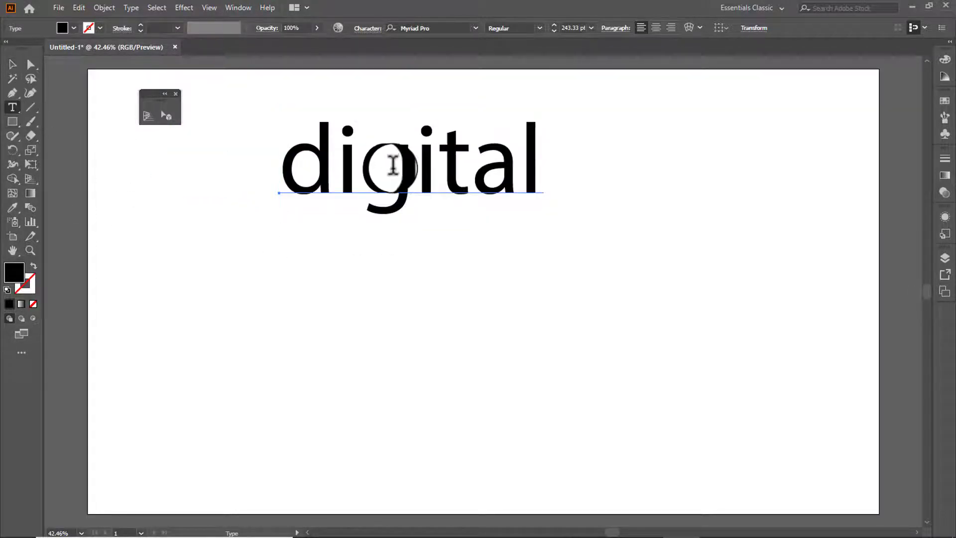
left_click(416, 172)
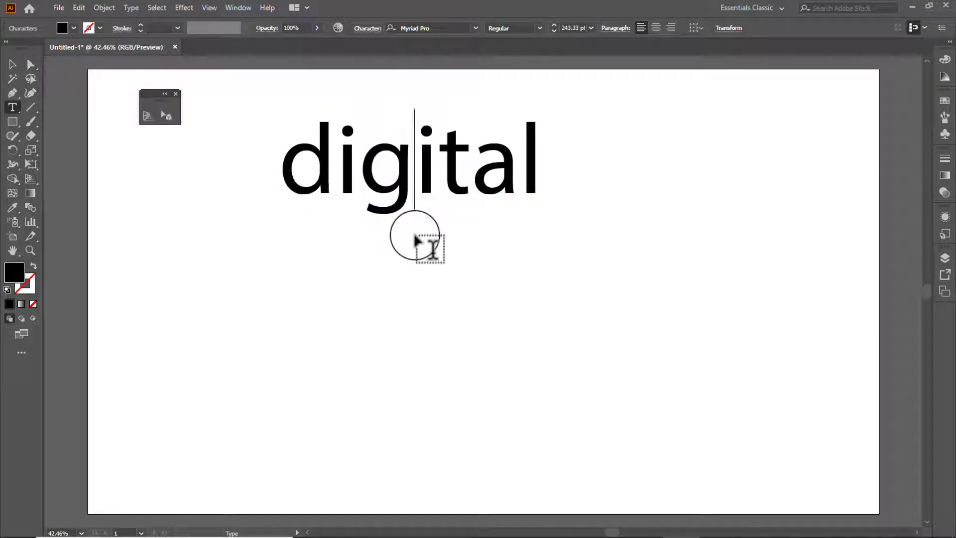
key("ctrl+a")
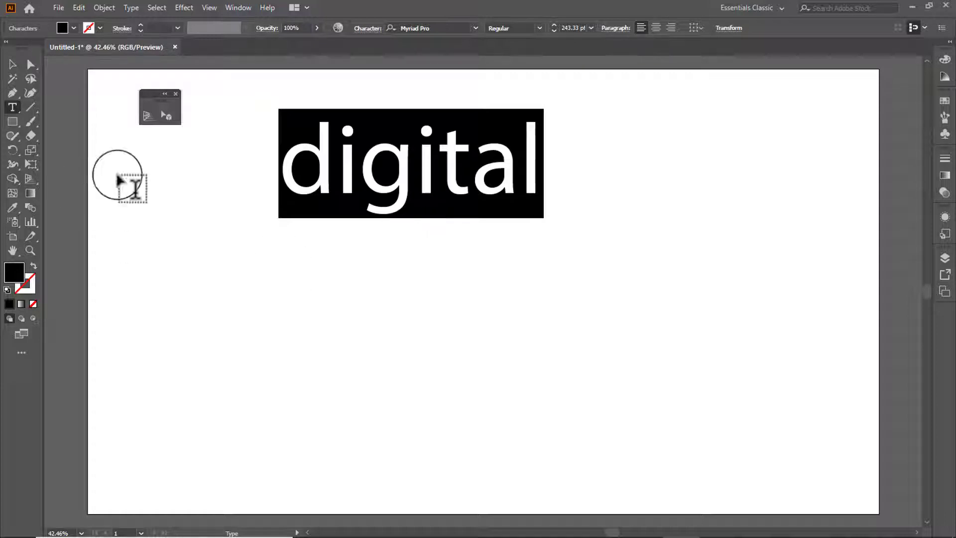
left_click(439, 27)
type("eth")
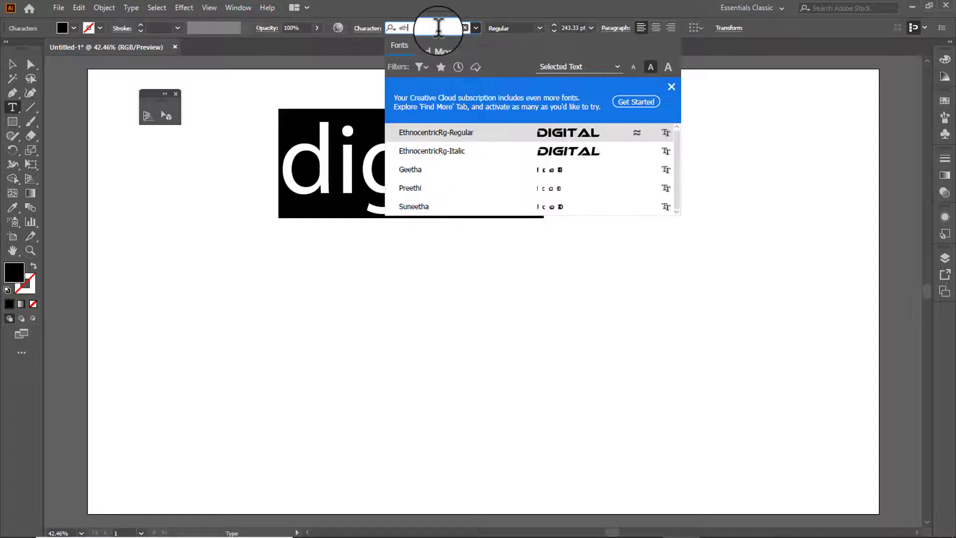
left_click(465, 133)
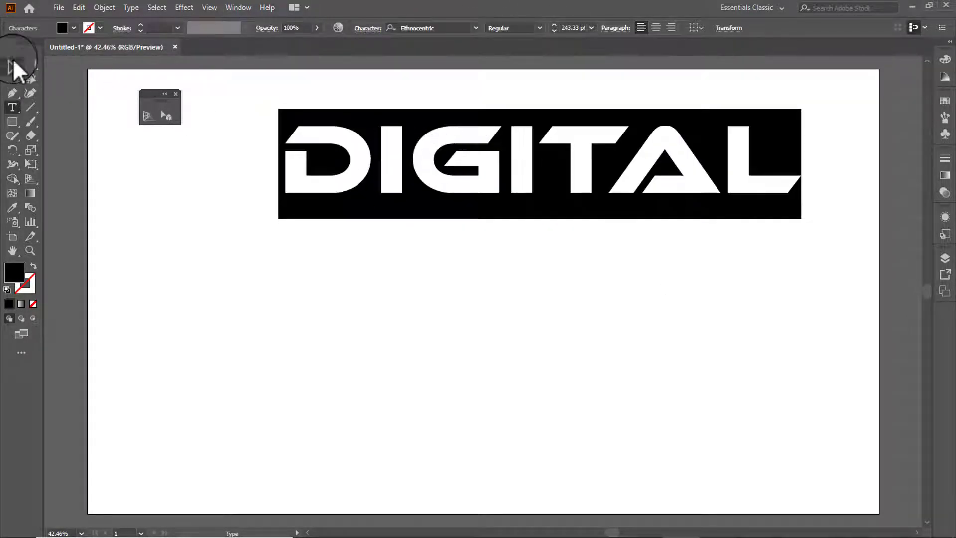
left_click(13, 59)
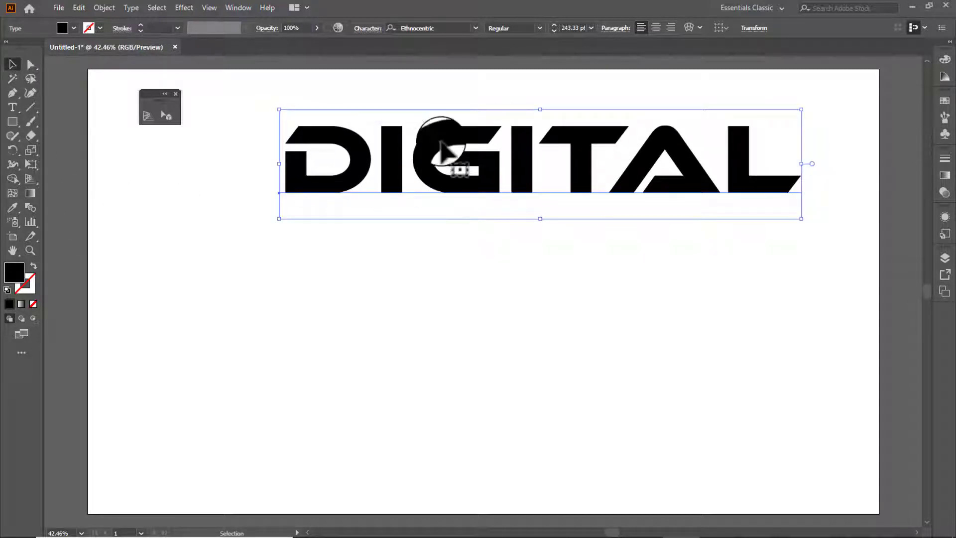
Scale the DIGITAL text down to about 148 pt and duplicate it into four stacked lines
left_click_drag(473, 142, 402, 153)
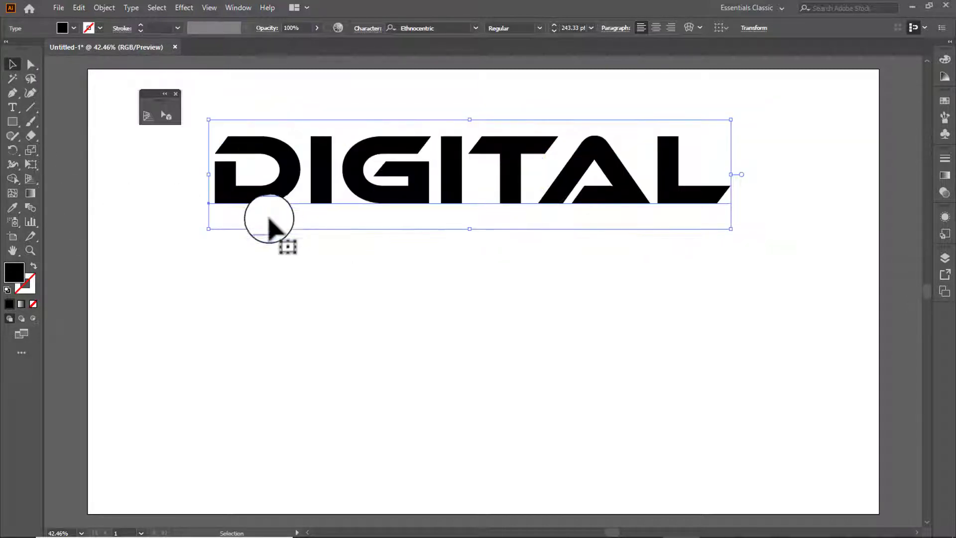
left_click_drag(208, 120, 244, 145)
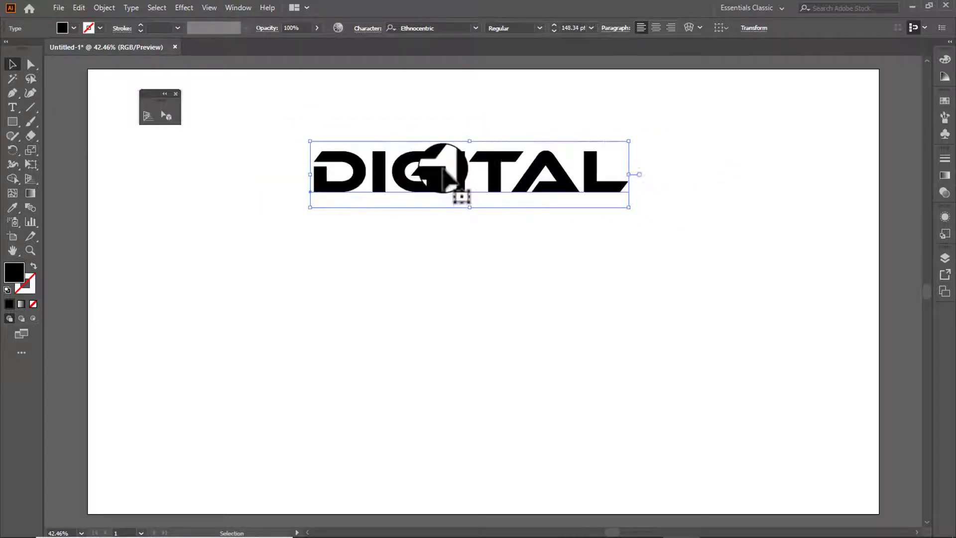
left_click_drag(455, 171, 365, 280)
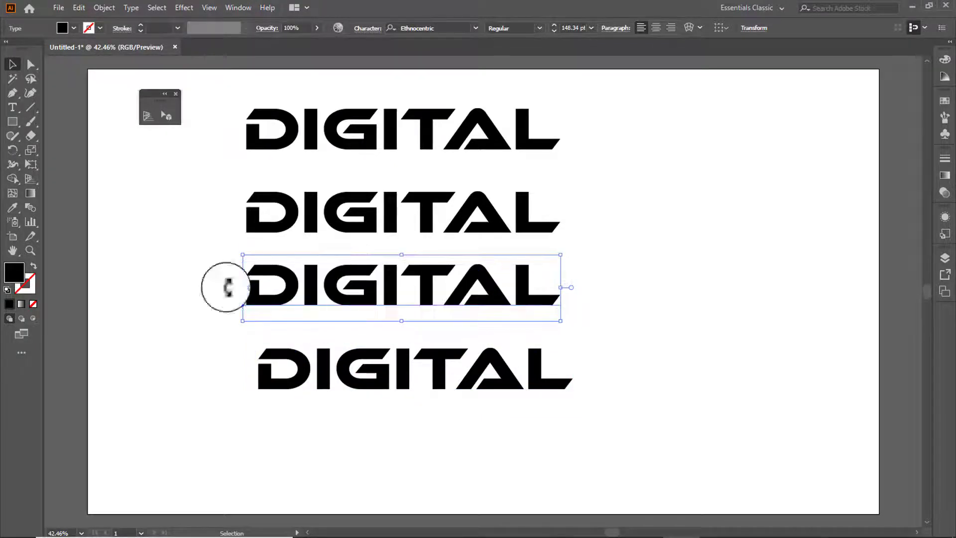
Replace the second DIGITAL line with the text "TELUGU"
left_click(13, 108)
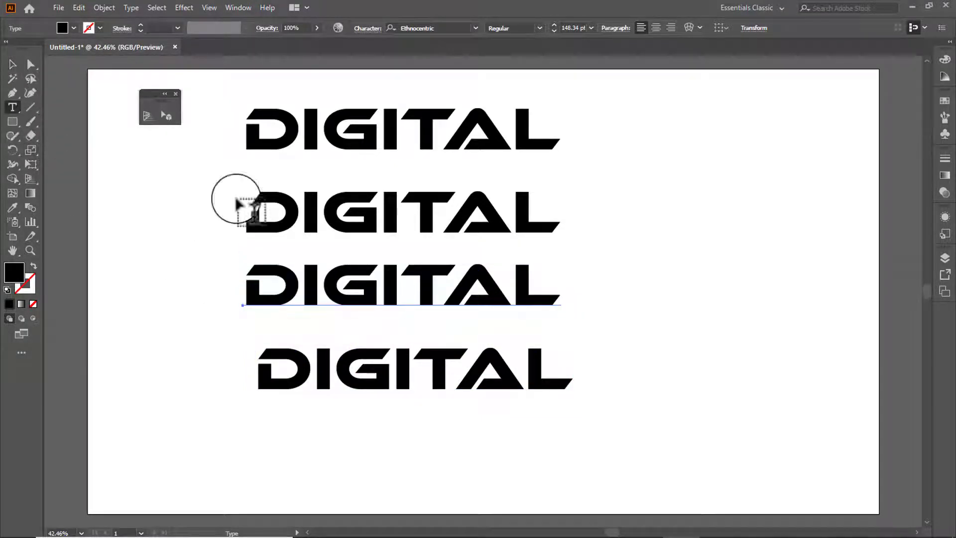
left_click(322, 129)
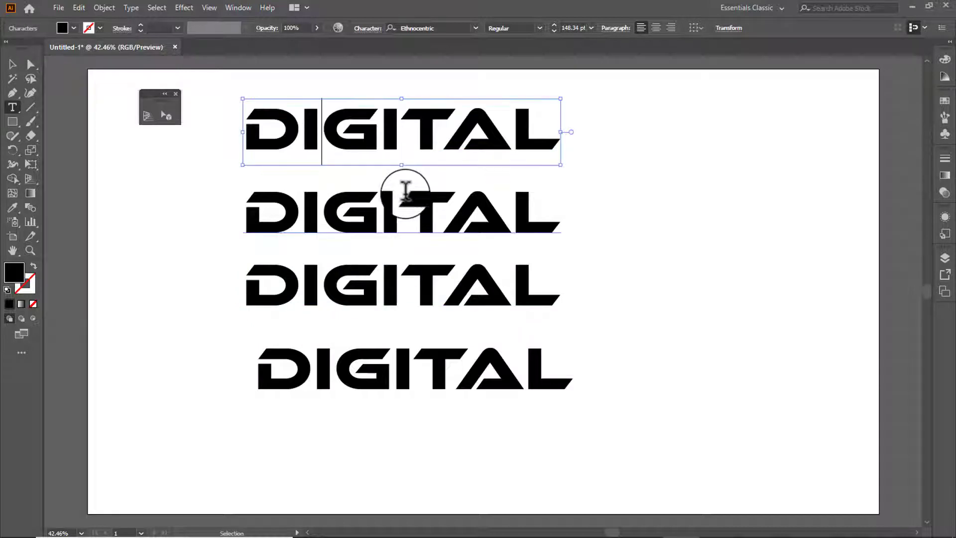
key("ctrl+a")
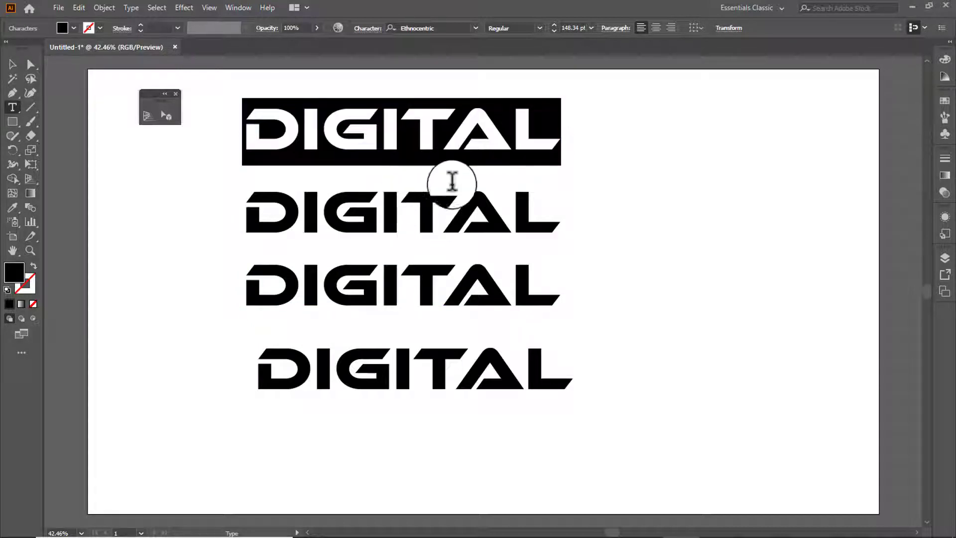
left_click(407, 213)
double_click(406, 213)
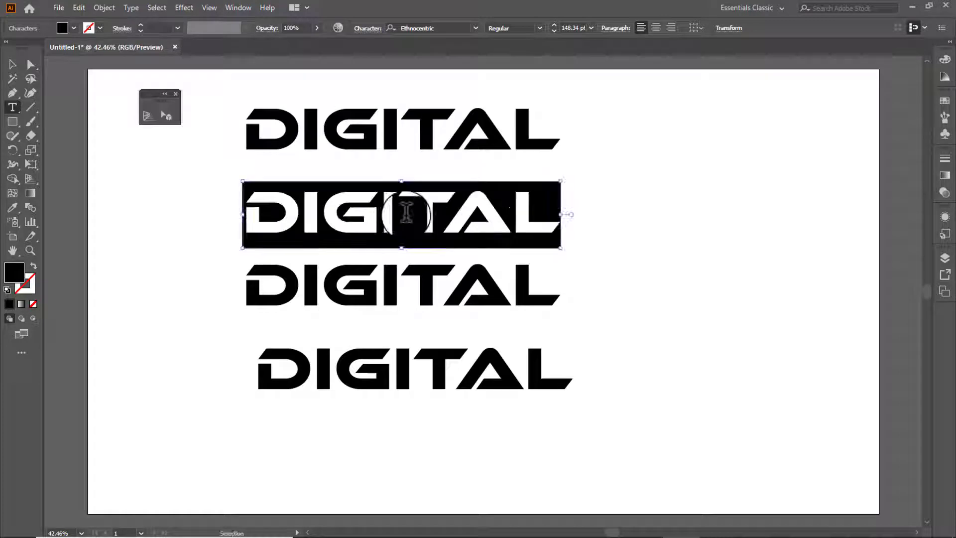
type("TELUGU")
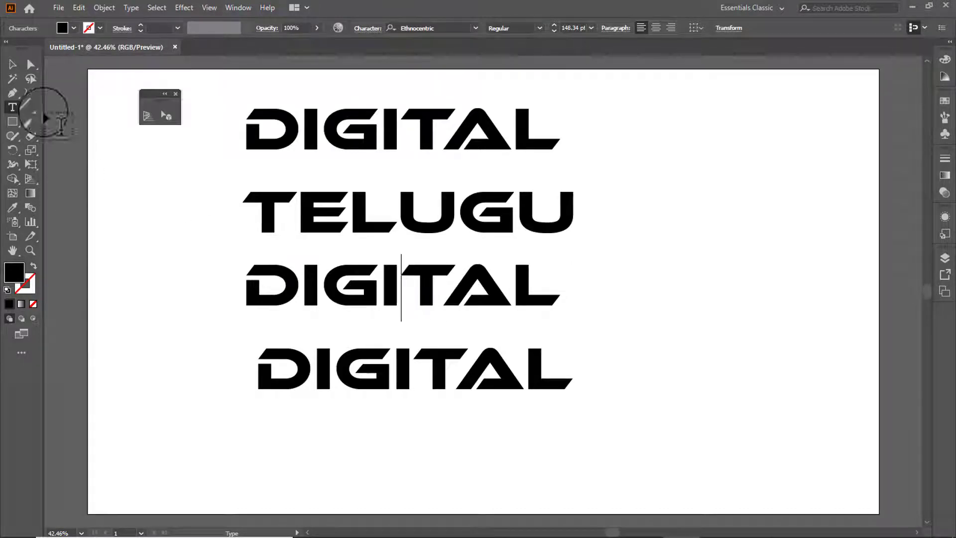
left_click(13, 63)
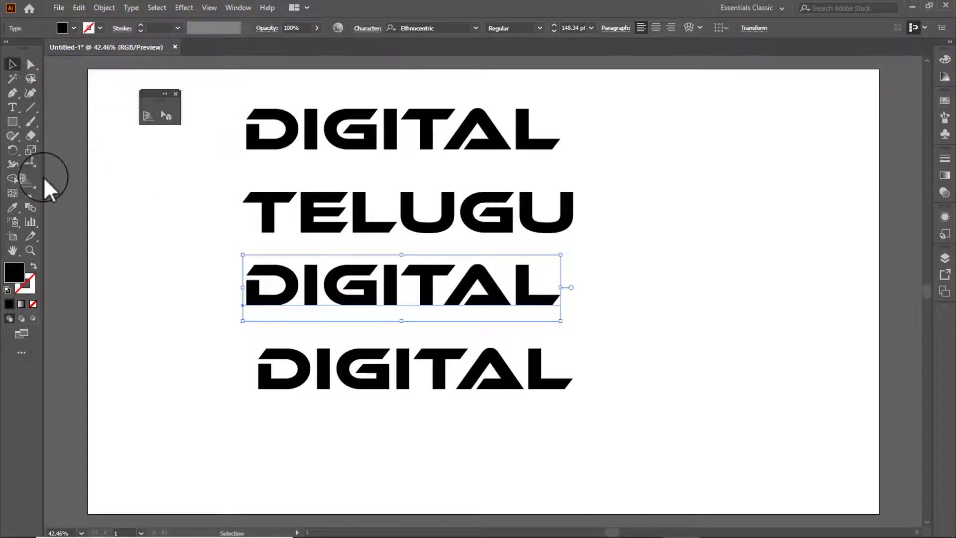
Replace the third line's DIGITAL with the text "TECHS"
left_click(13, 107)
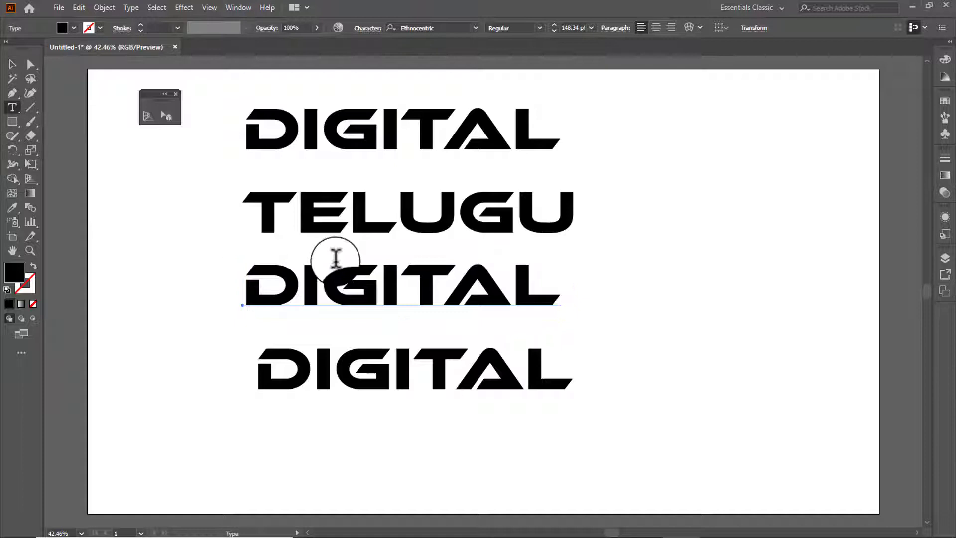
left_click(402, 277)
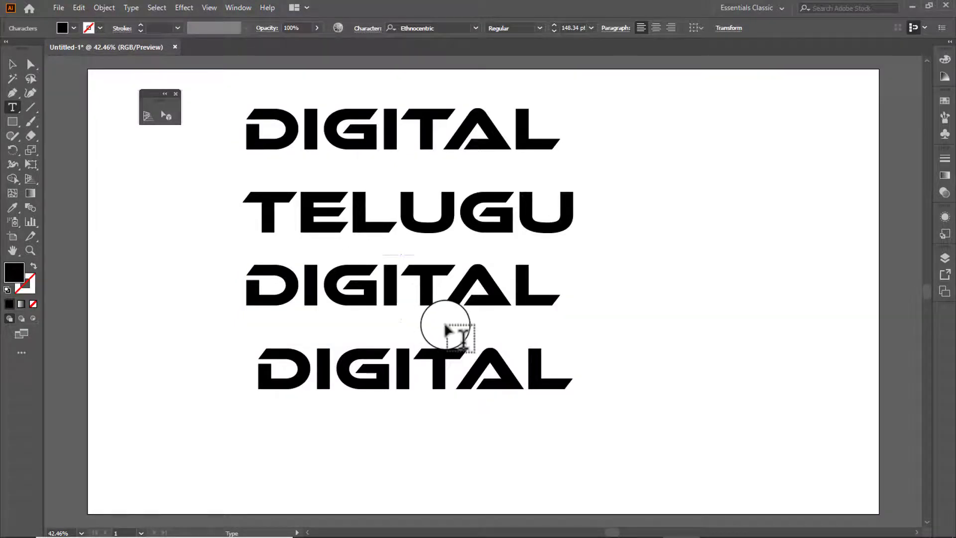
key("ctrl+a")
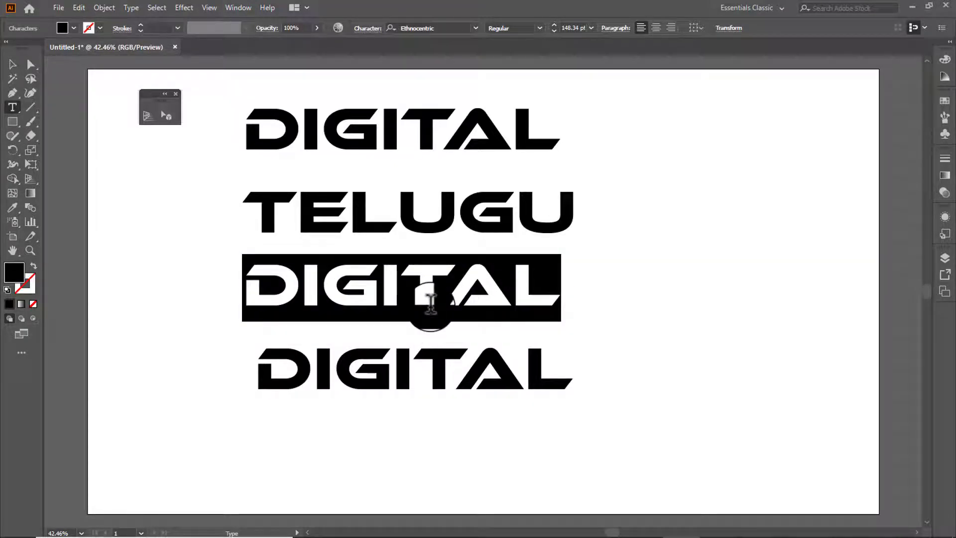
type("TECHS")
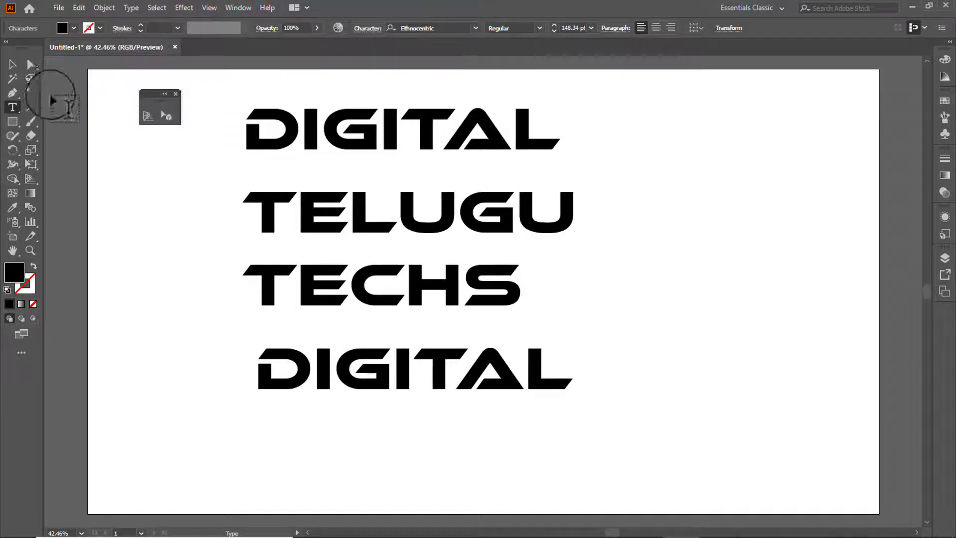
left_click(14, 64)
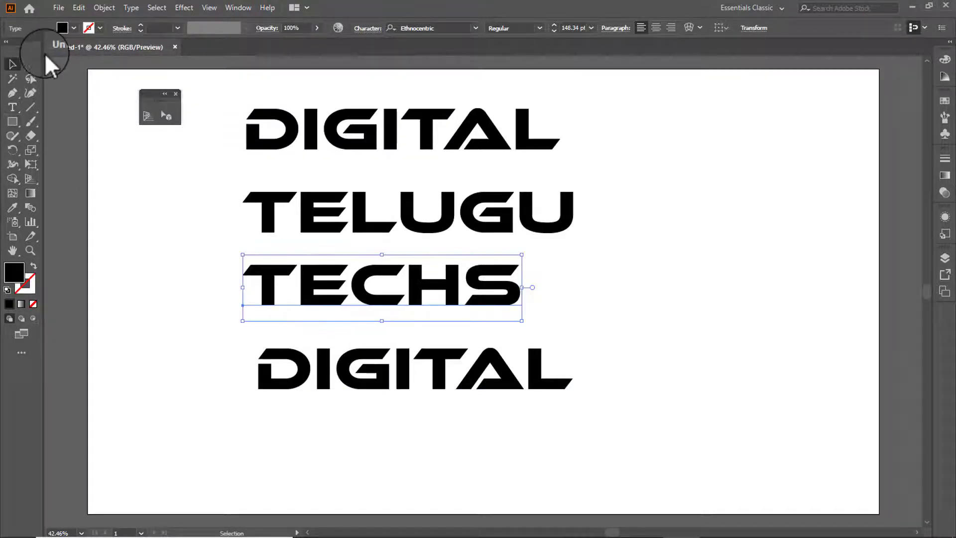
Replace the fourth line's DIGITAL with the text "YOUTUBE"
left_click(13, 106)
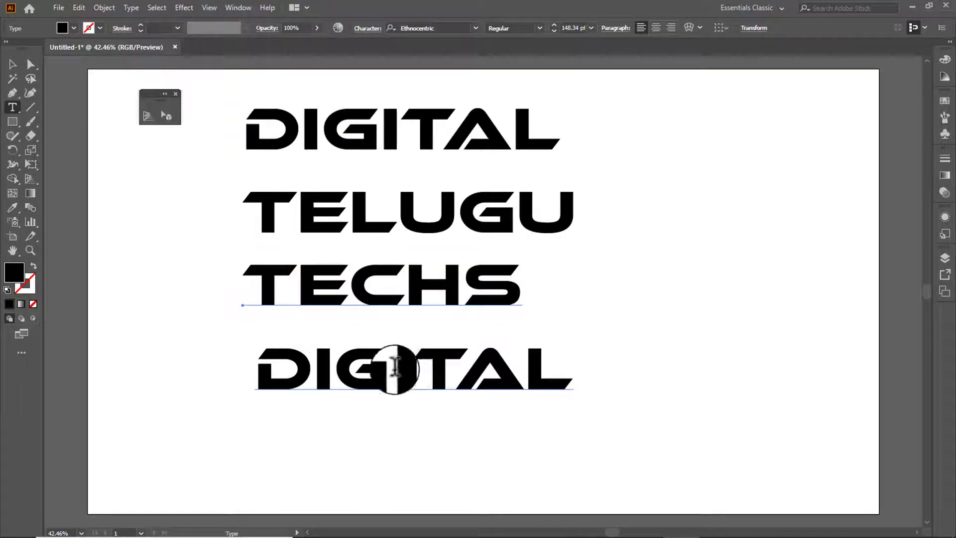
left_click(432, 380)
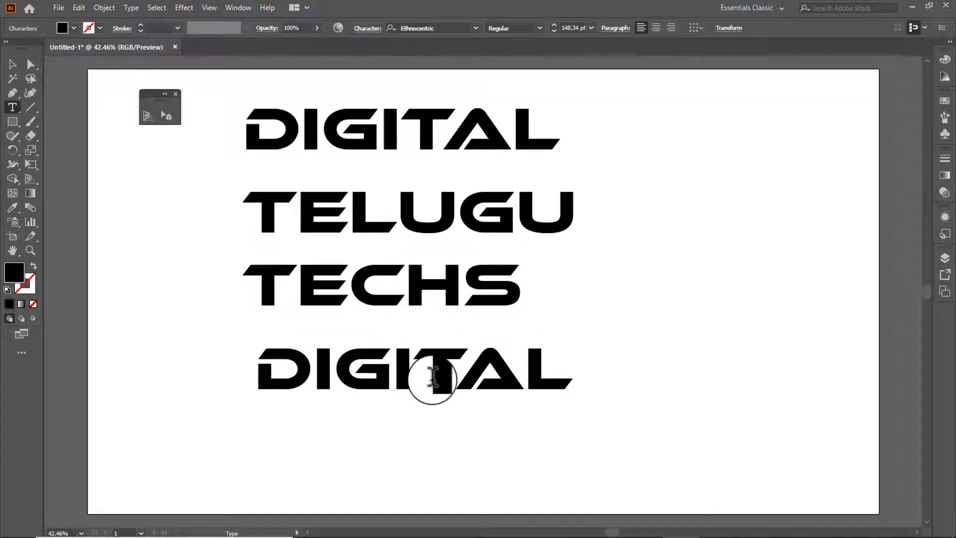
double_click(432, 379)
type("YO")
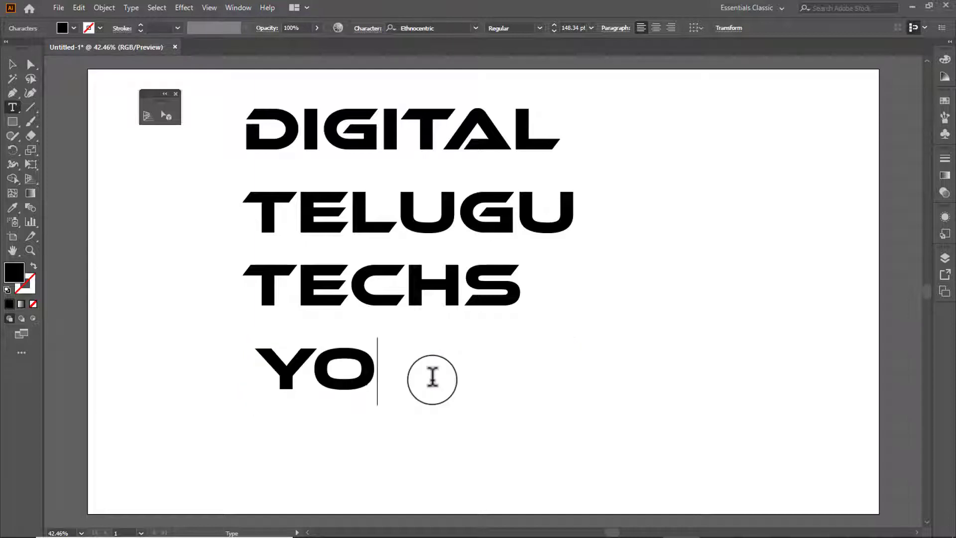
type("UTUBE")
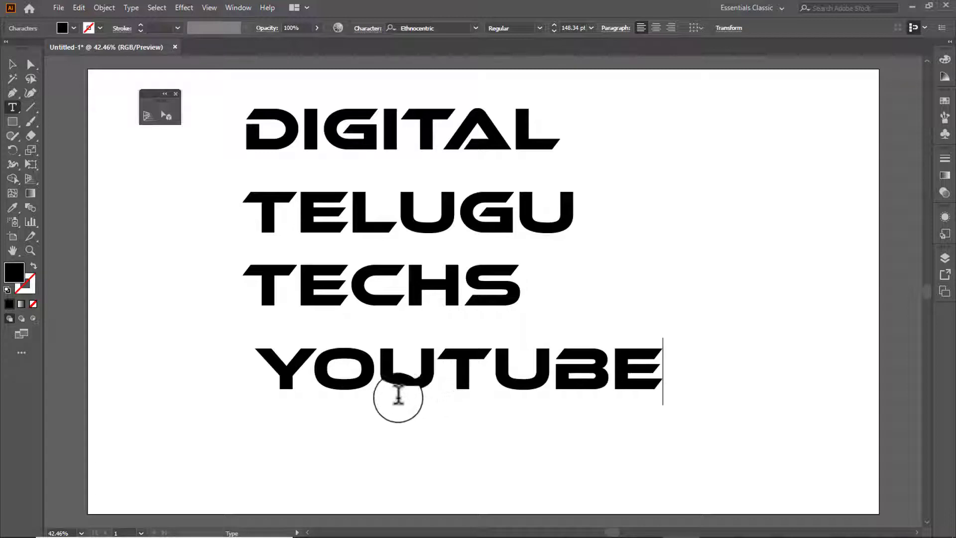
left_click(12, 64)
Move the YOUTUBE text up between the DIGITAL and TELUGU lines and fill it with magenta
left_click_drag(463, 369, 516, 172)
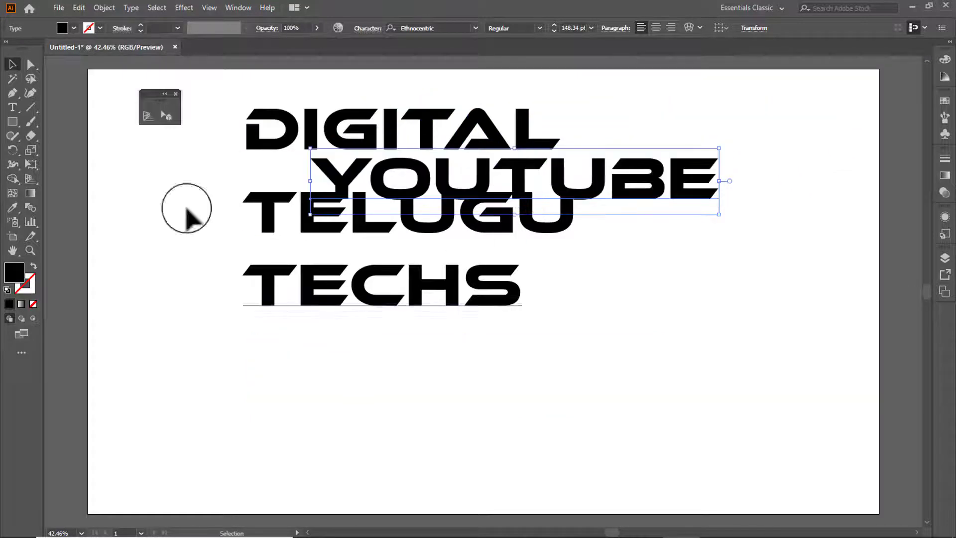
left_click(73, 27)
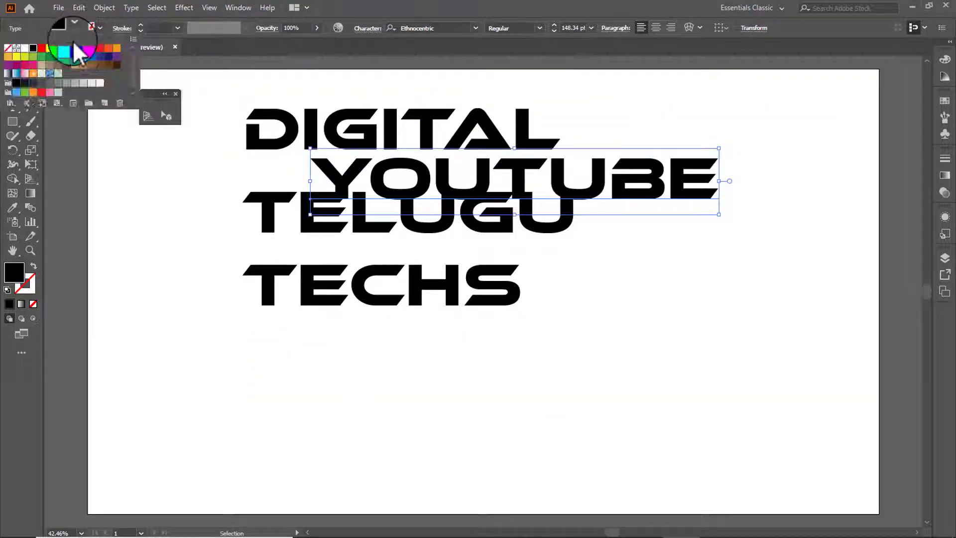
left_click(83, 48)
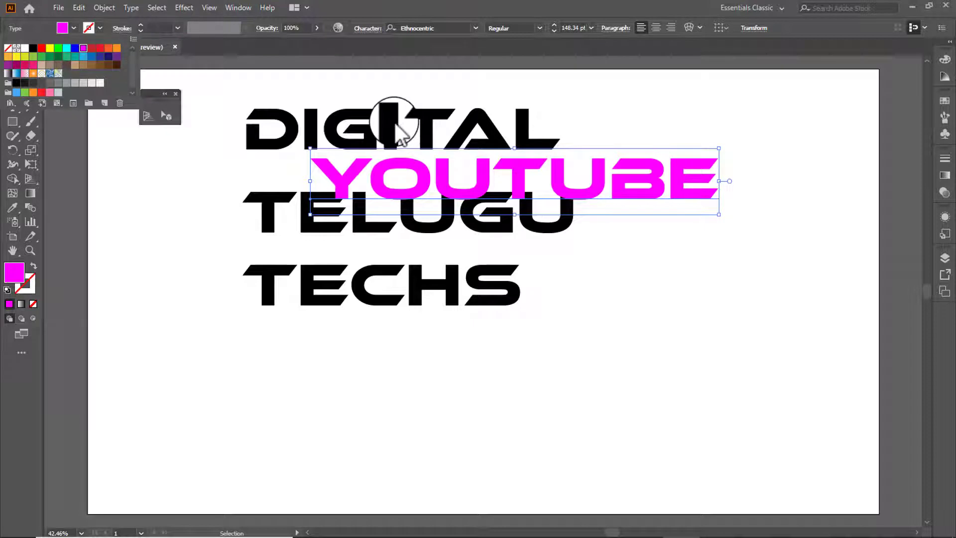
Fill the DIGITAL text with pure red
left_click(391, 122)
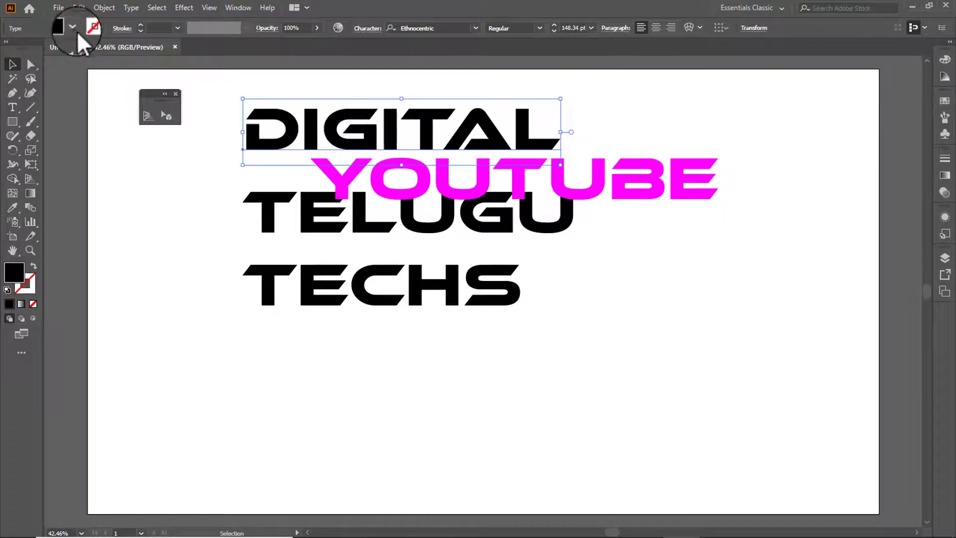
left_click(72, 26)
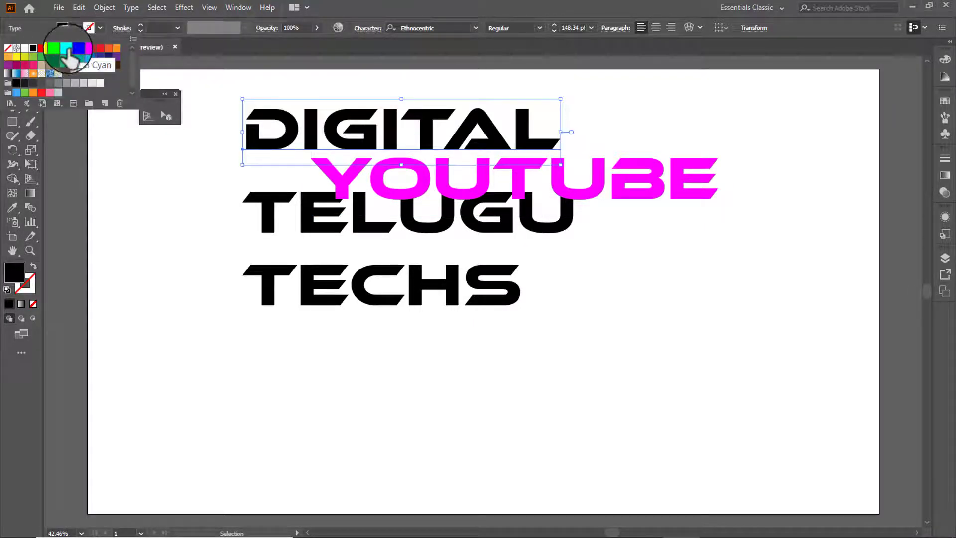
left_click(67, 52)
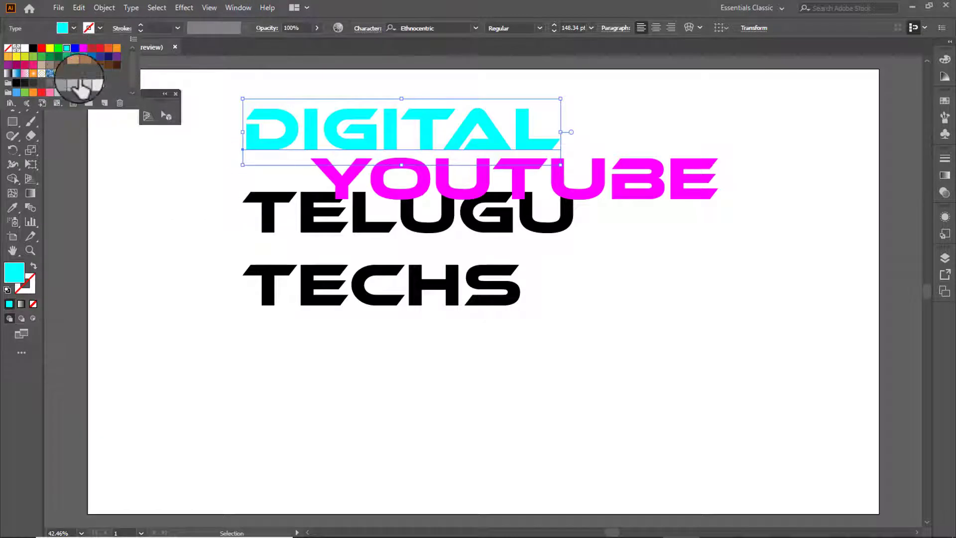
left_click(42, 48)
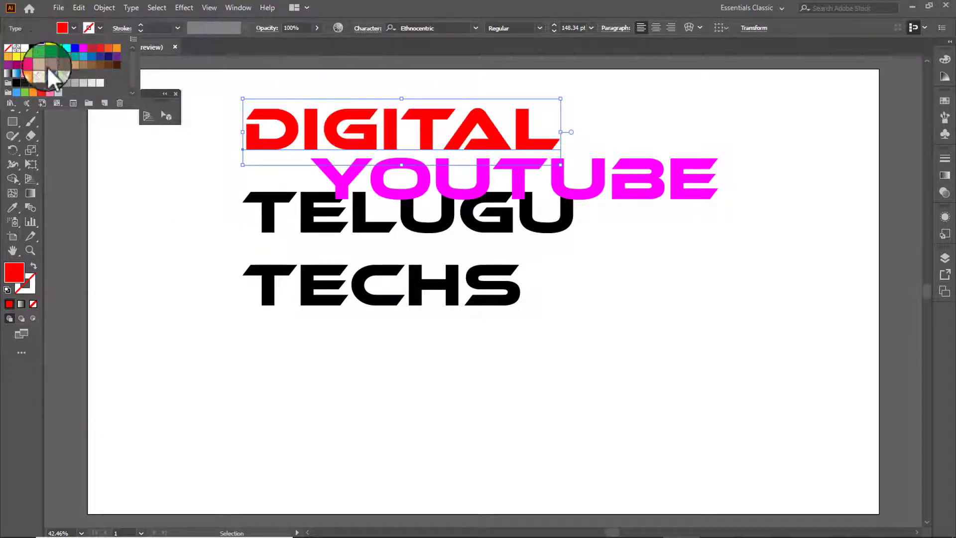
Fill the TELUGU text with dark navy blue
left_click(277, 202)
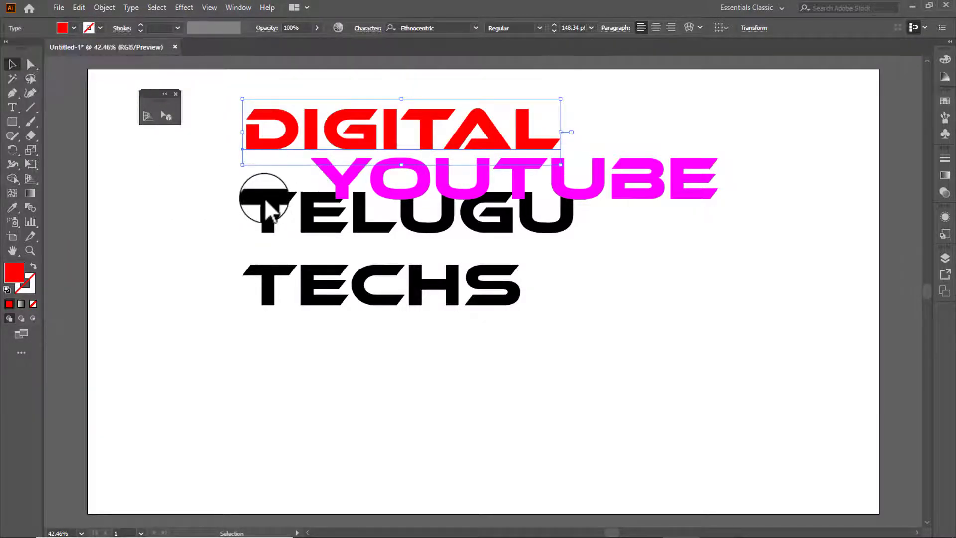
left_click(277, 203)
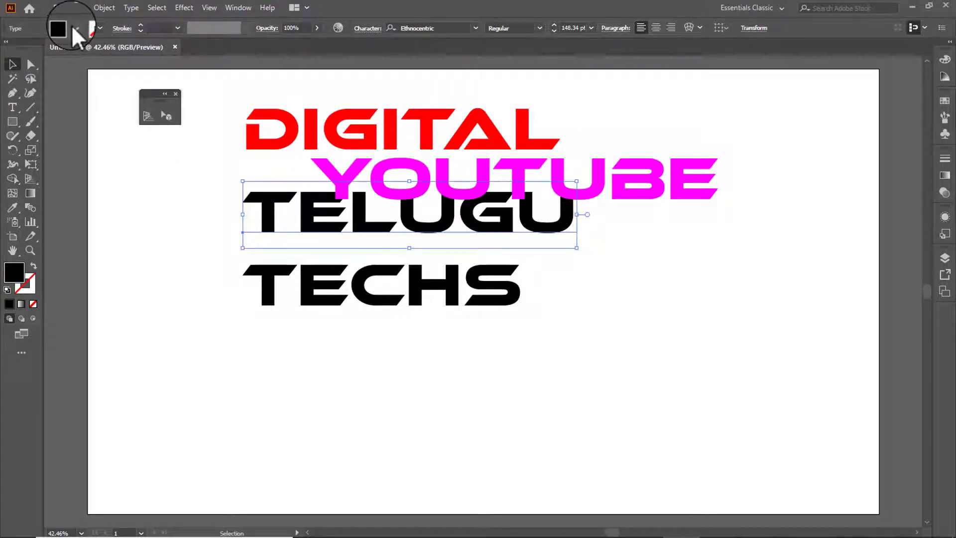
left_click(73, 28)
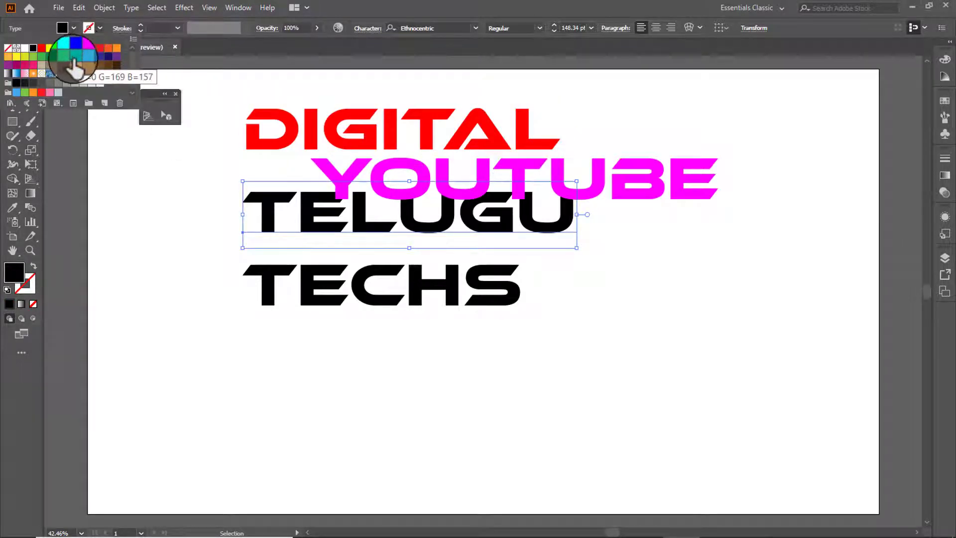
left_click(109, 56)
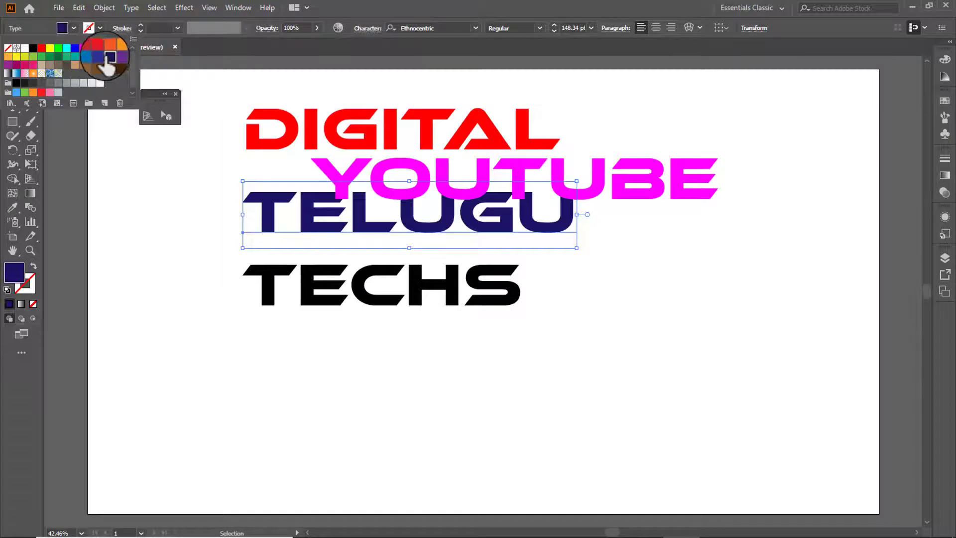
Fill the TECHS text with bright green
double_click(280, 272)
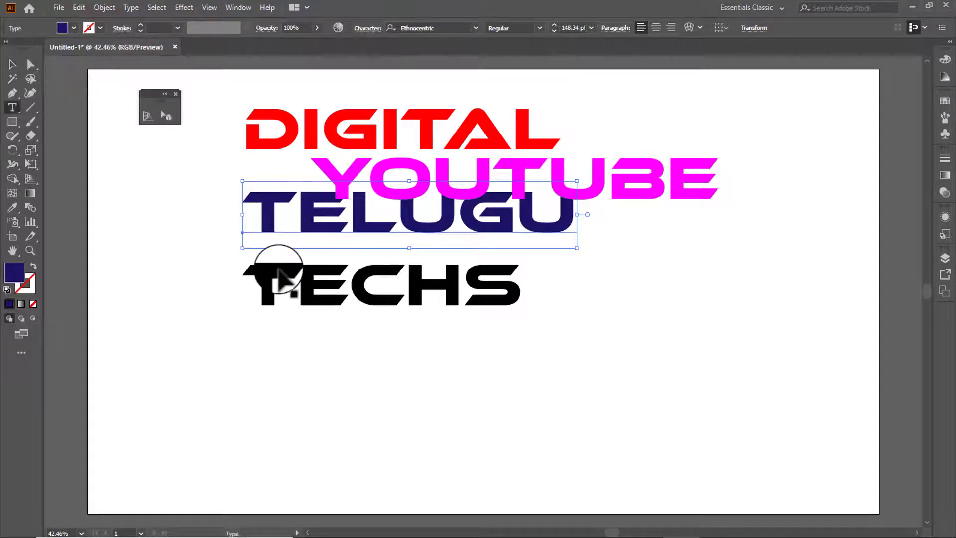
left_click(13, 64)
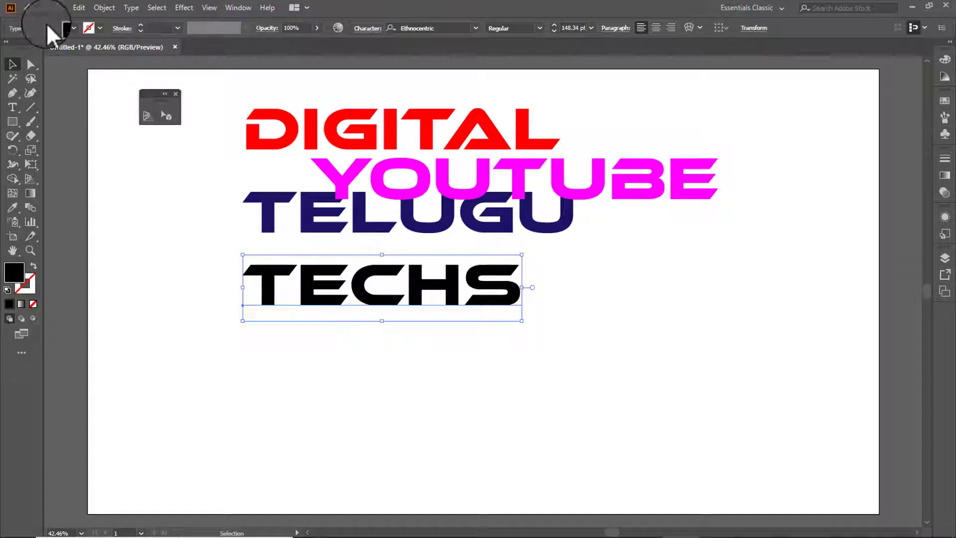
left_click(73, 28)
left_click(58, 50)
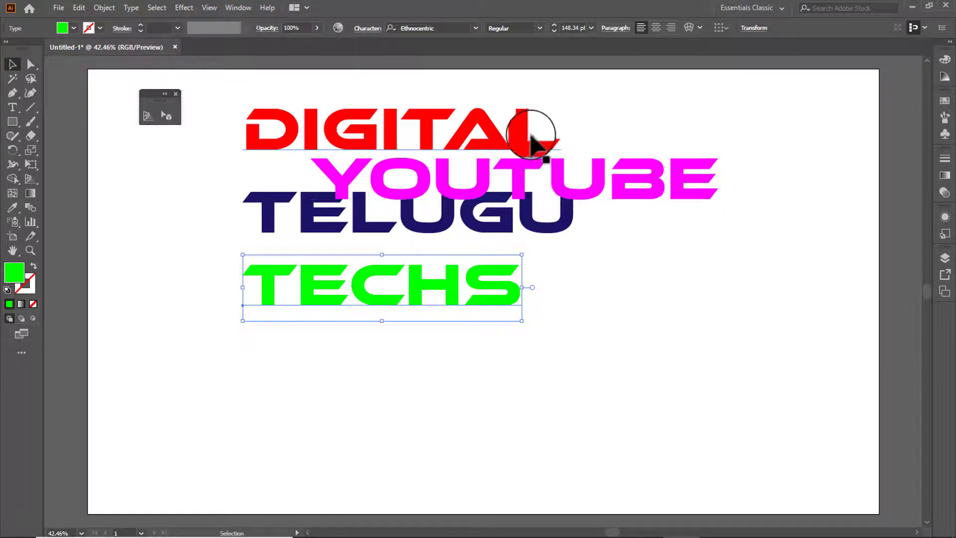
Move all four words up into an overlapping row along the artboard's upper edge, leaving the area below empty
left_click_drag(533, 125, 497, 110)
left_click_drag(557, 177, 677, 99)
left_click_drag(476, 196, 470, 92)
left_click_drag(423, 279, 745, 83)
left_click(294, 249)
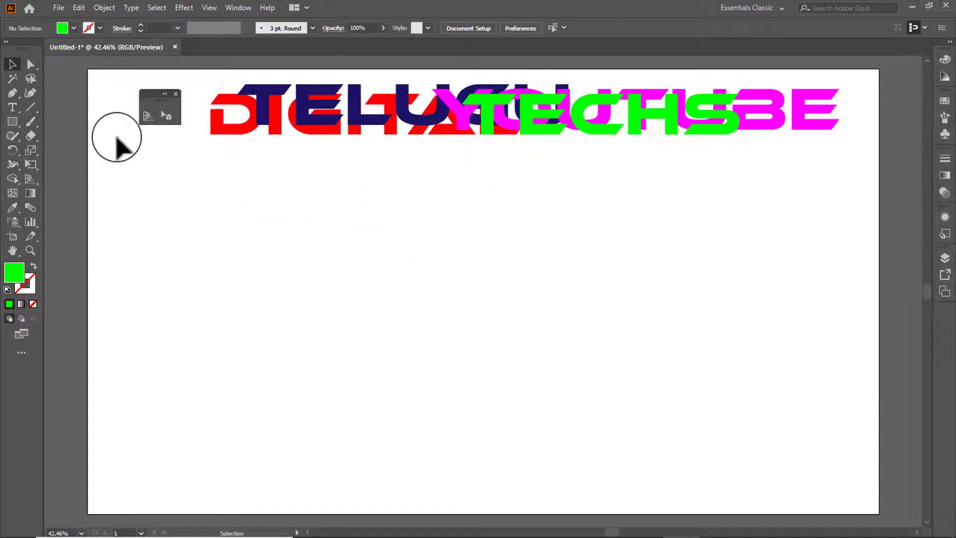
Show the two-point perspective grid, make it taller with vanishing points farther apart, and activate the Perspective Selection tool
left_click(146, 116)
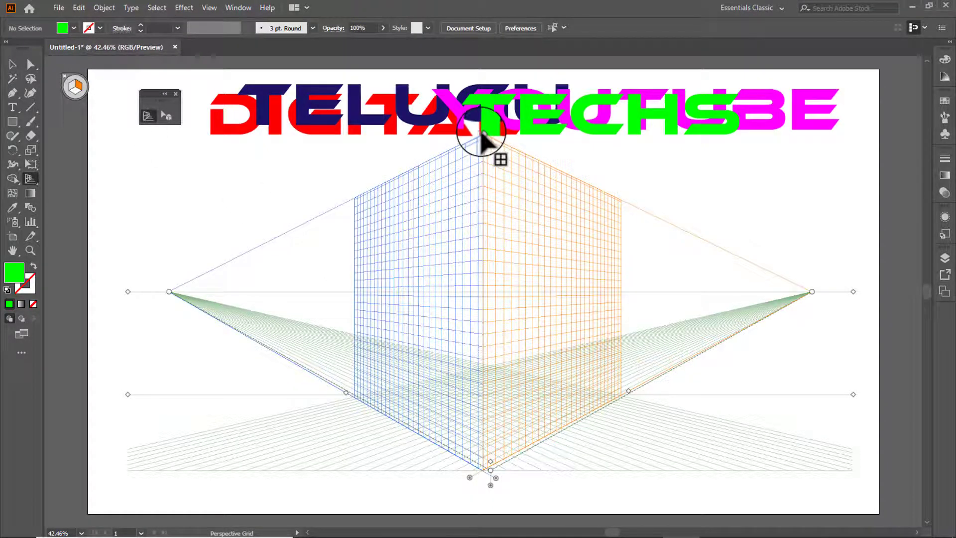
left_click_drag(482, 132, 483, 127)
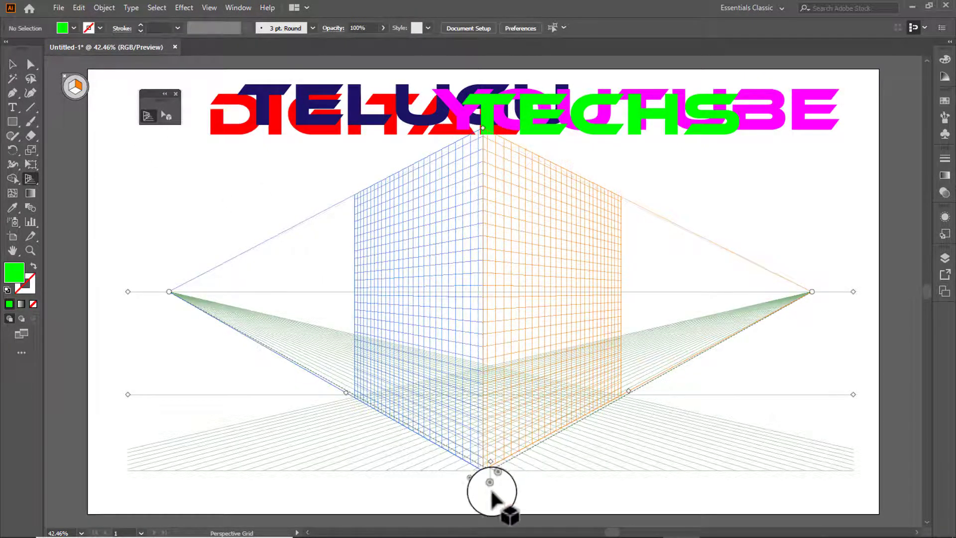
left_click_drag(491, 485, 491, 497)
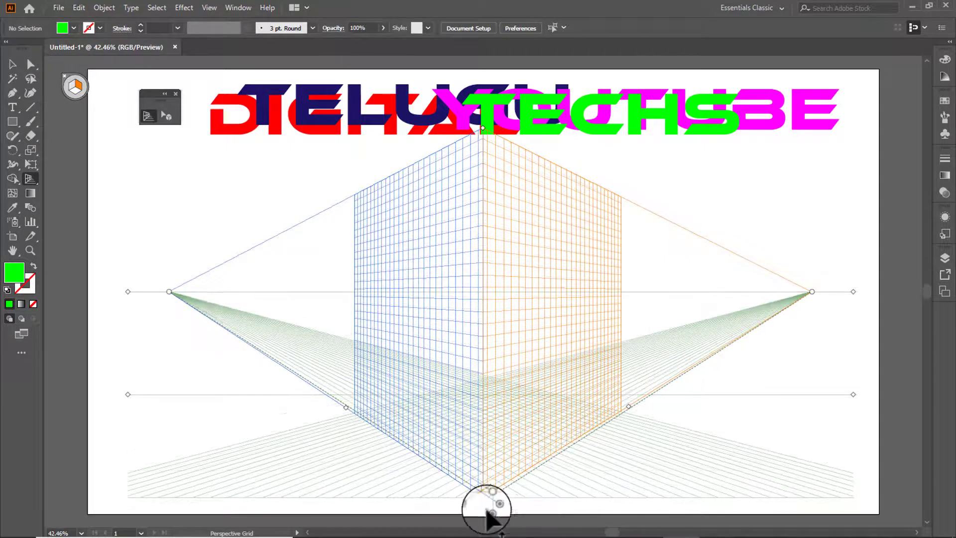
left_click_drag(156, 294, 118, 294)
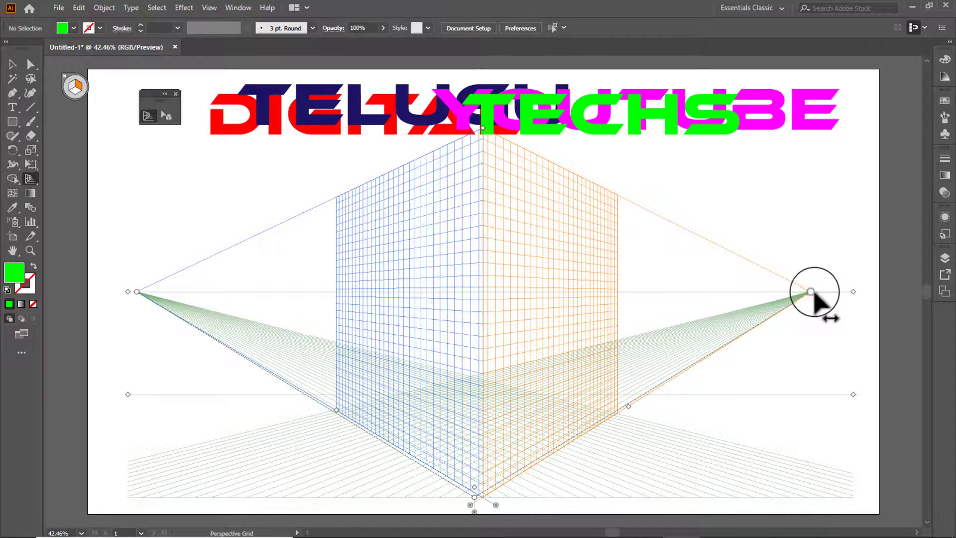
left_click_drag(812, 293, 826, 292)
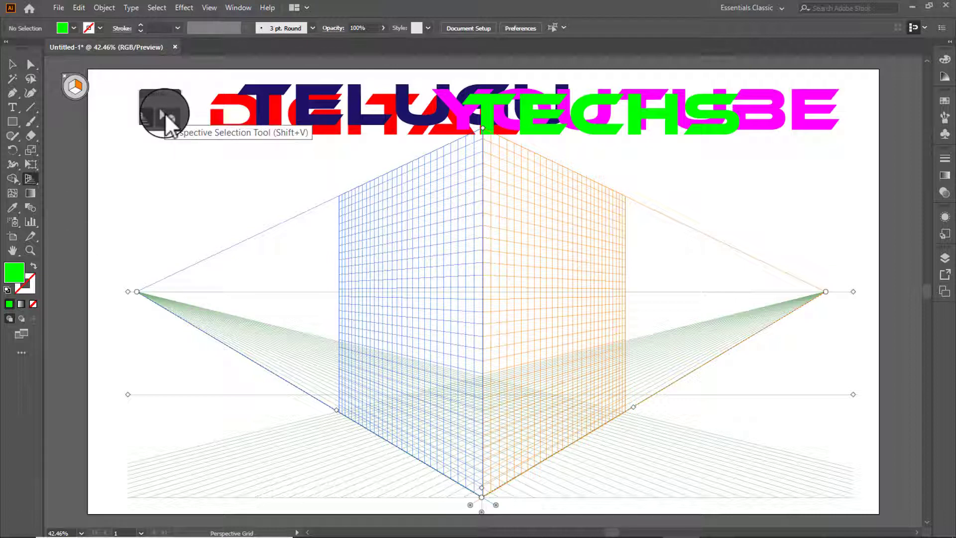
left_click(165, 112)
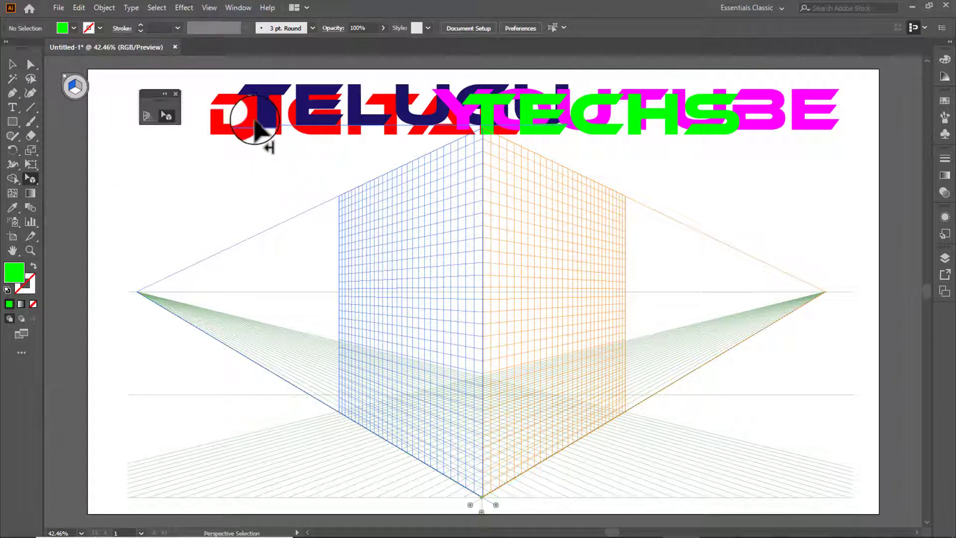
left_click_drag(251, 127, 427, 285)
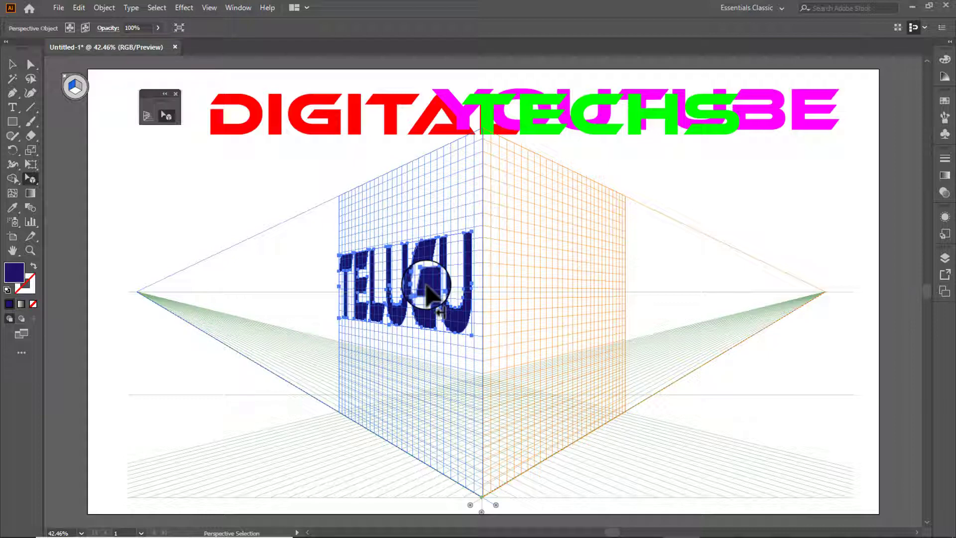
key("ctrl+z")
key("ctrl+z")
key("ctrl+z")
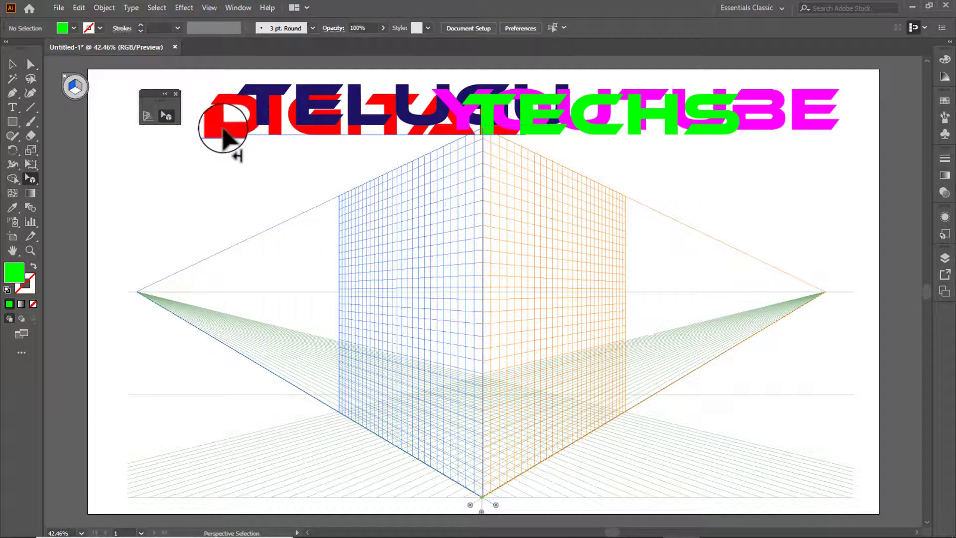
Place the red DIGITAL text on the left grid plane and the navy TELUGU text on the right grid plane
left_click_drag(222, 134, 429, 302)
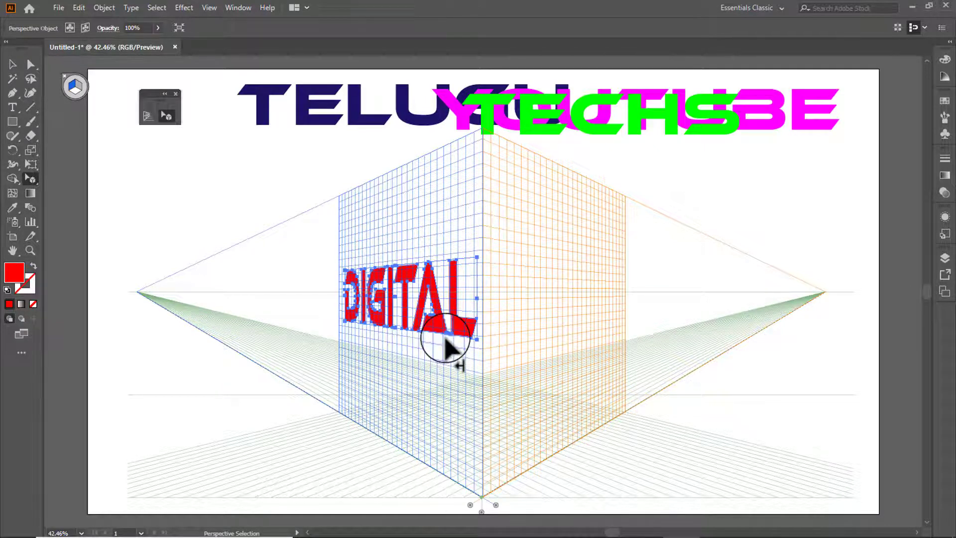
left_click(356, 242)
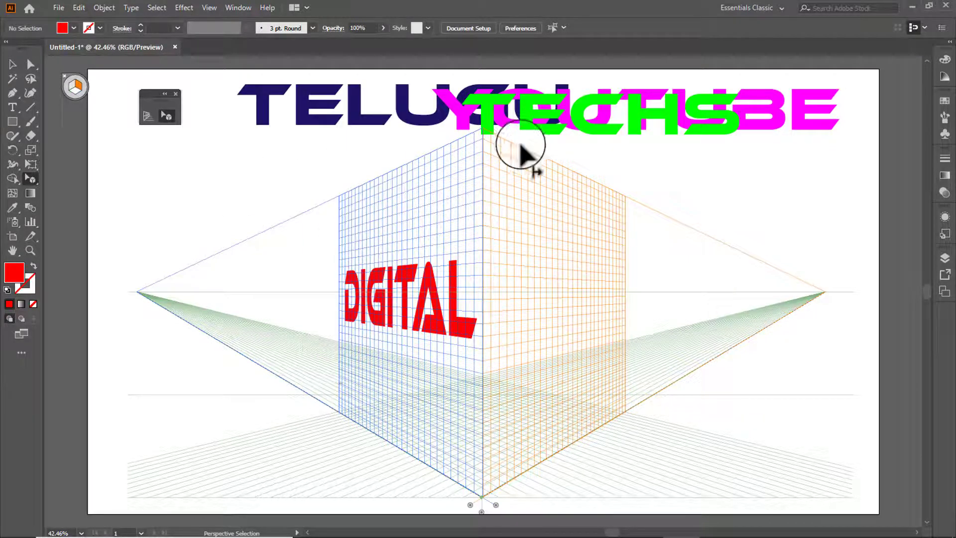
left_click_drag(402, 105, 554, 292)
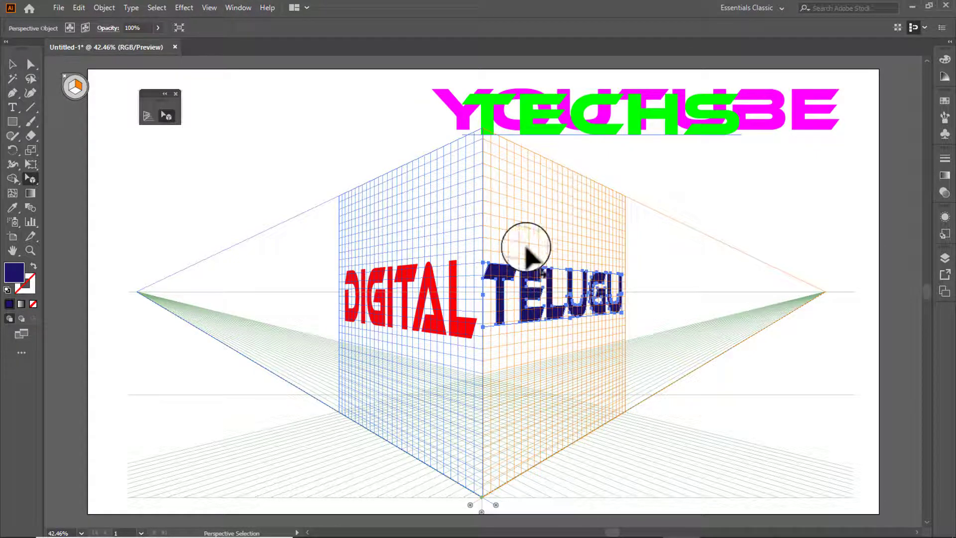
Place the green TECHS text on the ground plane along the base of the left grid wall and enlarge its depth slightly
key("ctrl+shift+a")
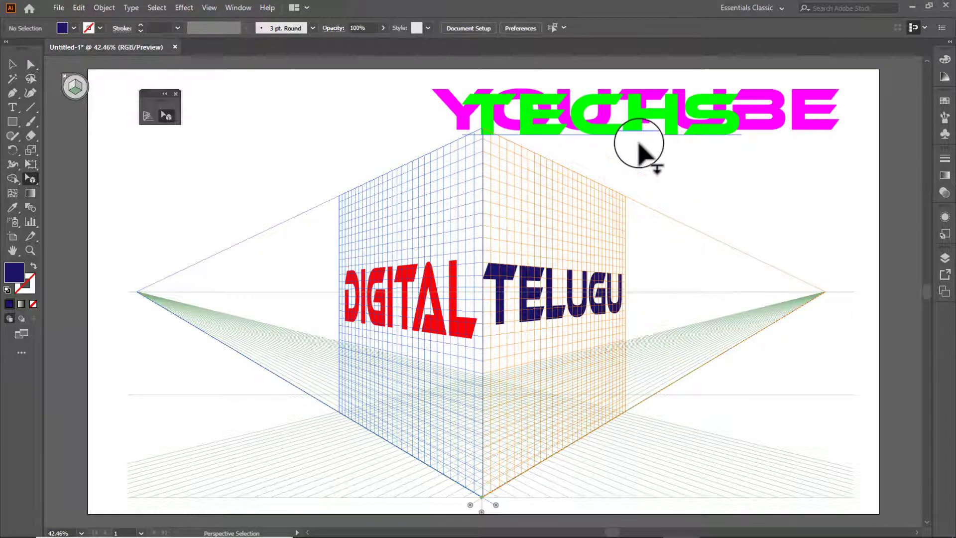
left_click_drag(606, 130, 389, 500)
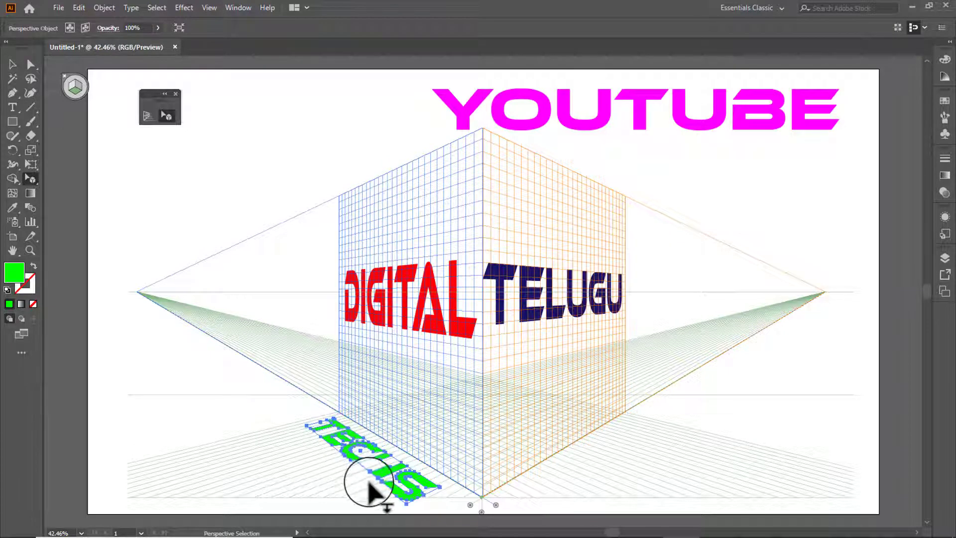
mouse_move(407, 502)
left_mouse_down()
mouse_move(396, 503)
mouse_move(407, 494)
left_mouse_up()
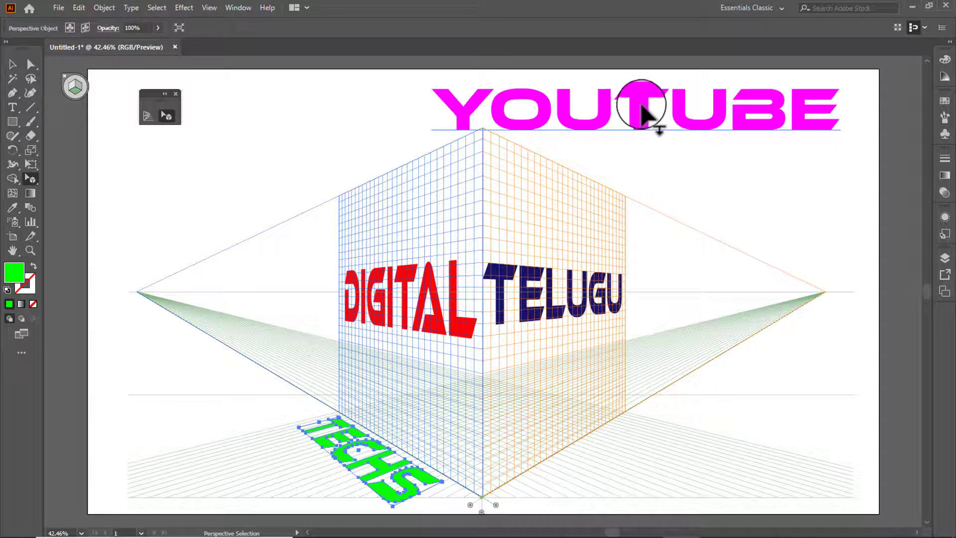
Rotate the magenta YOUTUBE text about 90° counterclockwise and move it clear of the grid, near the artboard's right edge
left_click(13, 64)
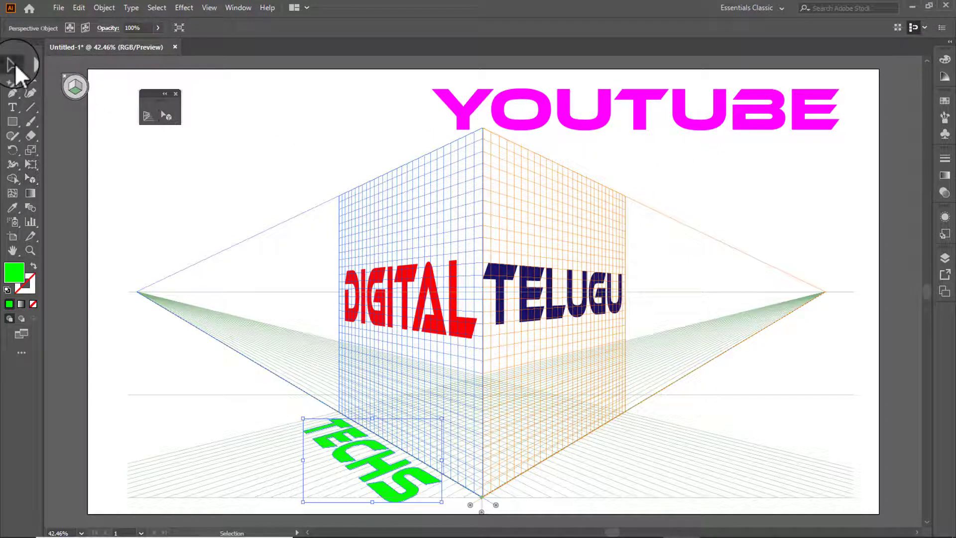
left_click(565, 108)
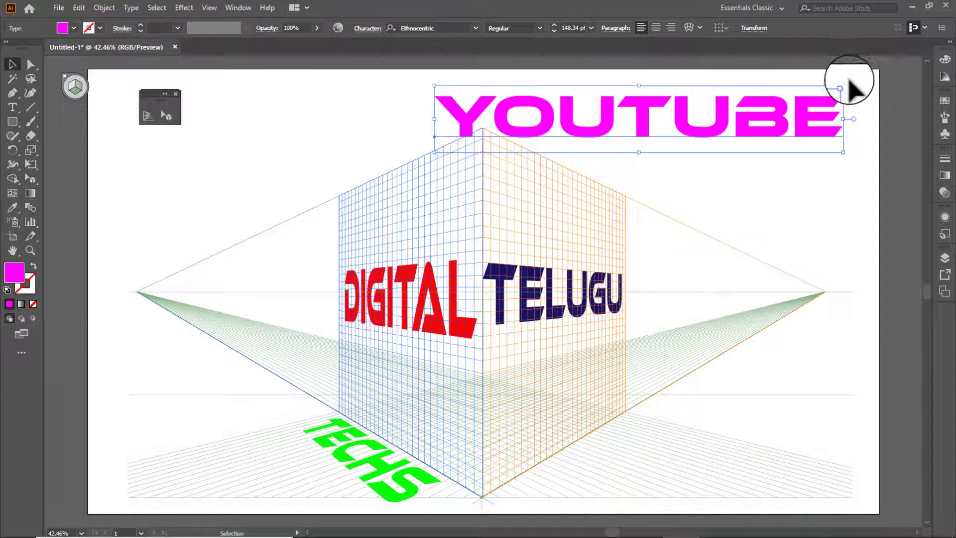
left_click_drag(849, 80, 573, 77)
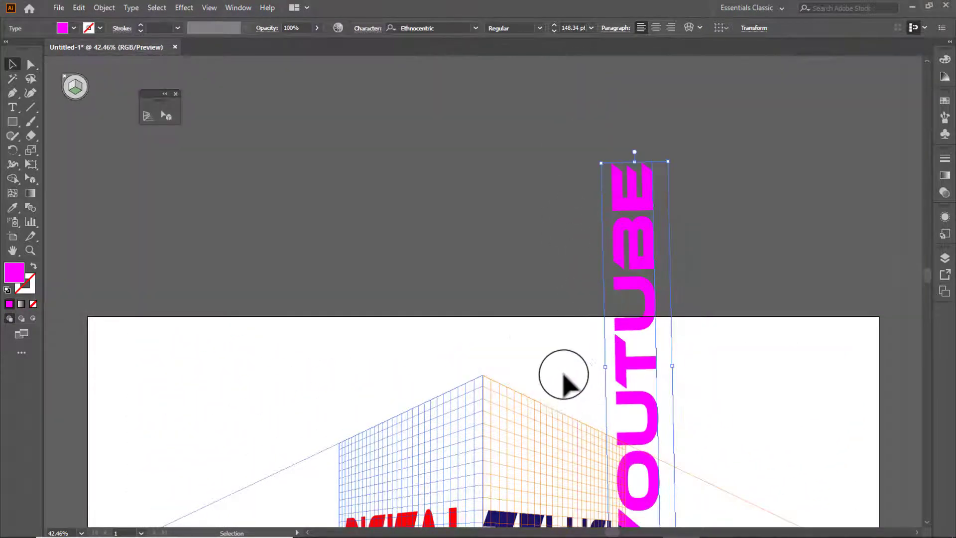
left_click_drag(519, 356, 494, 132)
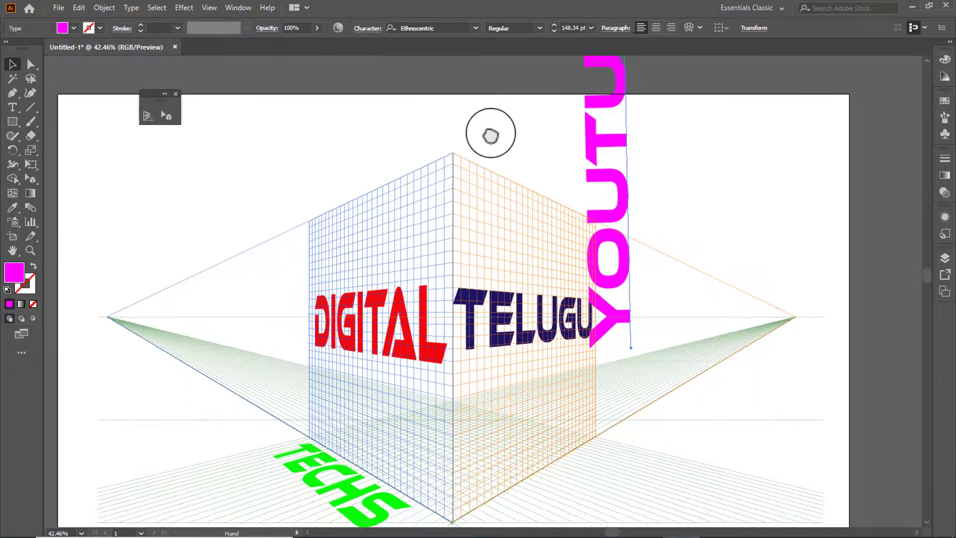
left_click_drag(623, 192, 805, 221)
Place the vertical YOUTUBE text on the ground plane along the base of the right grid wall and make it deeper
left_click(172, 119)
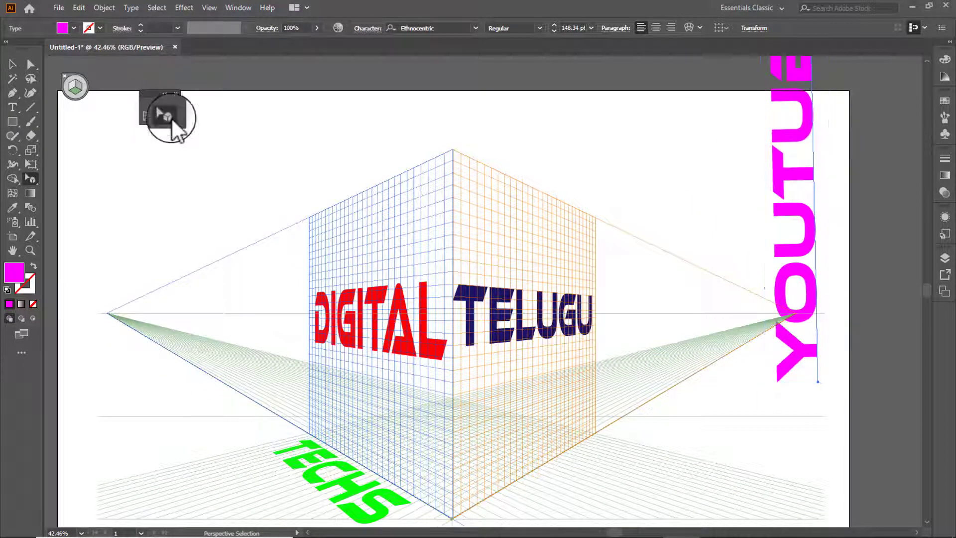
left_click_drag(808, 296, 572, 485)
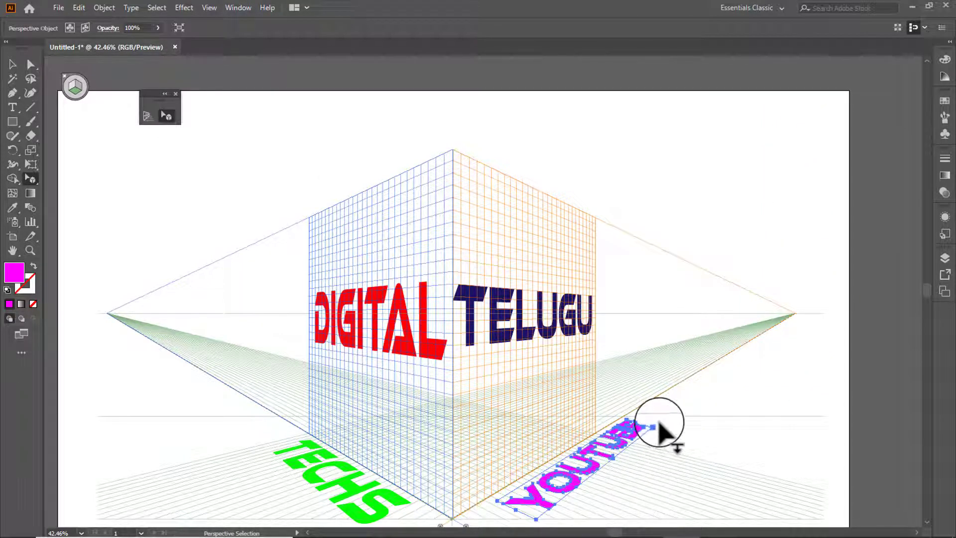
left_click_drag(656, 427, 676, 442)
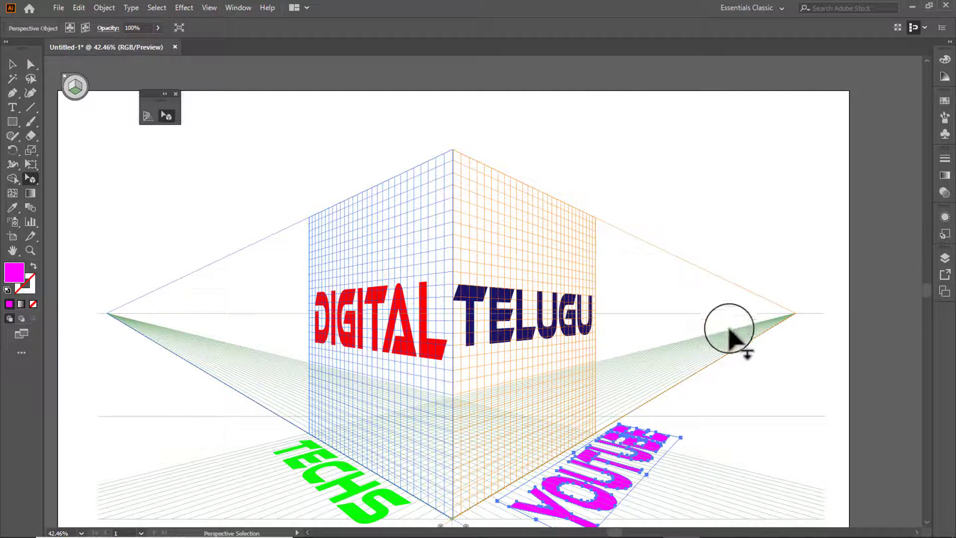
key("space")
left_click_drag(747, 416, 762, 363)
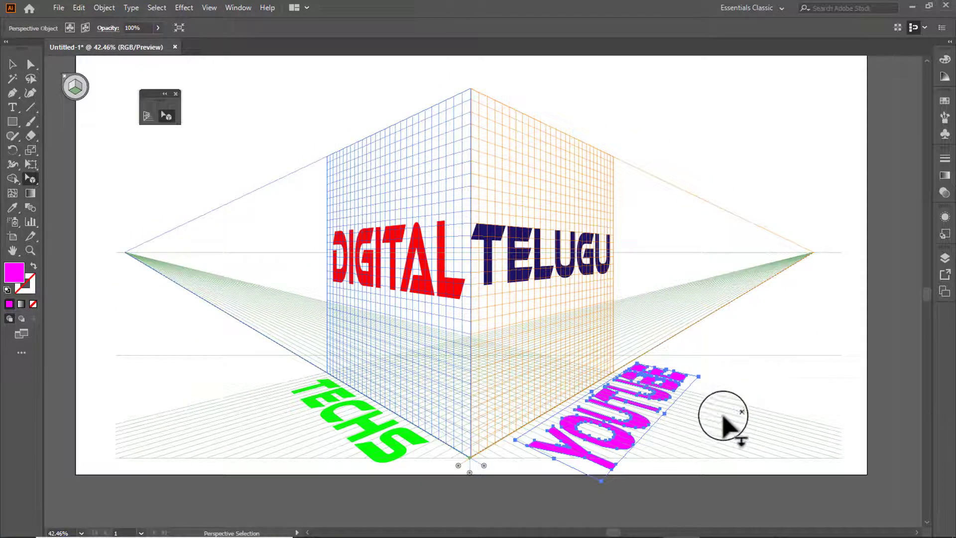
Adjust the YOUTUBE text's size and position in perspective so it lies beside the right wall's base, within the artboard
left_click(13, 61)
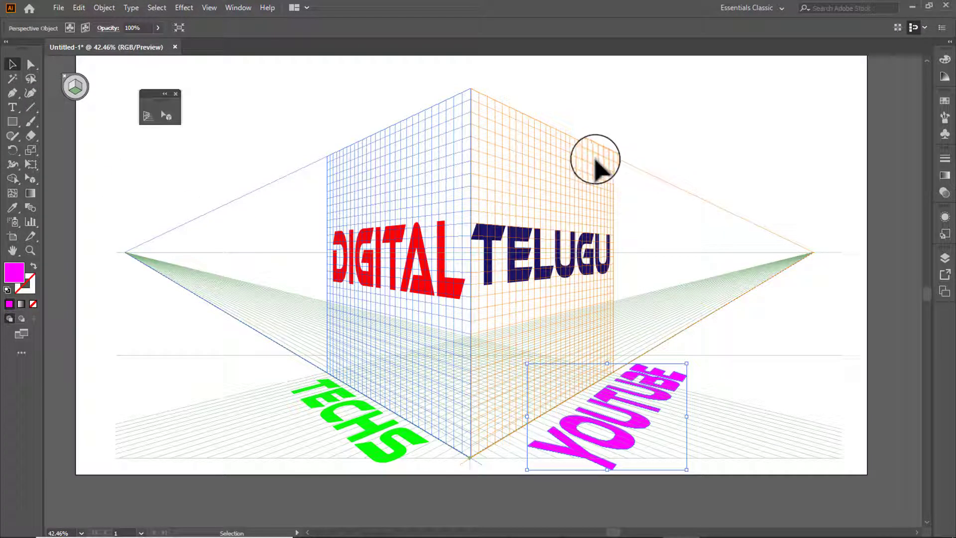
left_click(730, 366)
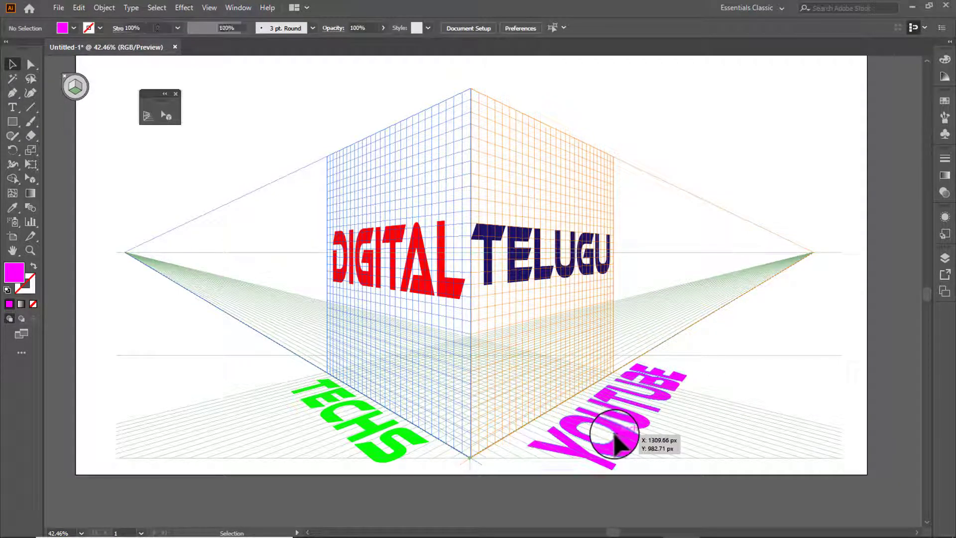
left_click(617, 442)
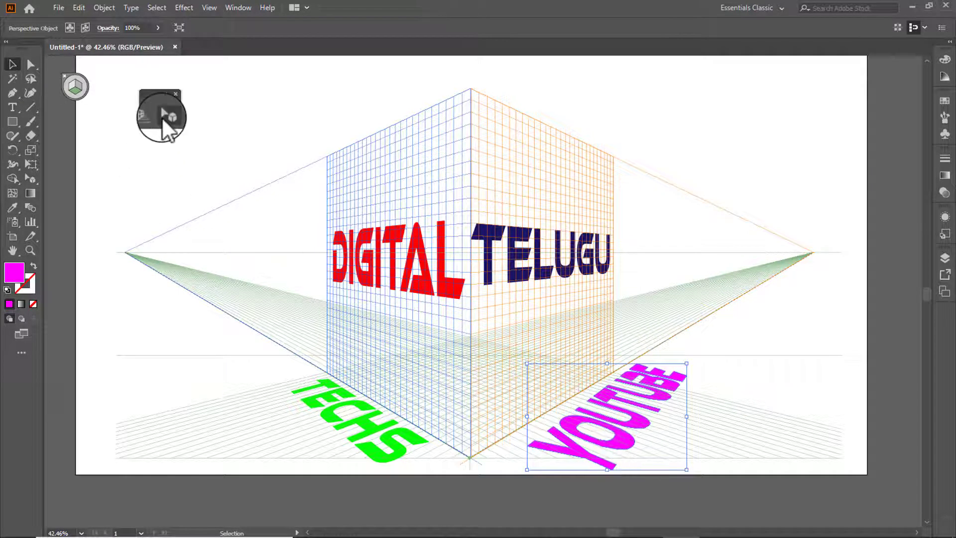
left_click(165, 118)
left_click(620, 443)
left_click_drag(620, 442, 587, 454)
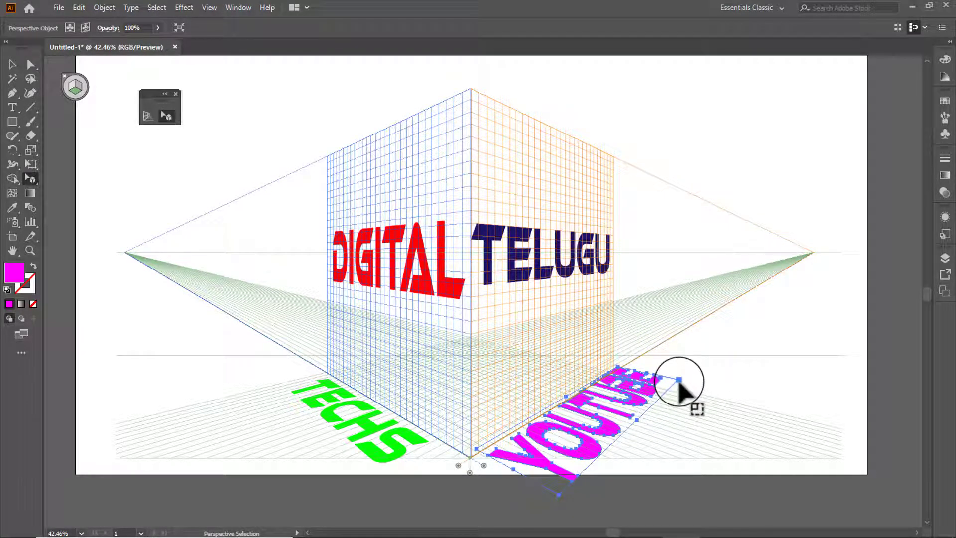
left_click_drag(679, 380, 730, 403)
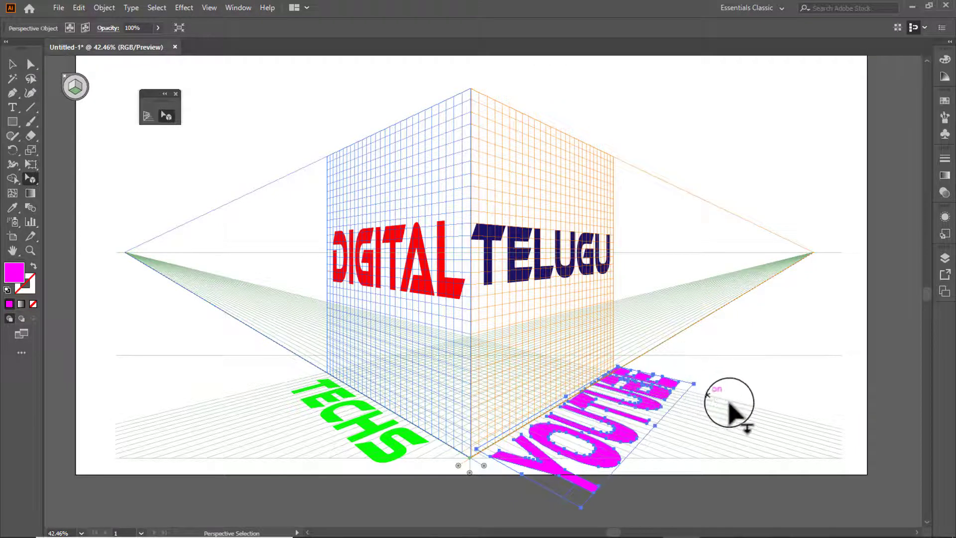
left_click(735, 402)
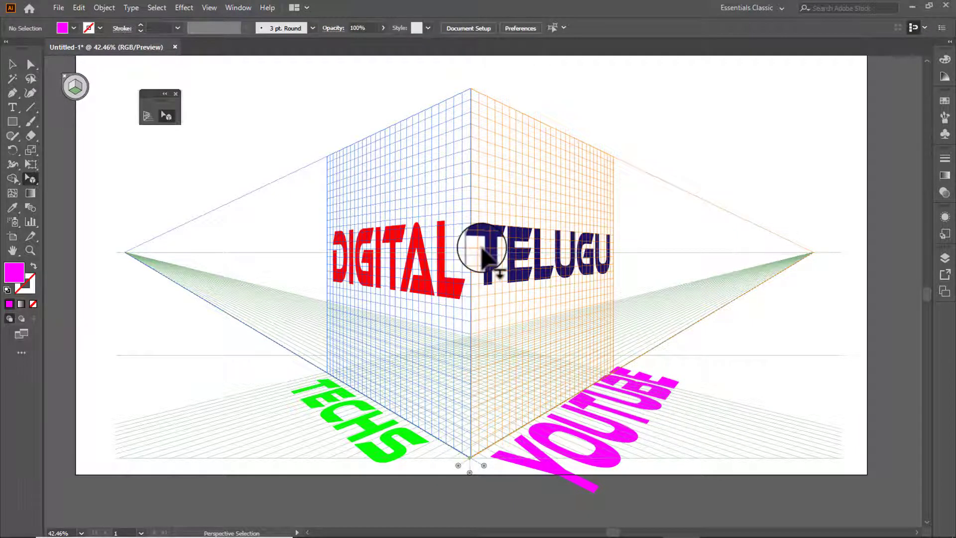
left_click(621, 439)
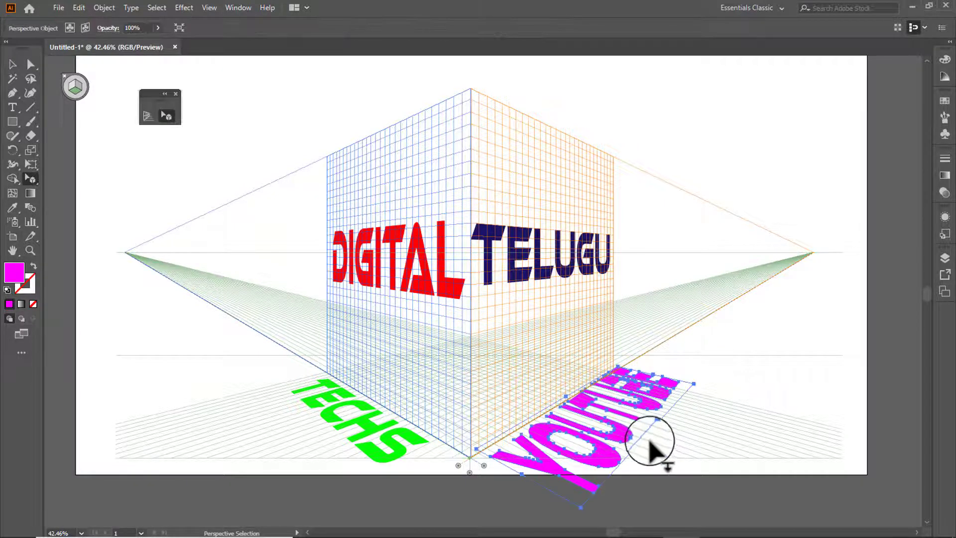
left_click_drag(655, 425, 652, 405)
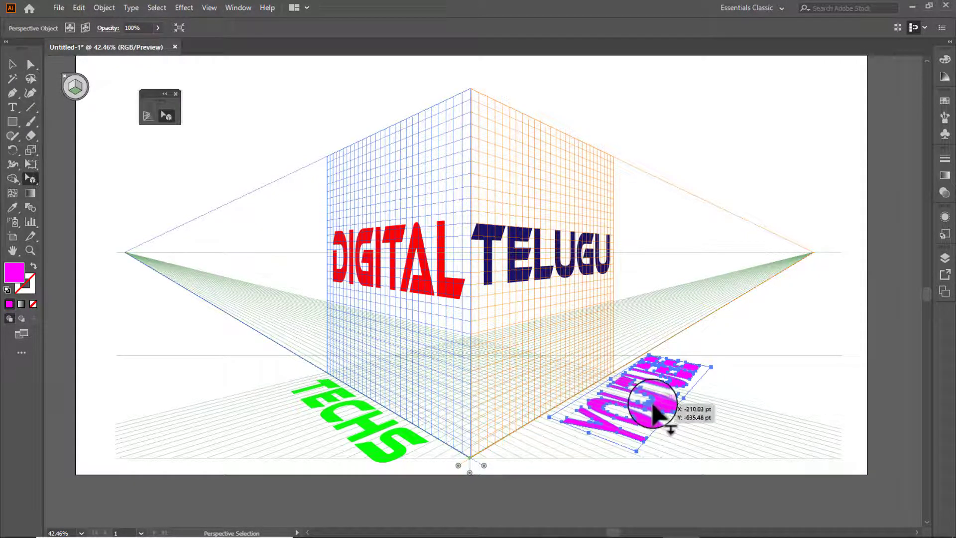
left_click(745, 404)
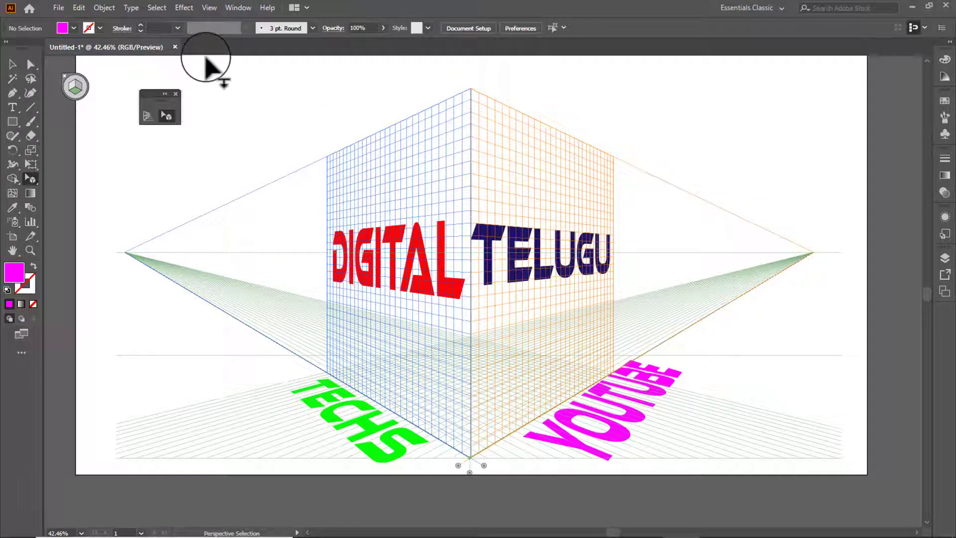
Hide the perspective grid to check the four words on their own, and show the grid again
left_click(209, 8)
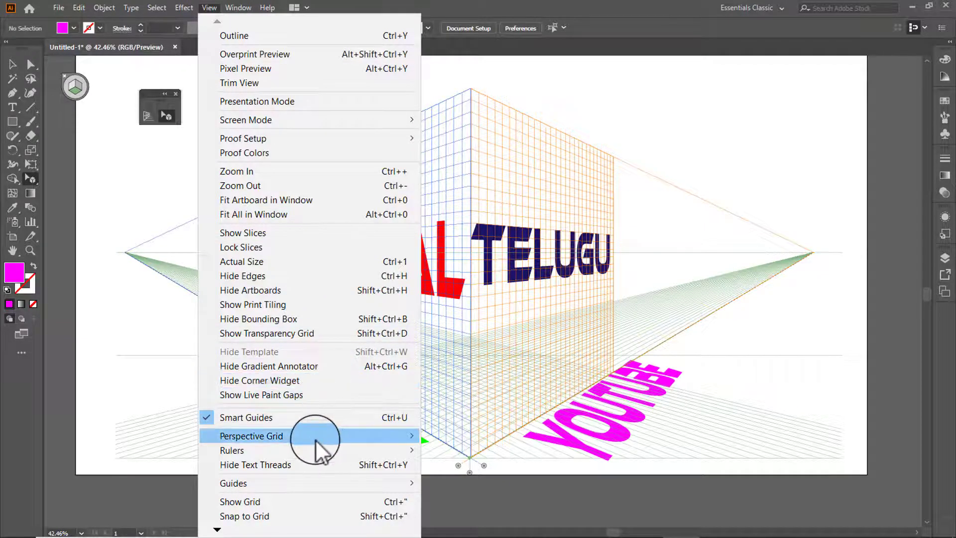
mouse_move(315, 437)
left_click(488, 299)
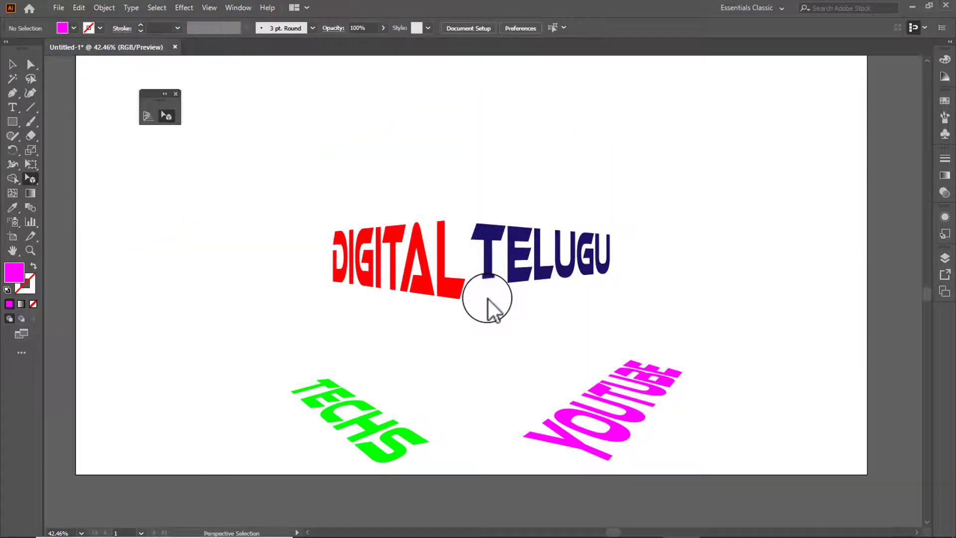
left_click(146, 117)
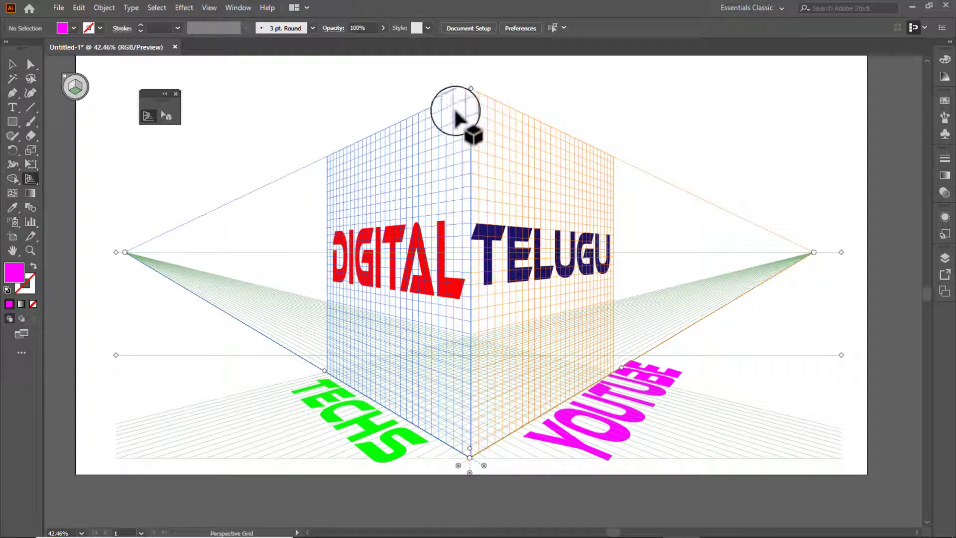
Draw an unfilled rectangle with a 4 pt blue stroke over the whole left grid plane, about 859 by 907 pt
left_click(11, 119)
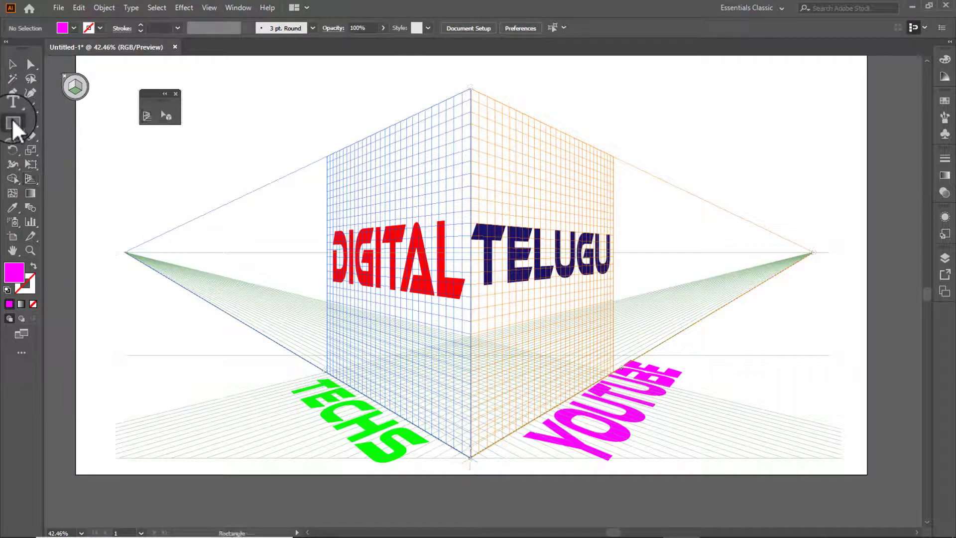
left_click(74, 28)
left_click(7, 49)
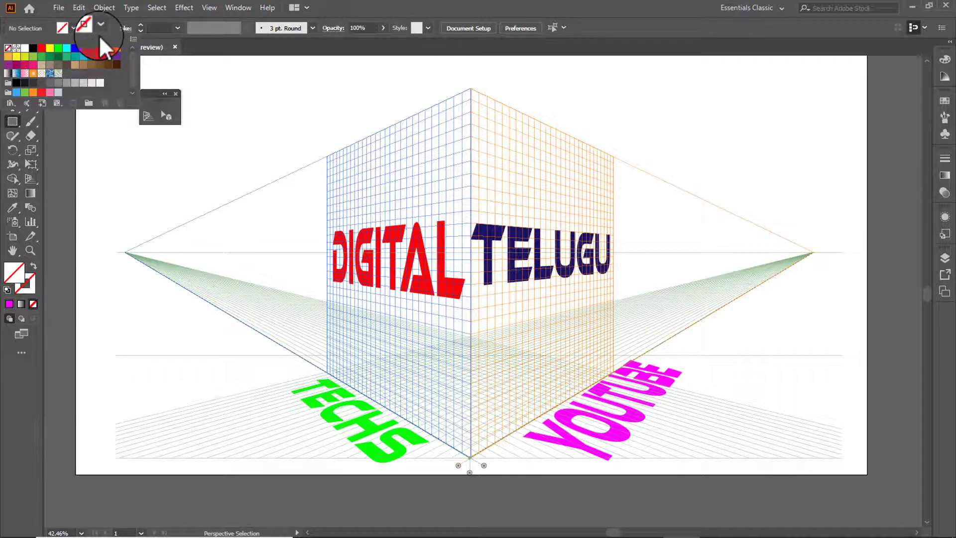
left_click(101, 28)
left_click(101, 28)
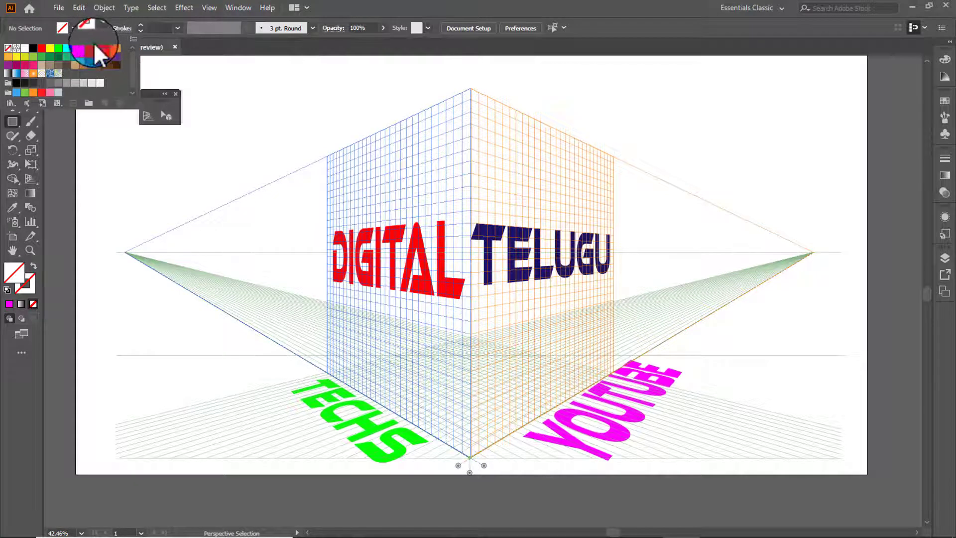
left_click(76, 48)
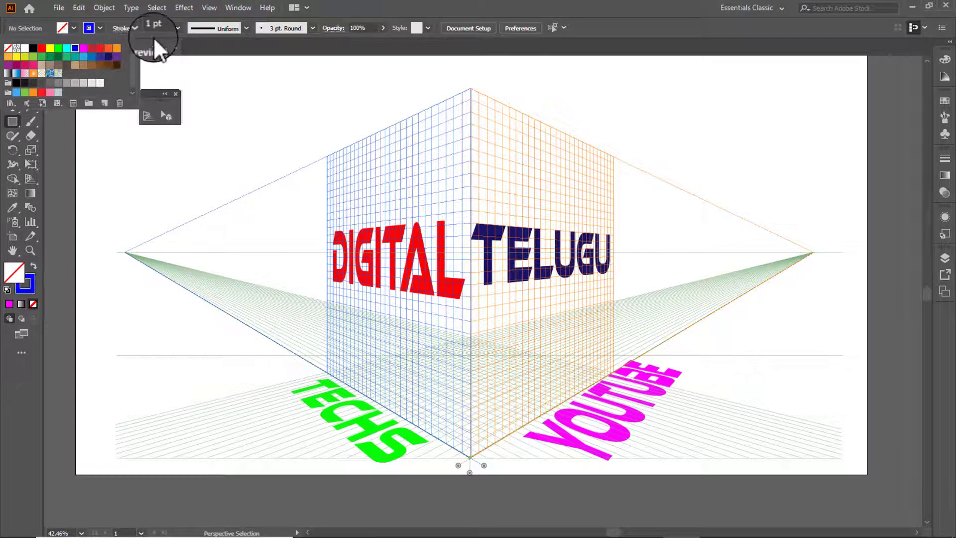
left_click(177, 28)
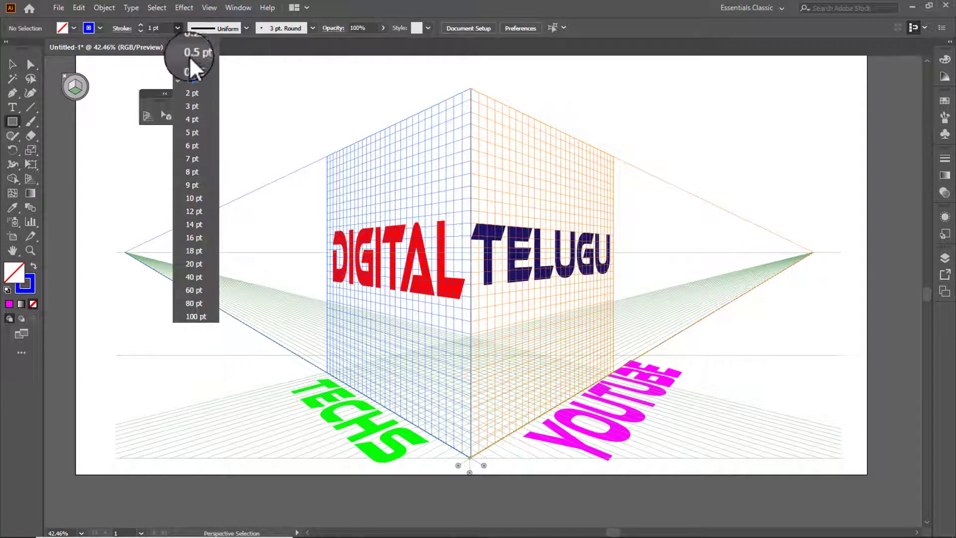
left_click(192, 120)
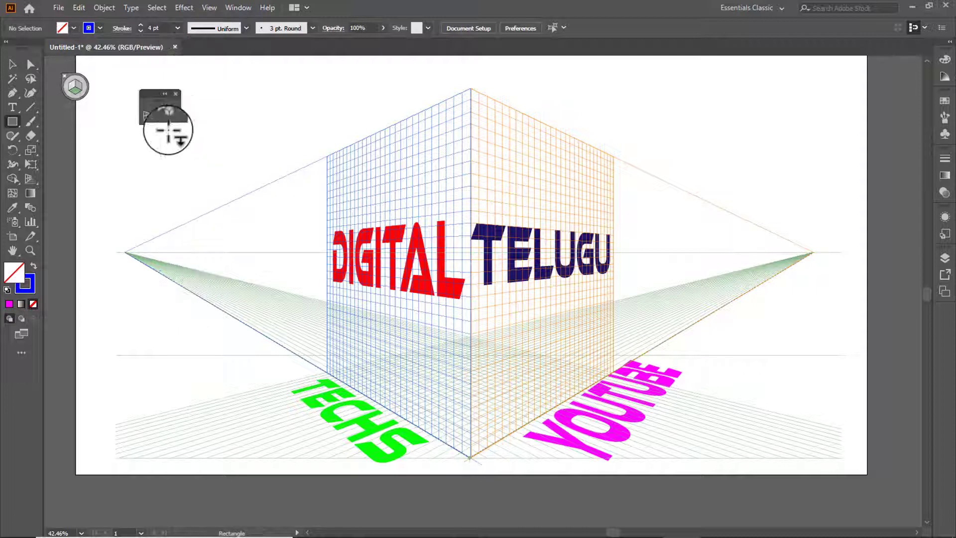
left_click(71, 87)
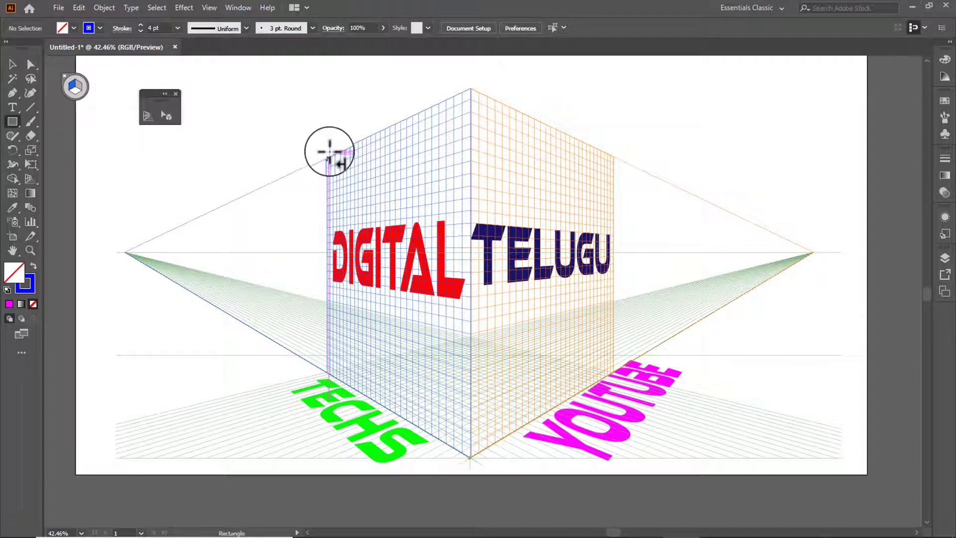
mouse_move(325, 155)
left_mouse_down()
mouse_move(384, 306)
mouse_move(470, 457)
left_mouse_up()
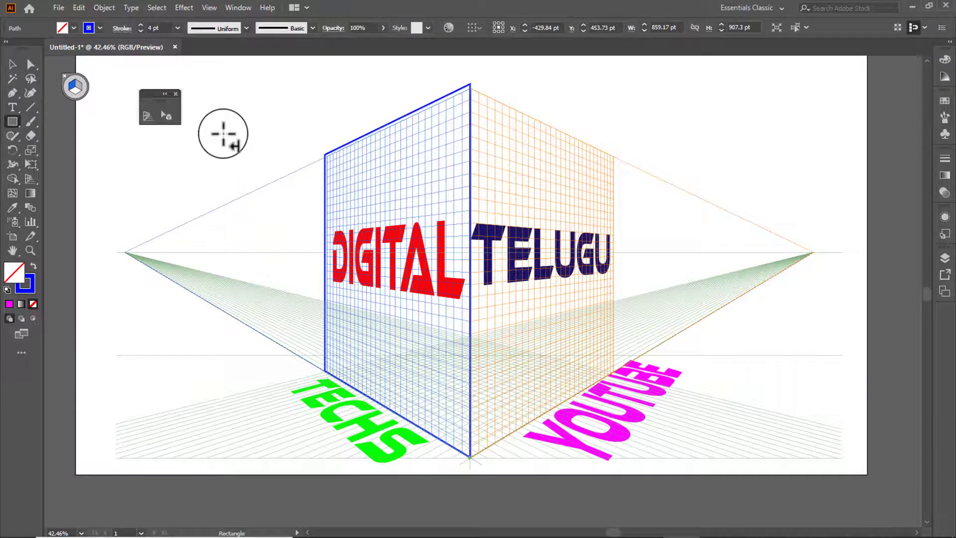
Draw an unfilled rectangle with a 4 pt magenta stroke over the right grid plane, about 845 by 917 pt
key("3")
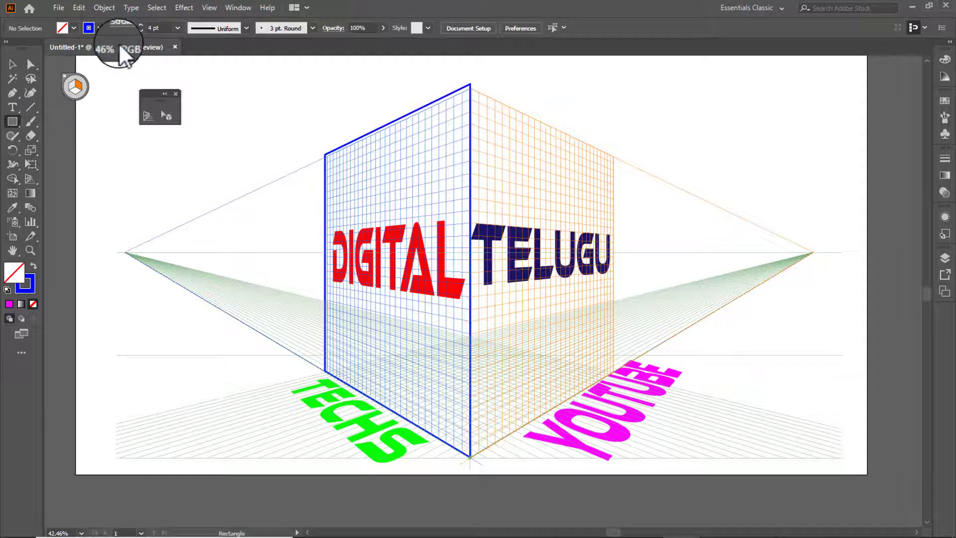
left_click(98, 28)
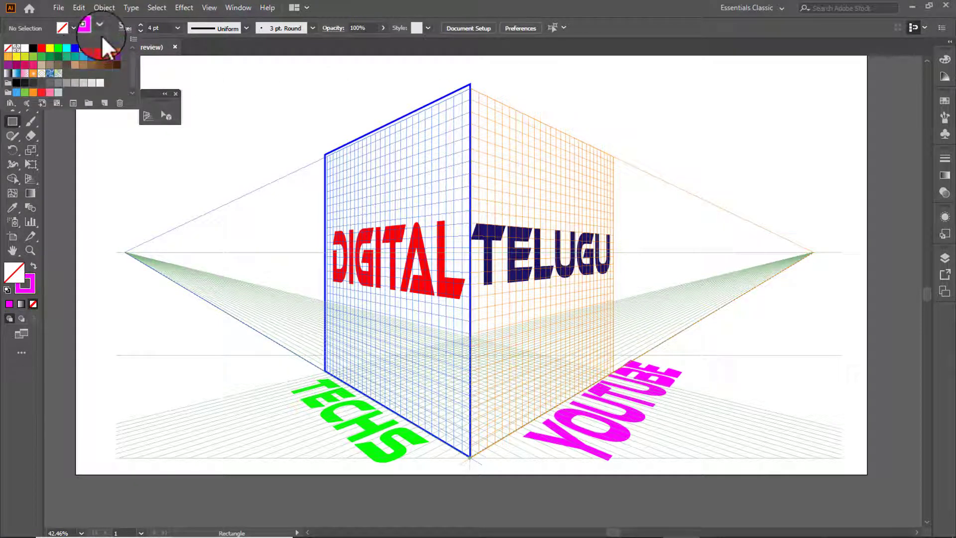
left_click(100, 28)
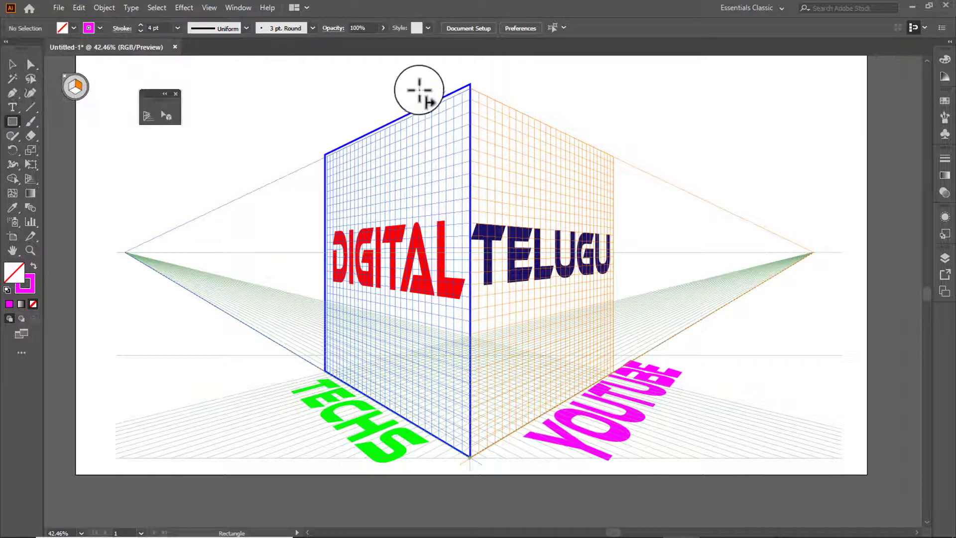
left_click_drag(472, 93, 614, 379)
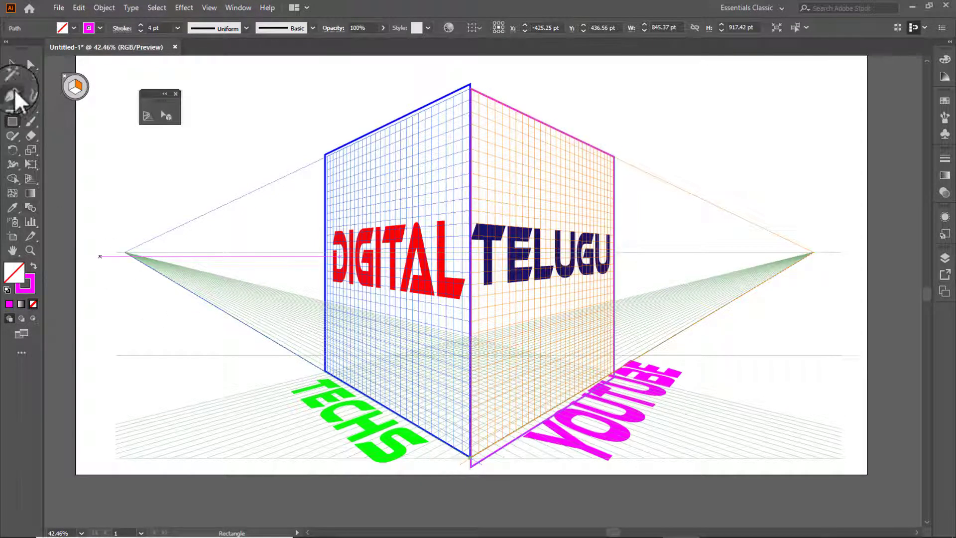
Lower the blue rectangle's top edge to meet the magenta rectangle's top corner, making it about 901 px high
left_click(12, 64)
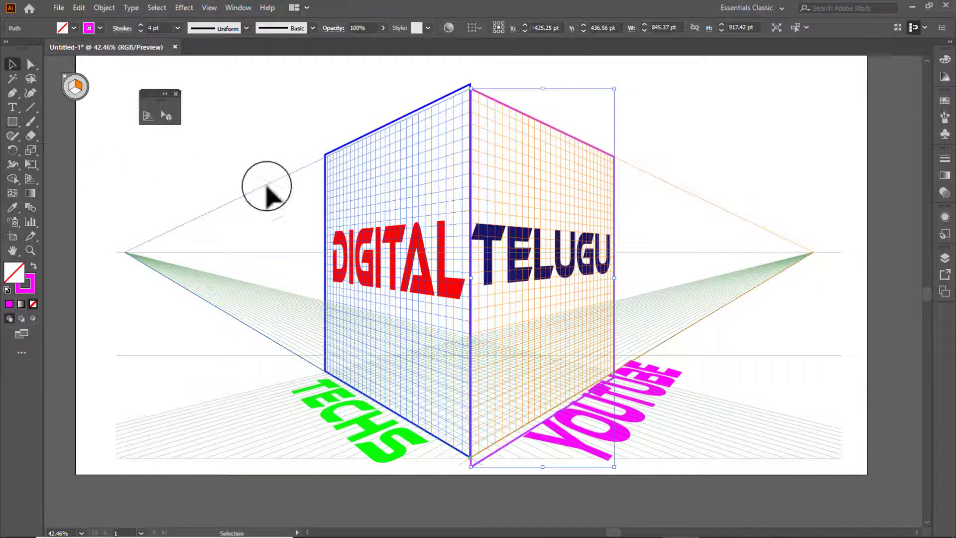
left_click(746, 145)
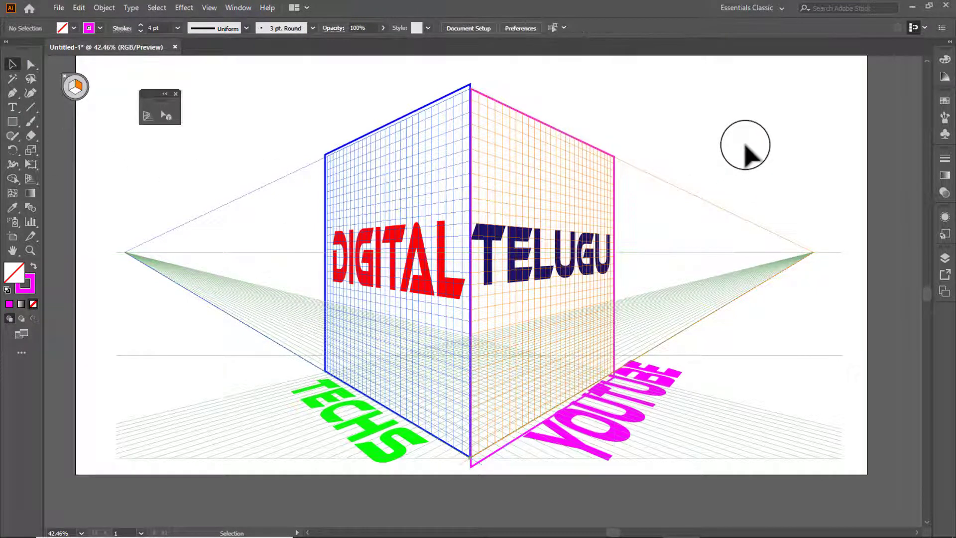
left_click(470, 85)
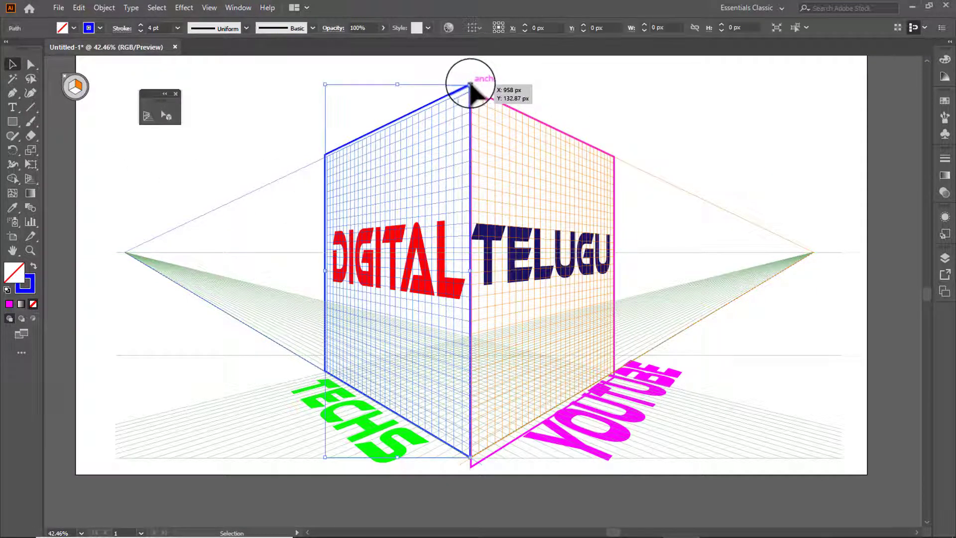
left_click_drag(397, 83, 397, 88)
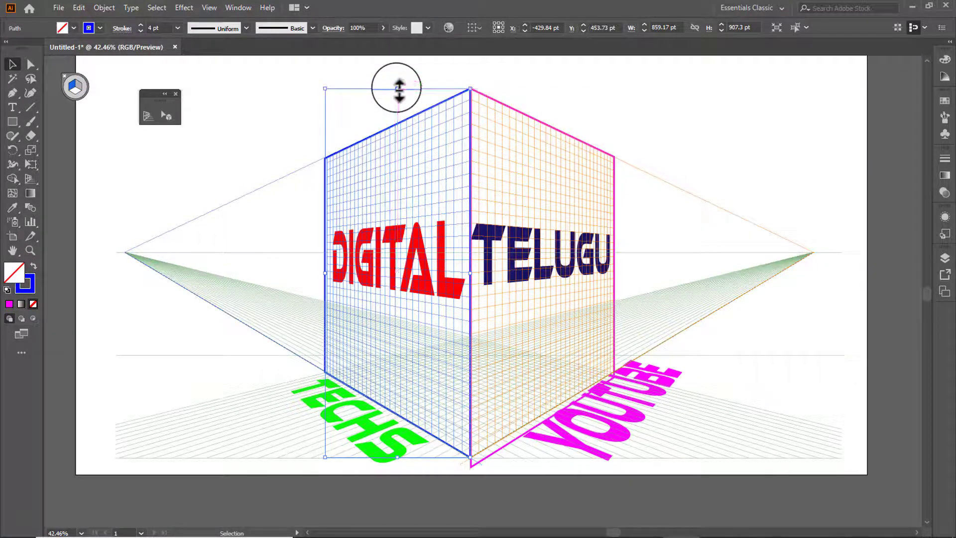
left_click(610, 95)
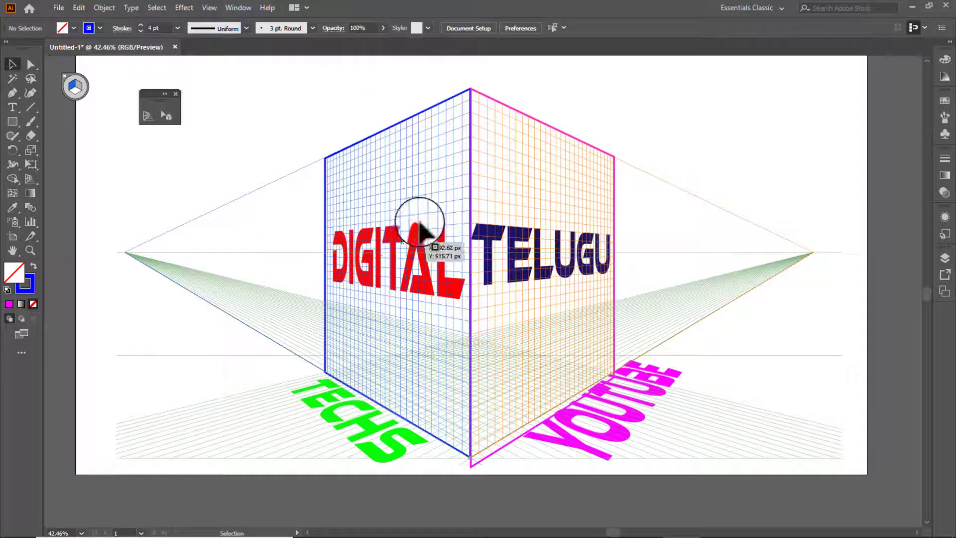
Fill the blue-outlined left wall rectangle with grey R=153 G=153 B=153 and send it to the back behind DIGITAL
left_click(468, 94)
left_click(74, 28)
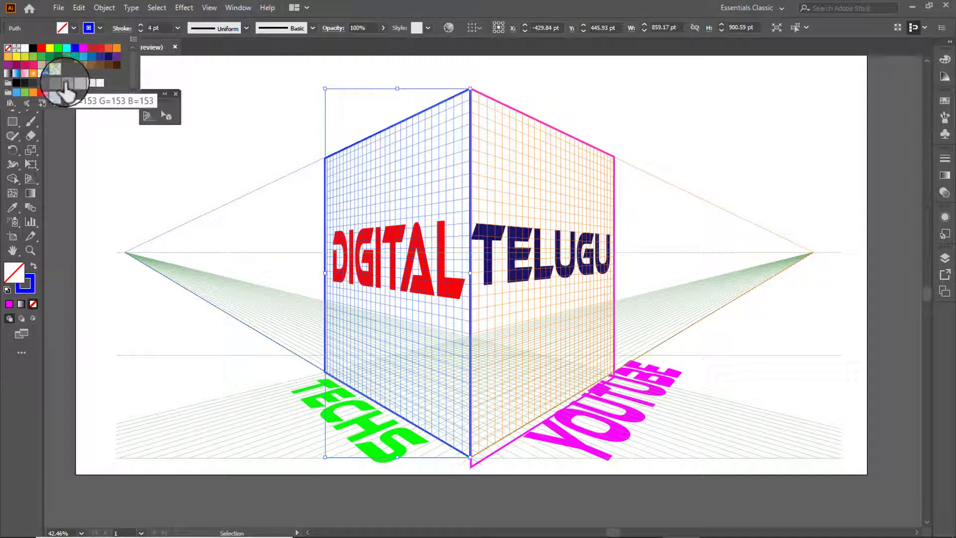
left_click(67, 83)
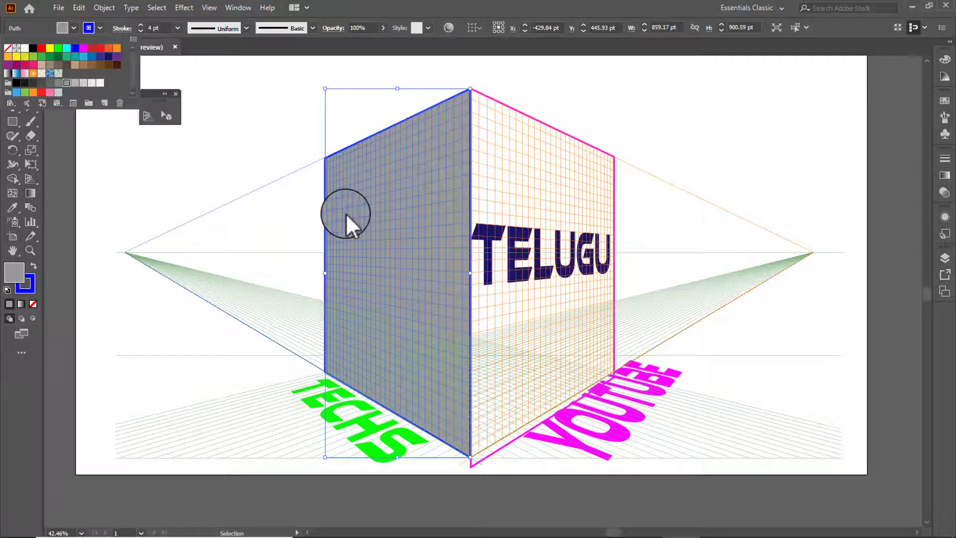
left_click(354, 132)
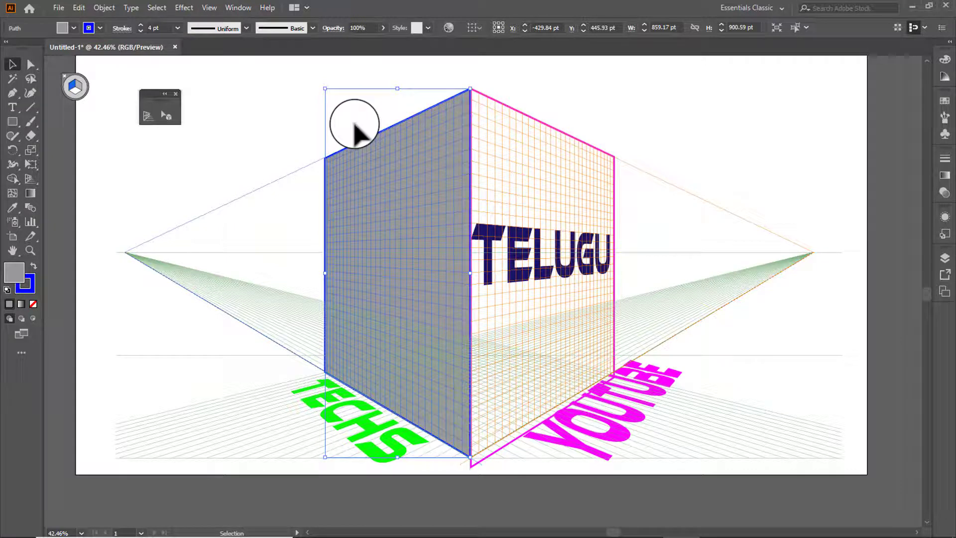
right_click(356, 155)
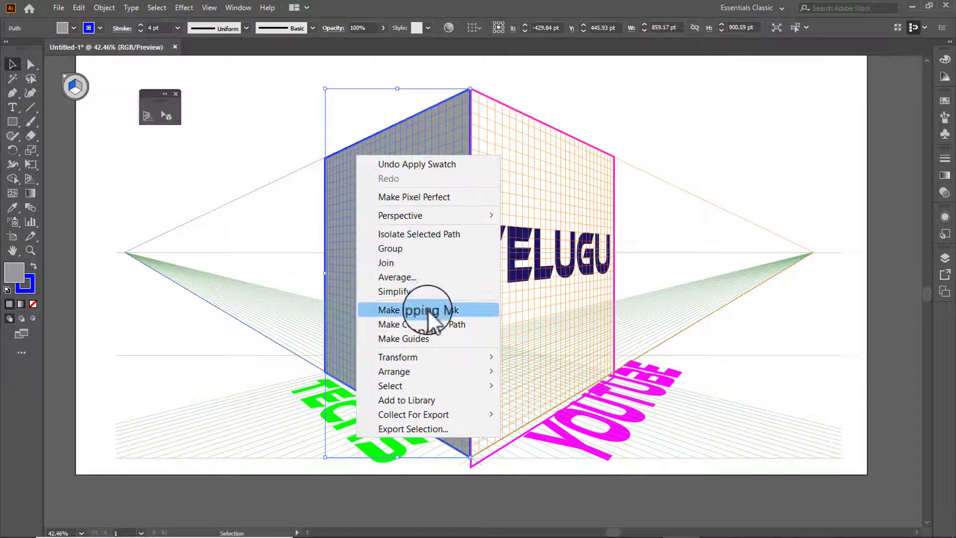
mouse_move(488, 374)
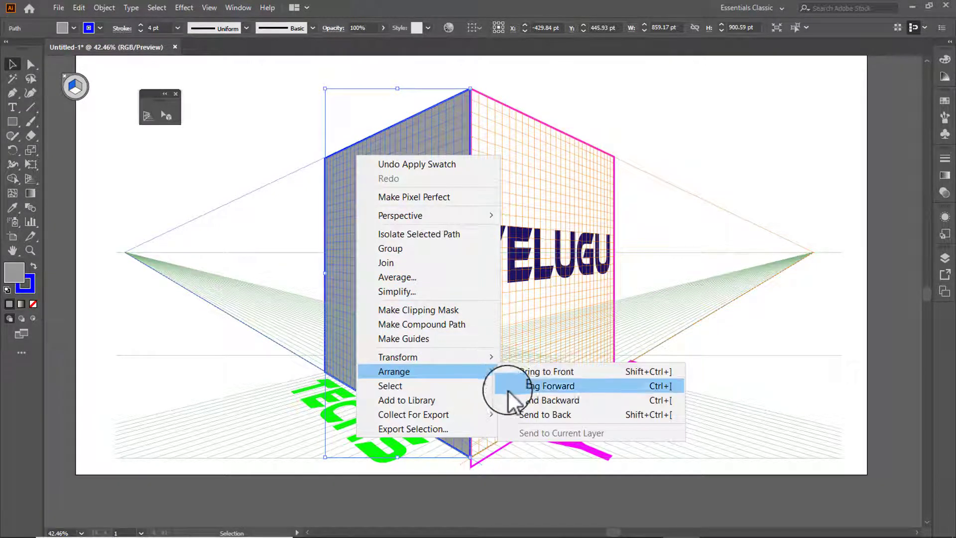
left_click(525, 413)
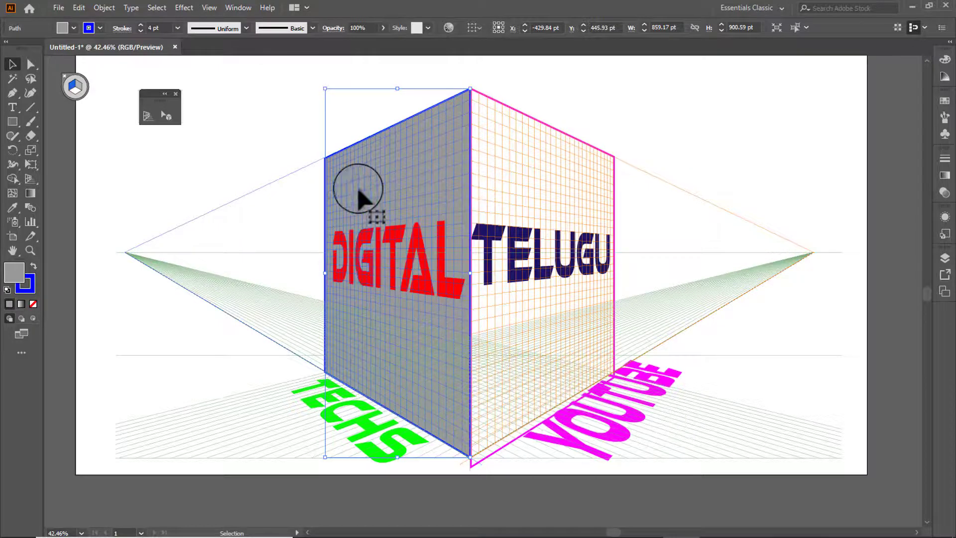
Fill the magenta-outlined right wall rectangle with the same R=153 G=153 B=153 grey and send it to the back behind TELUGU
left_click(537, 120)
left_click(74, 27)
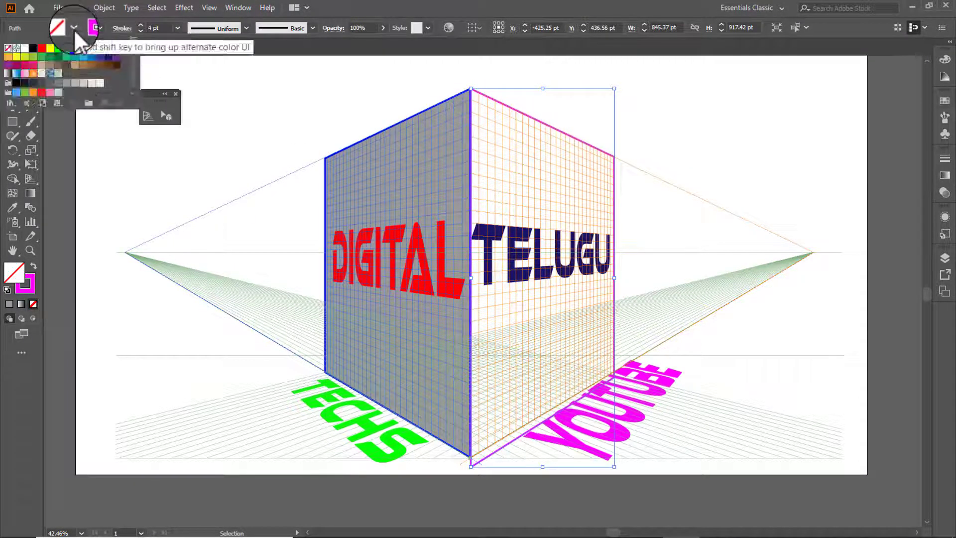
left_click(67, 82)
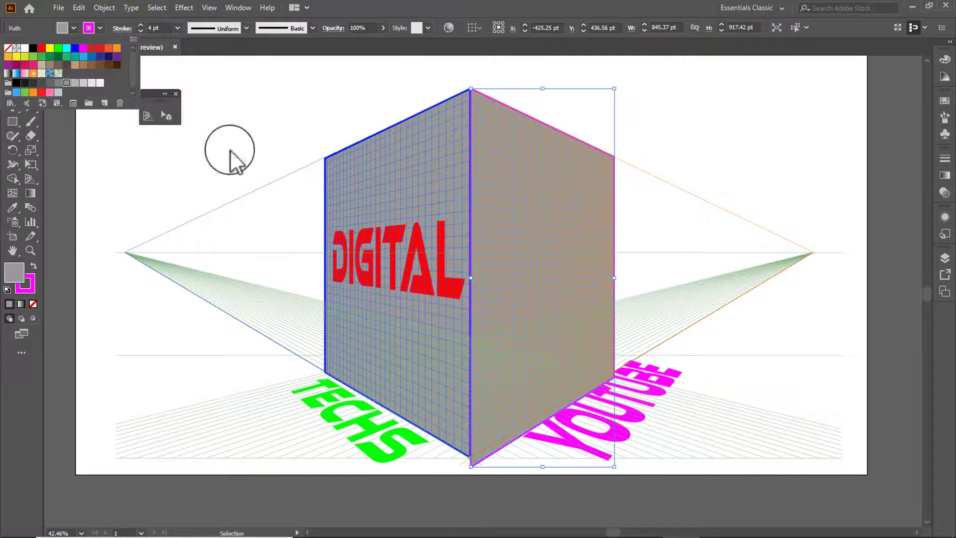
left_click(542, 139)
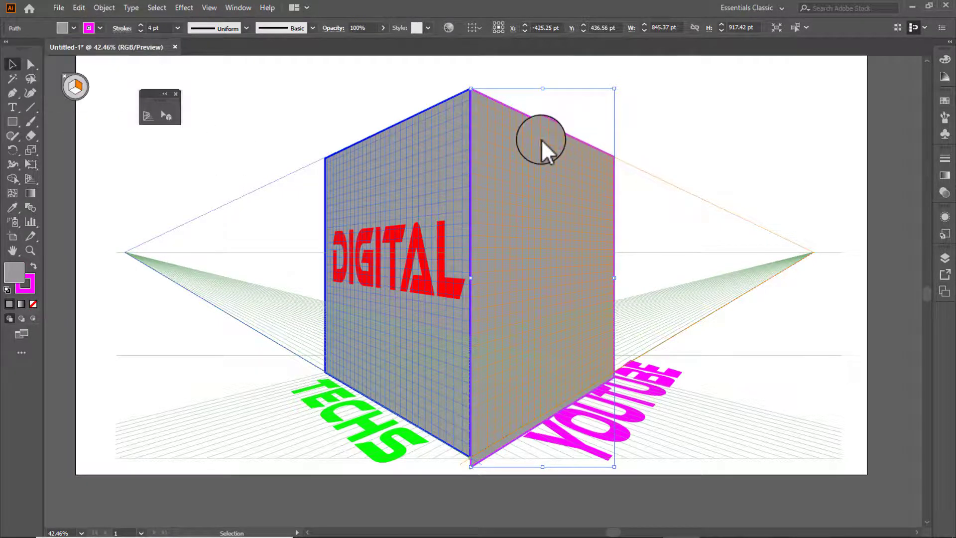
right_click(541, 139)
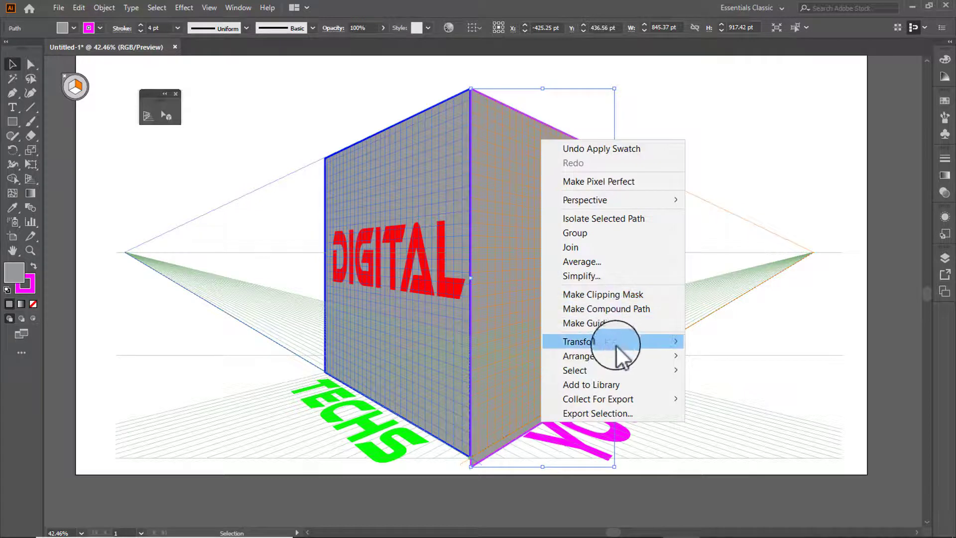
mouse_move(657, 356)
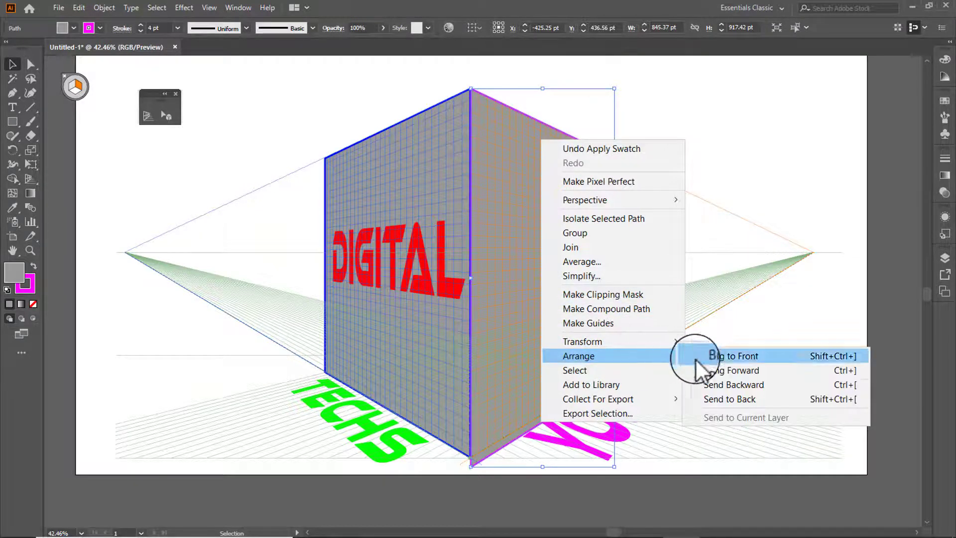
left_click(713, 398)
left_click(711, 117)
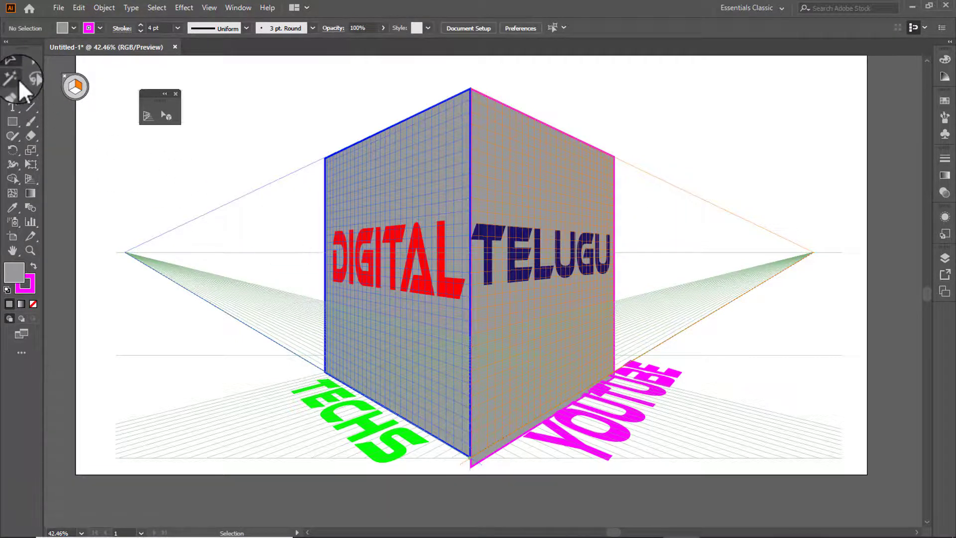
left_click(19, 122)
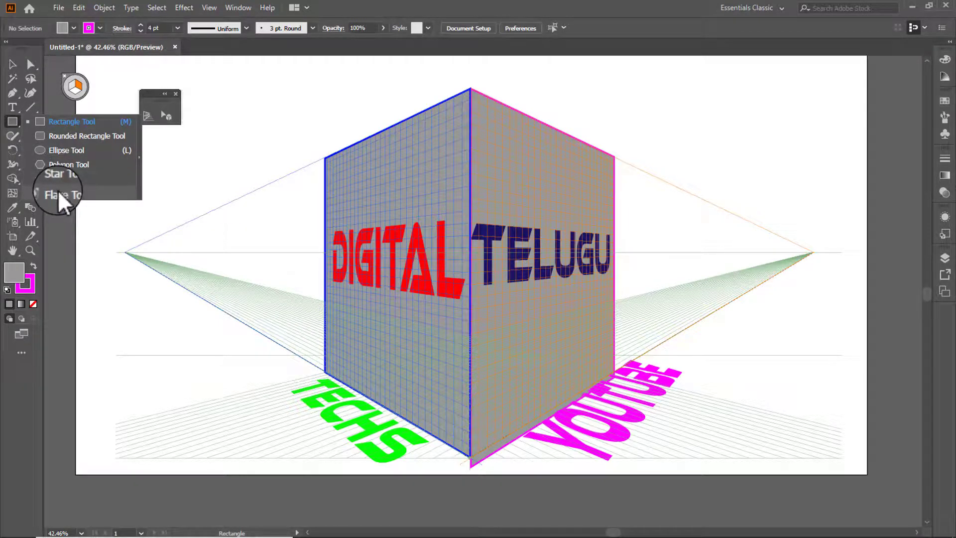
left_click(169, 145)
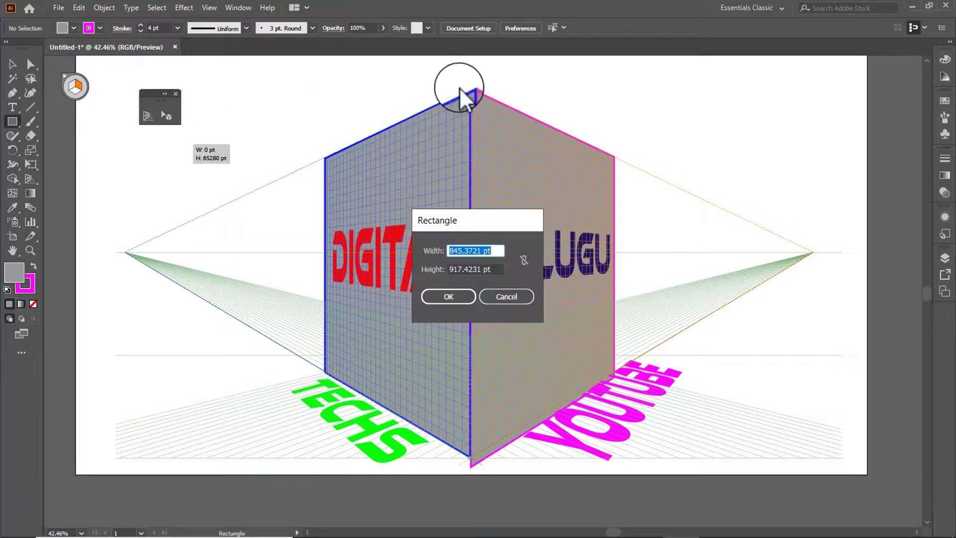
left_click(506, 298)
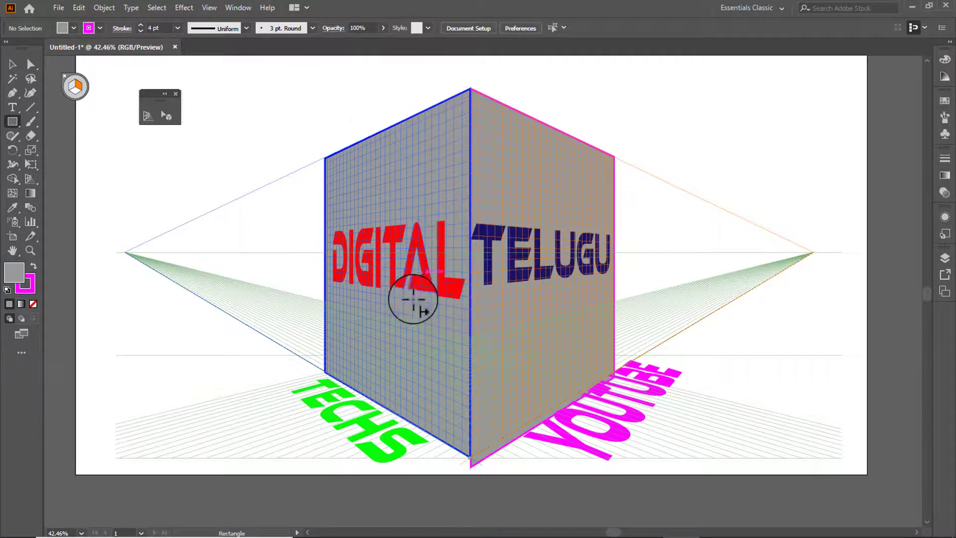